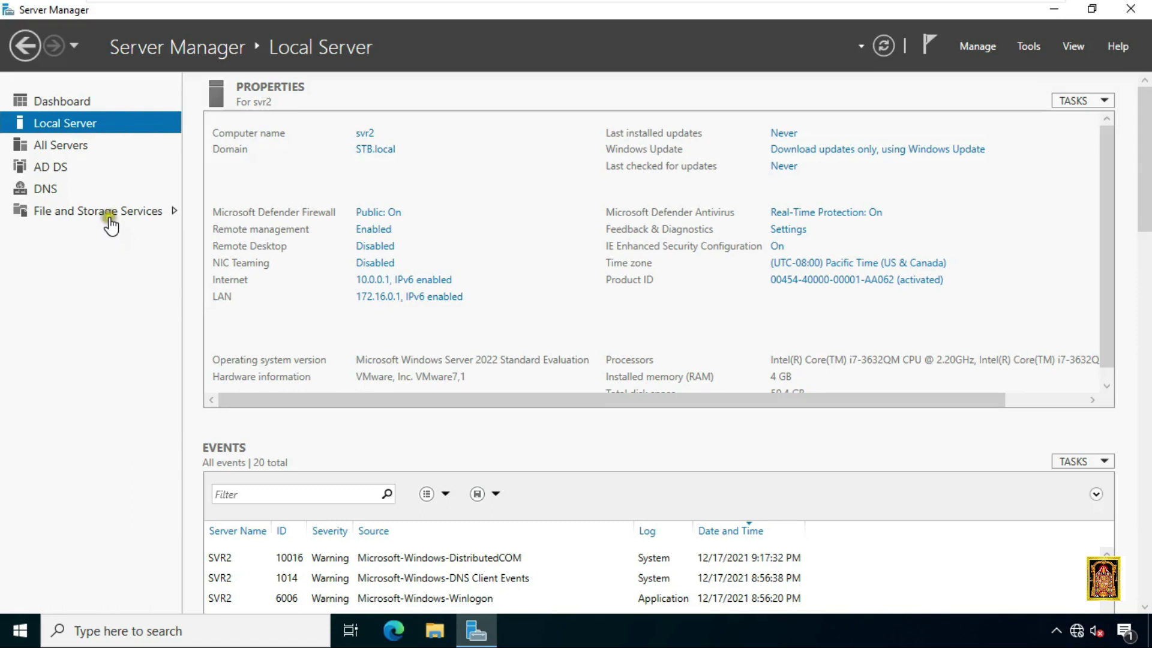
# - From the dashboard, start a role-based Add Roles and Features install targeting svr2.STB.local
pyautogui.click(82, 102)
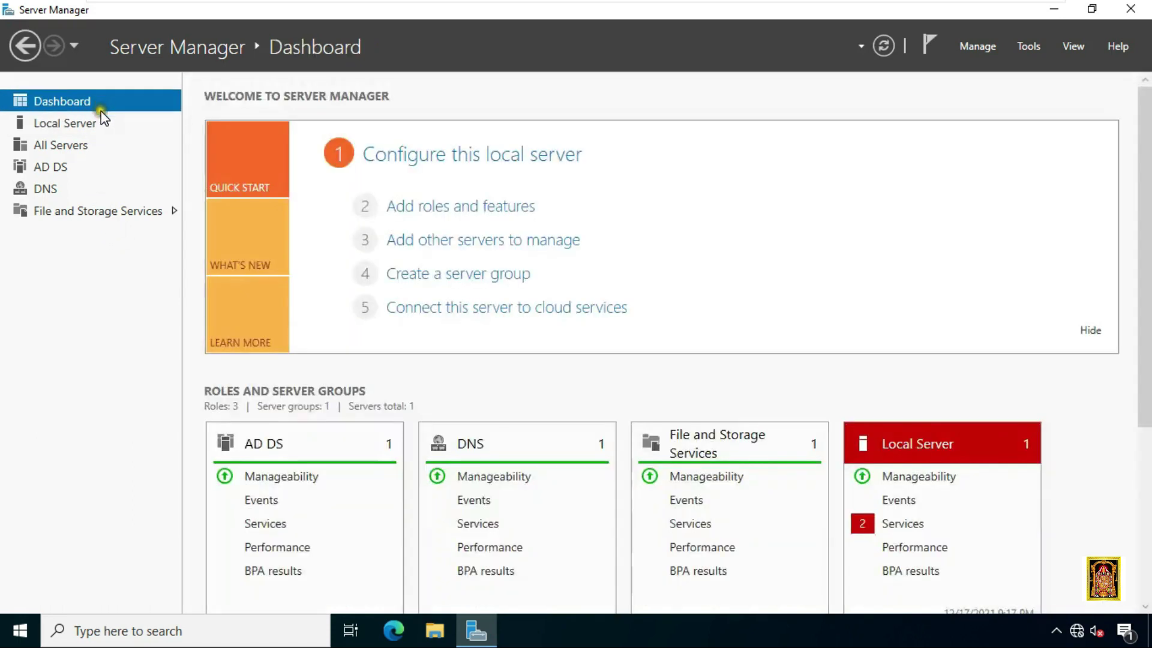
pyautogui.click(473, 207)
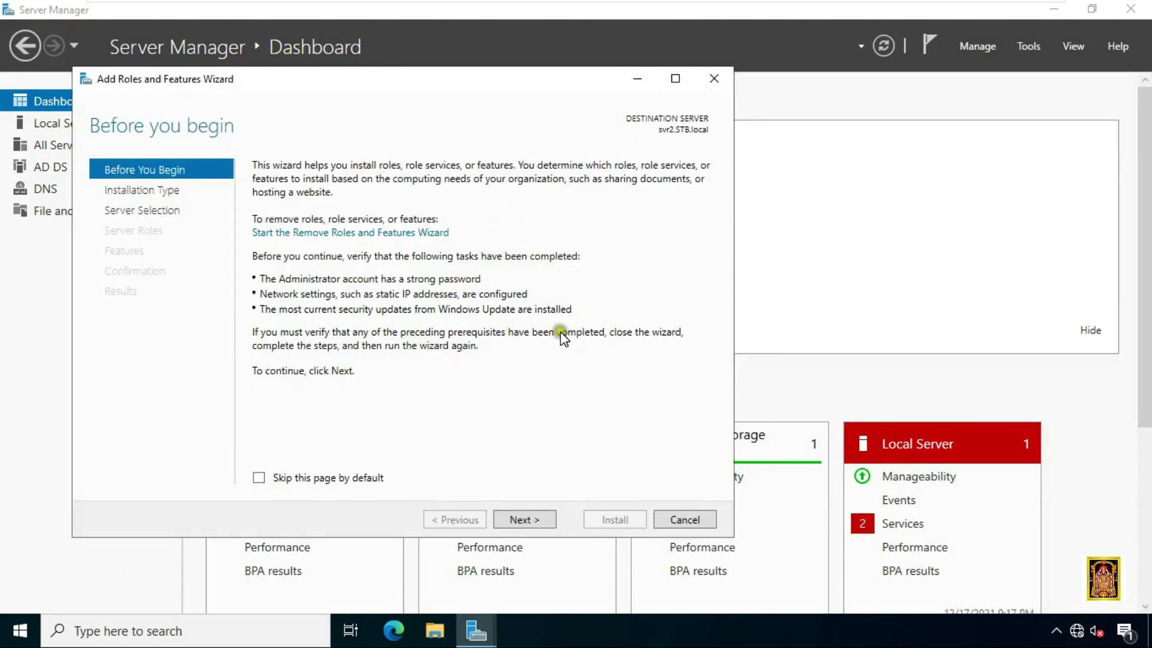
pyautogui.click(534, 520)
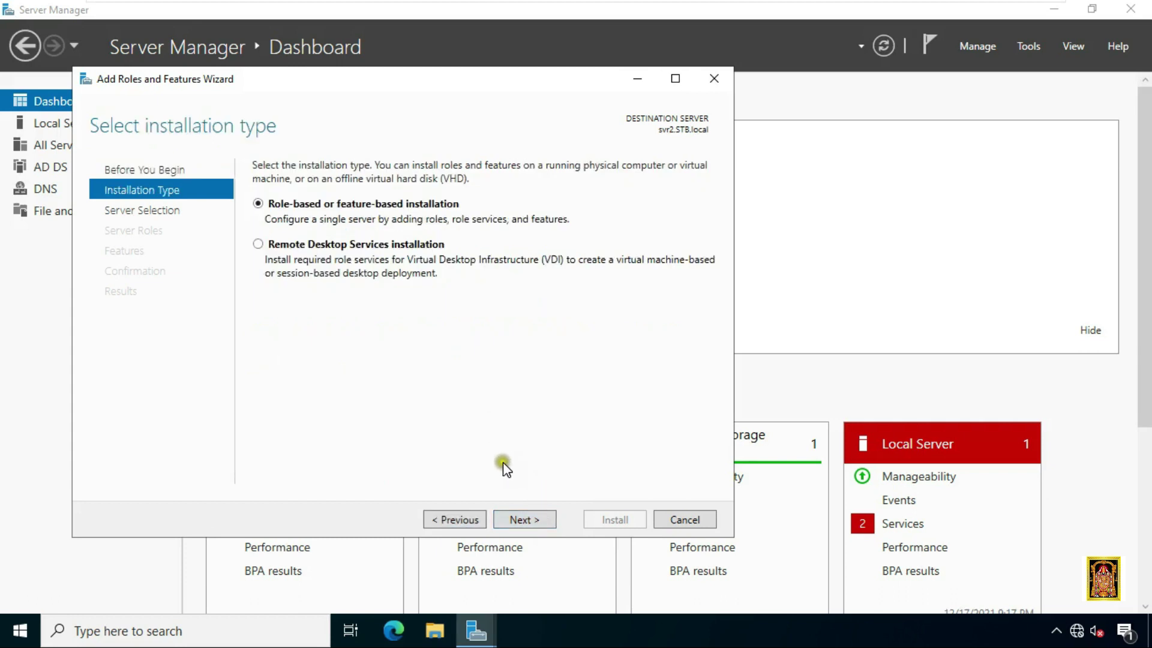
pyautogui.click(521, 517)
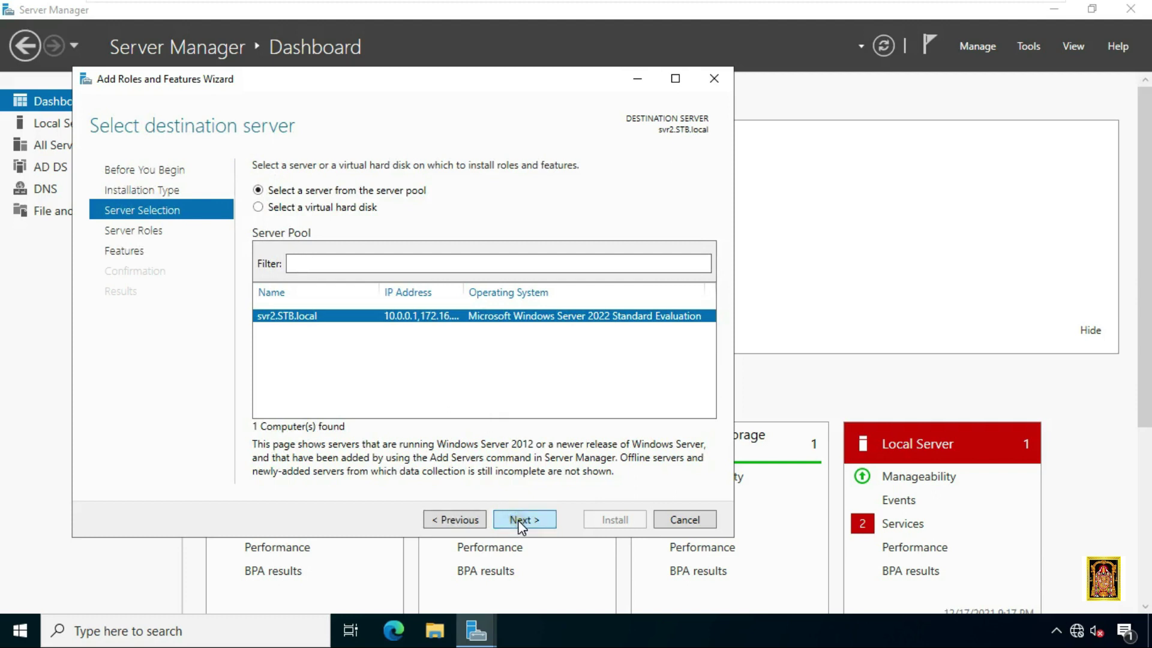
pyautogui.click(517, 521)
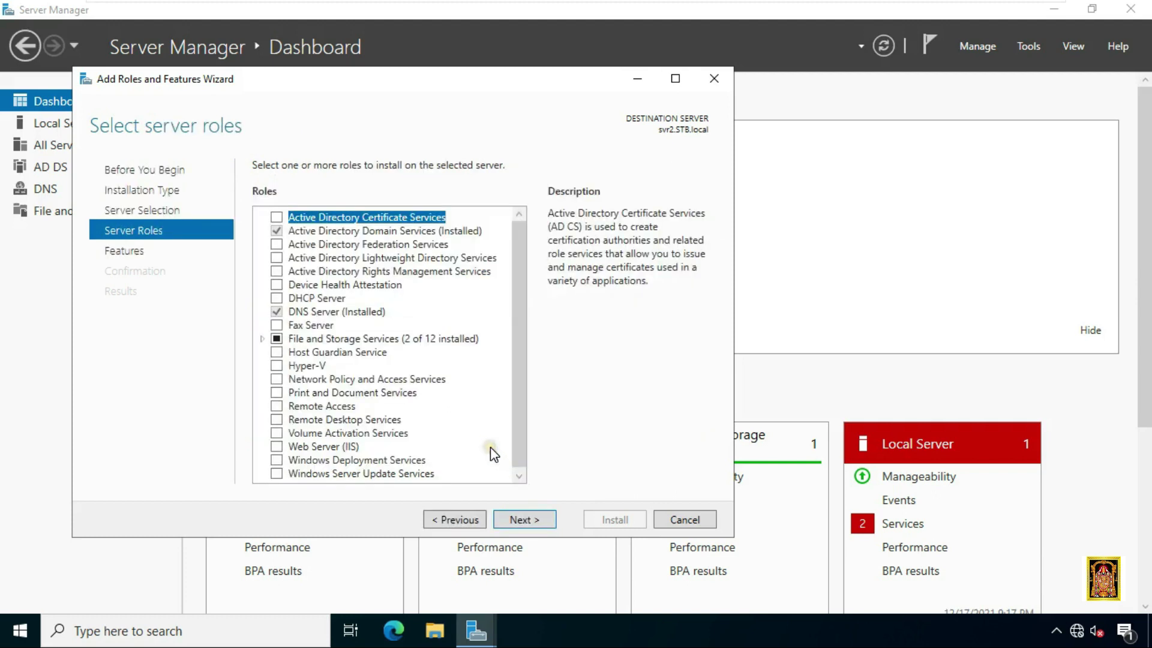
# - Tick the Remote Access role and advance past Features to its role services page
pyautogui.click(294, 407)
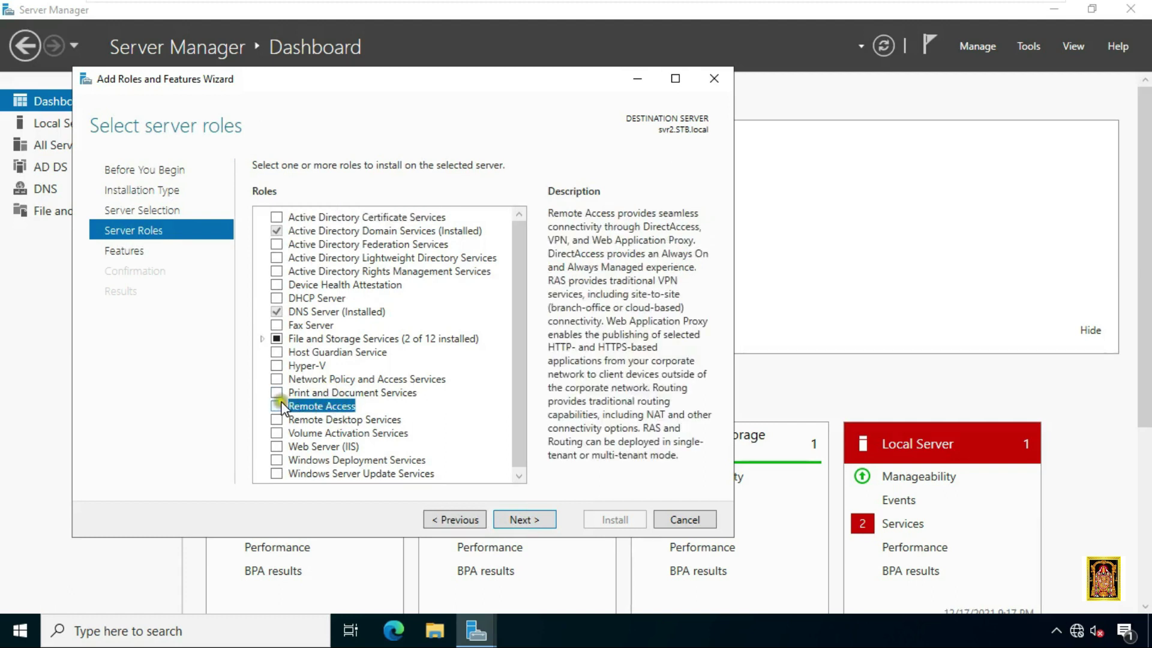
pyautogui.click(277, 406)
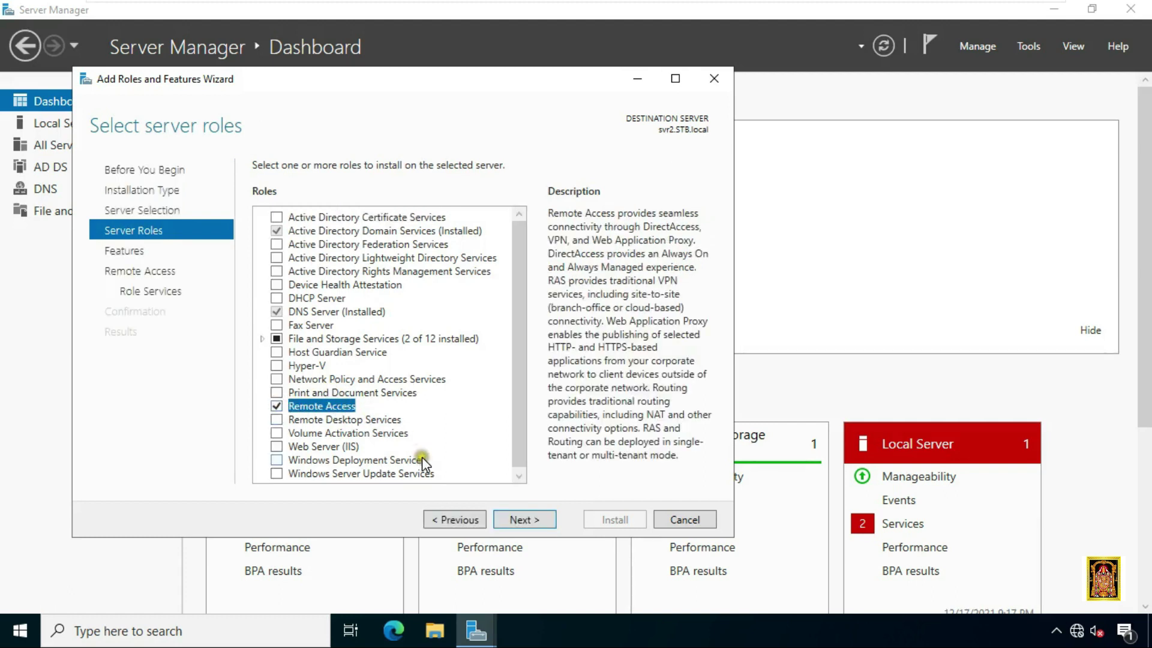
pyautogui.click(529, 521)
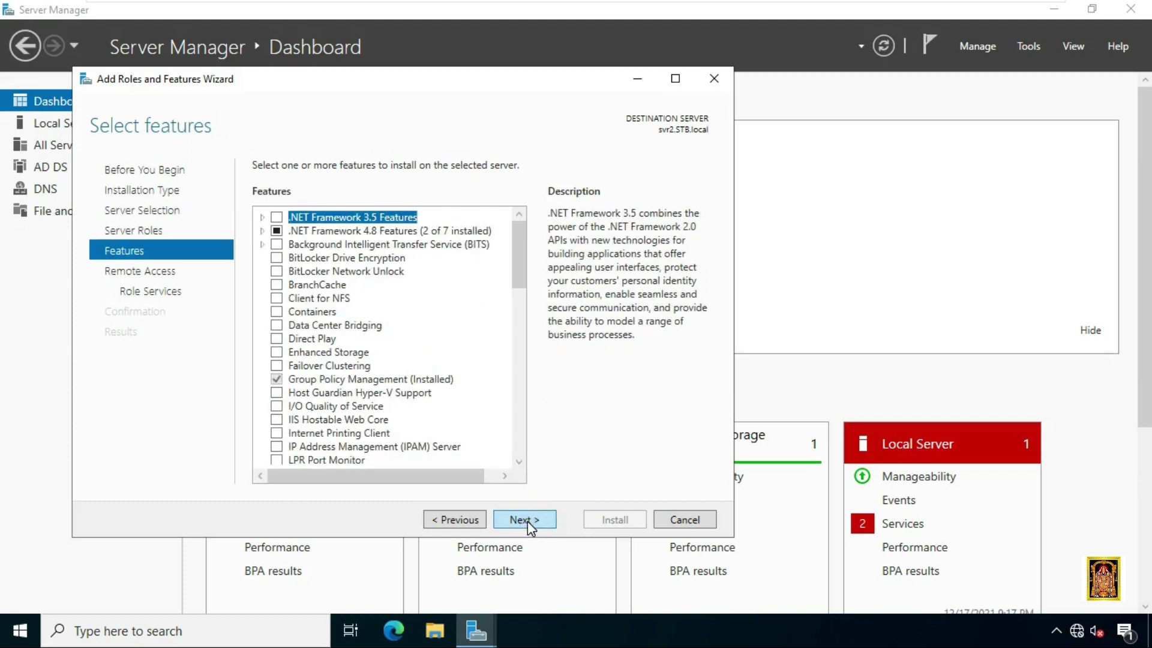
pyautogui.click(527, 520)
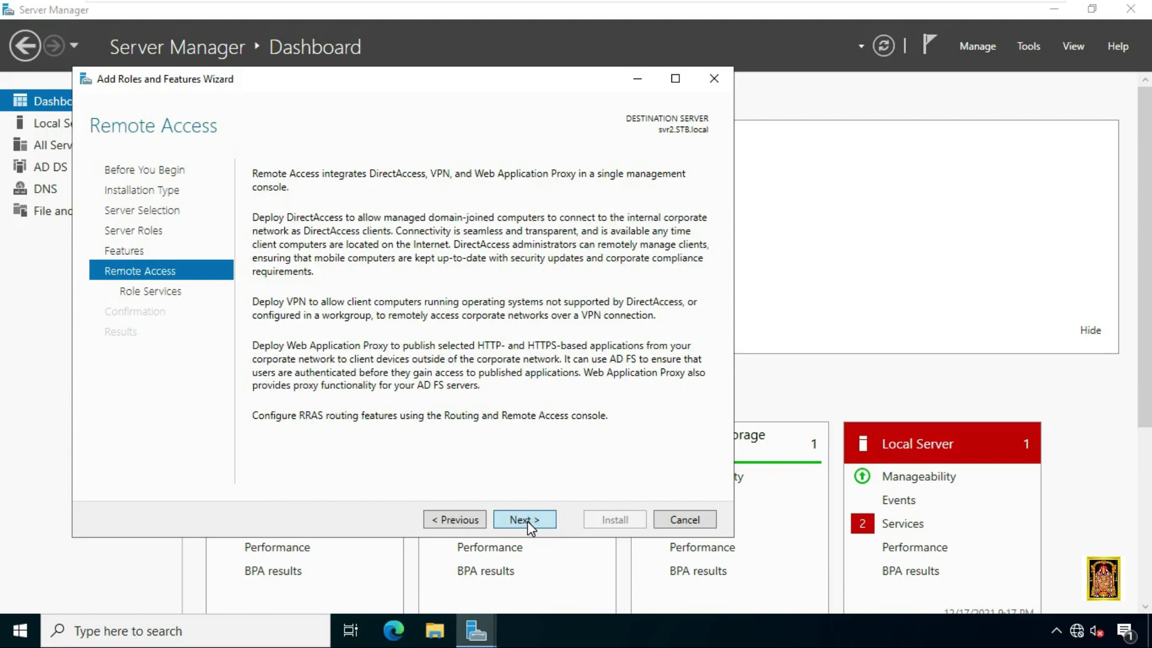
pyautogui.click(528, 521)
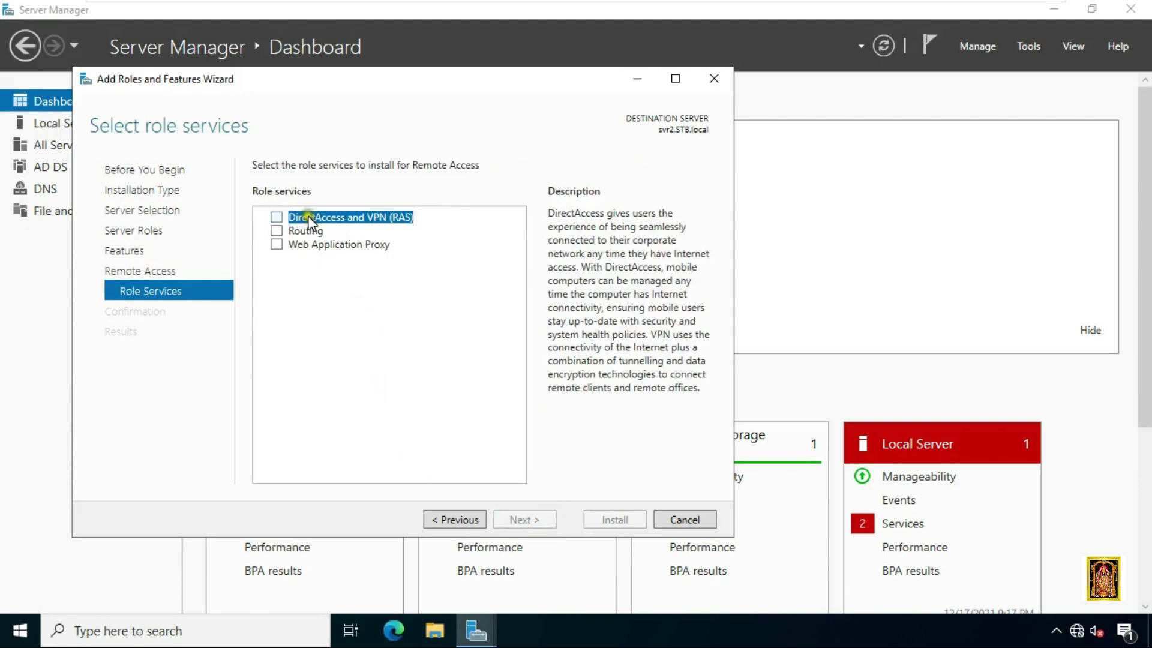
# - Add the Routing role service with its required features, keeping default web server services
pyautogui.click(276, 232)
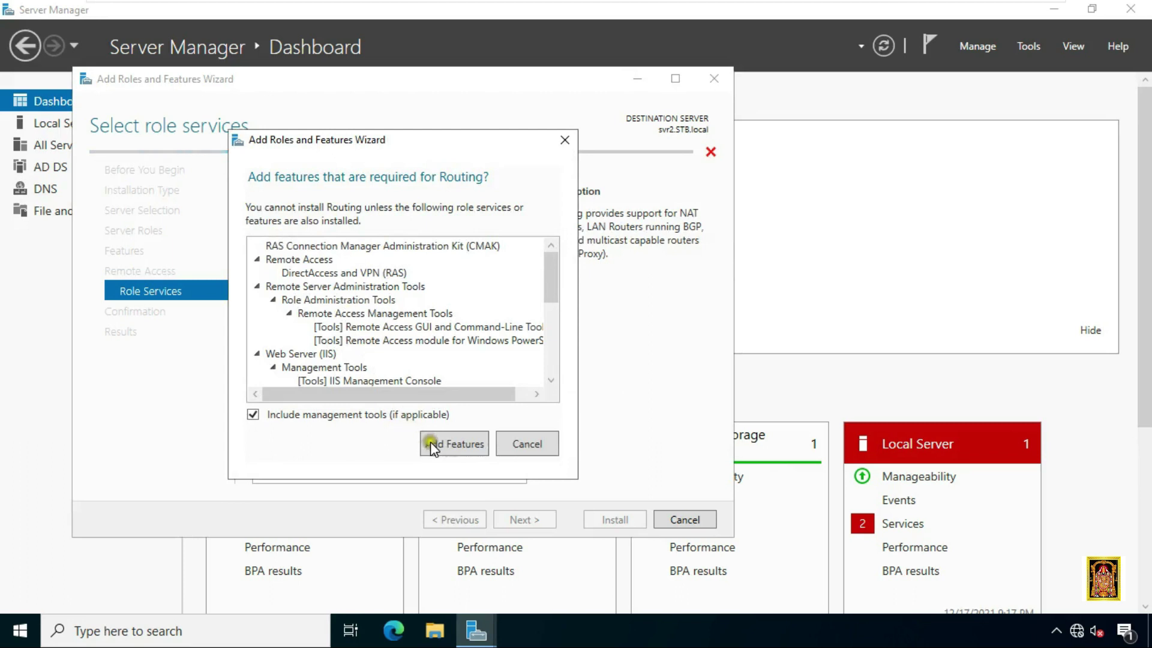
pyautogui.click(450, 444)
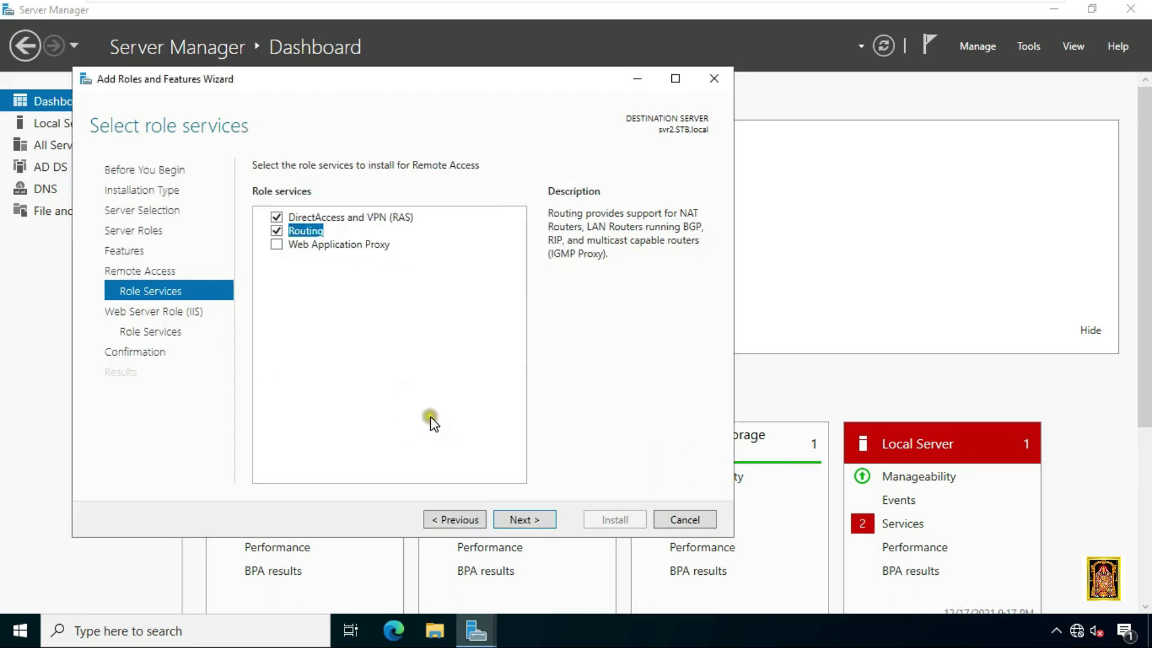
pyautogui.click(521, 520)
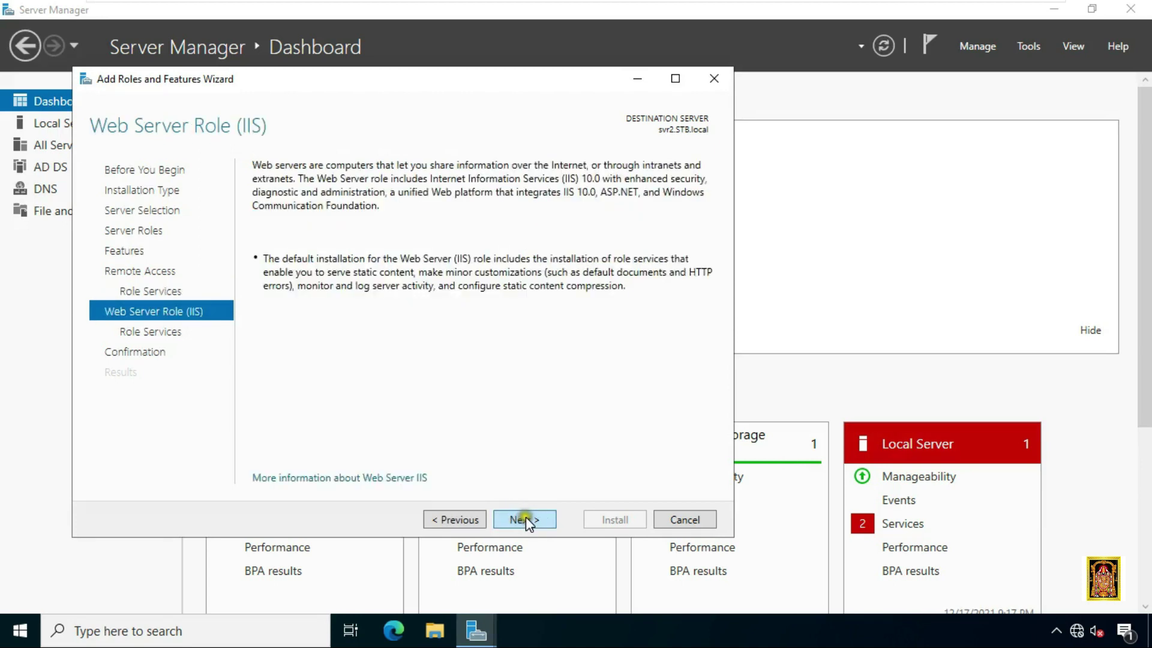
pyautogui.click(525, 519)
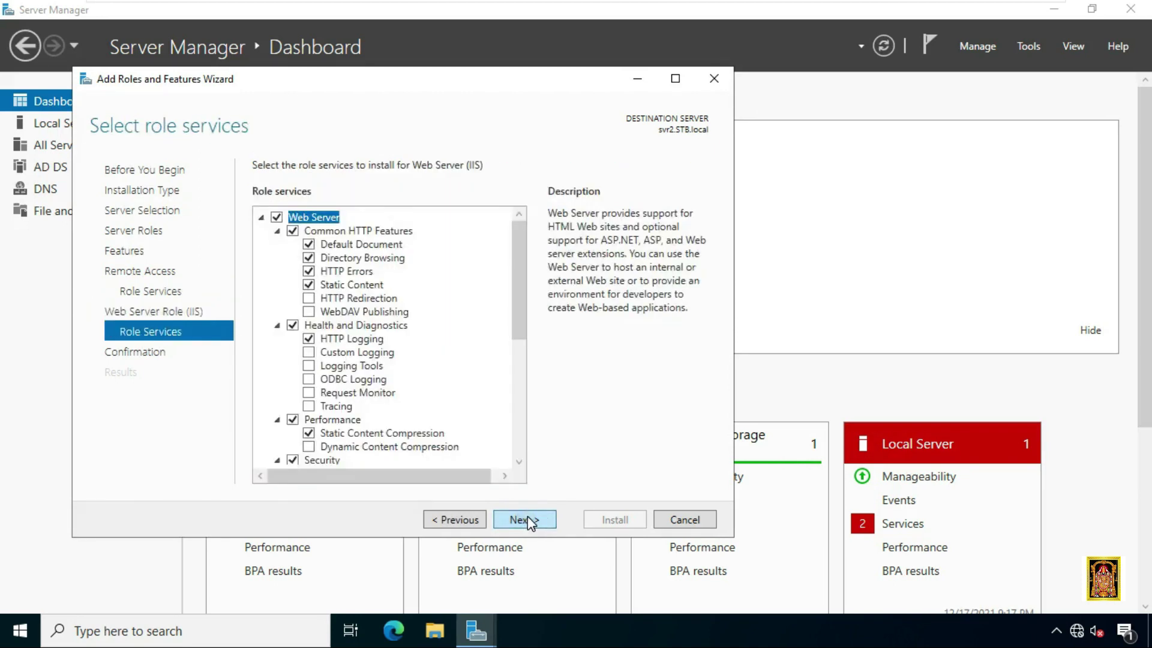
pyautogui.click(527, 519)
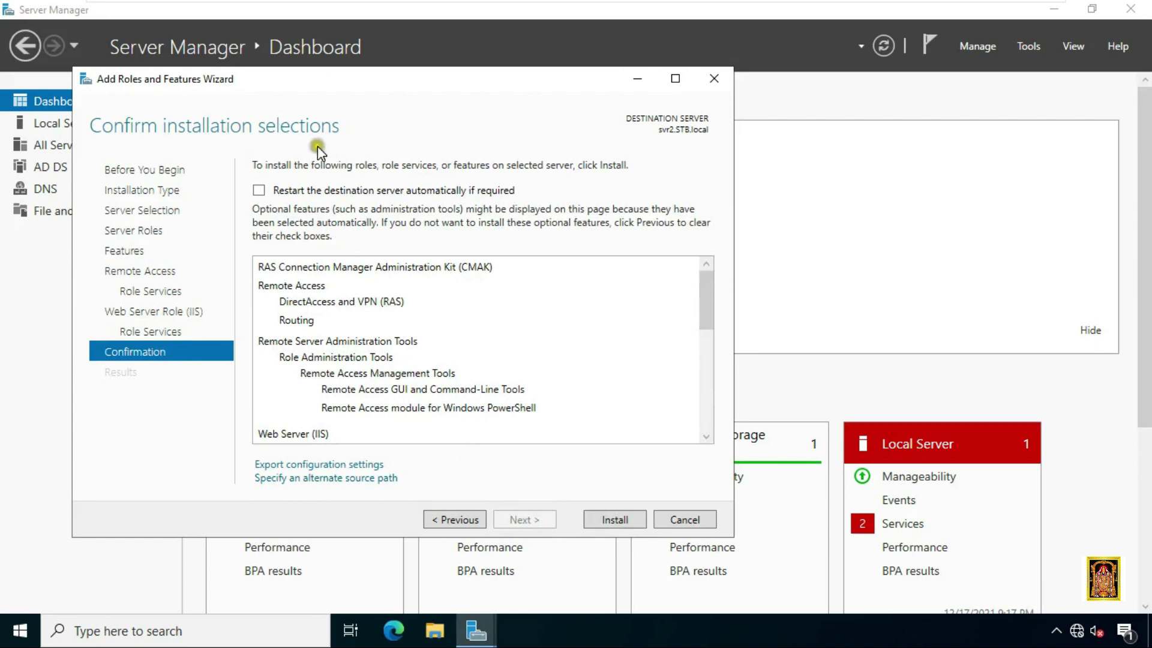
# - Allow automatic restarts, install the selected roles, and close the finished wizard
pyautogui.click(259, 190)
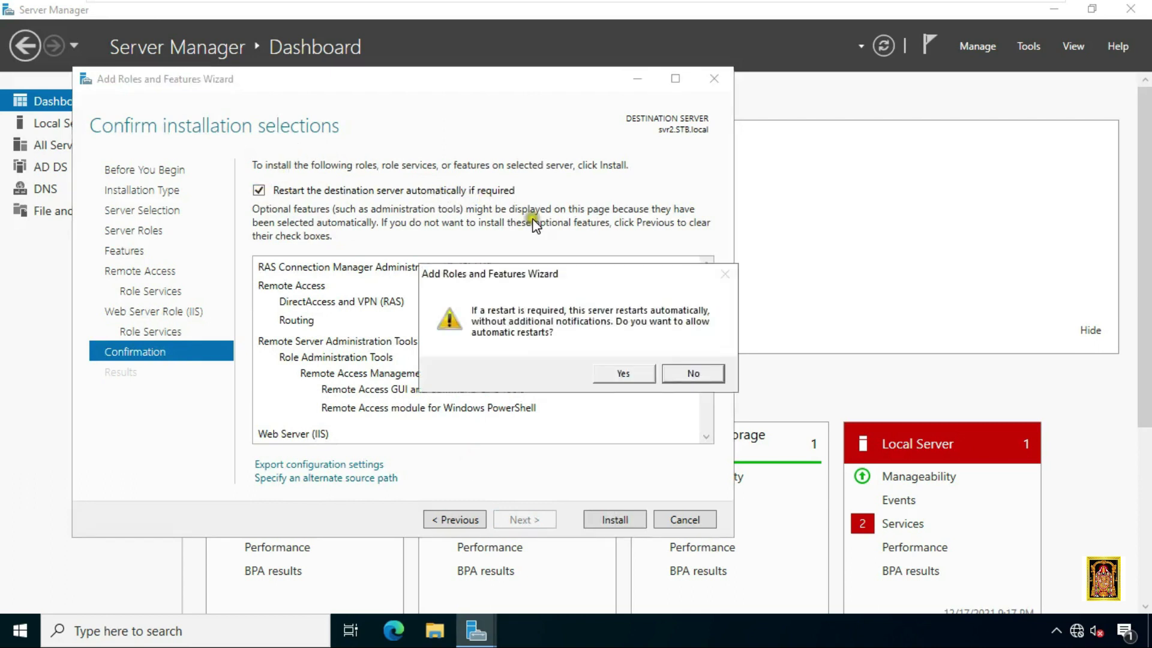
pyautogui.click(622, 371)
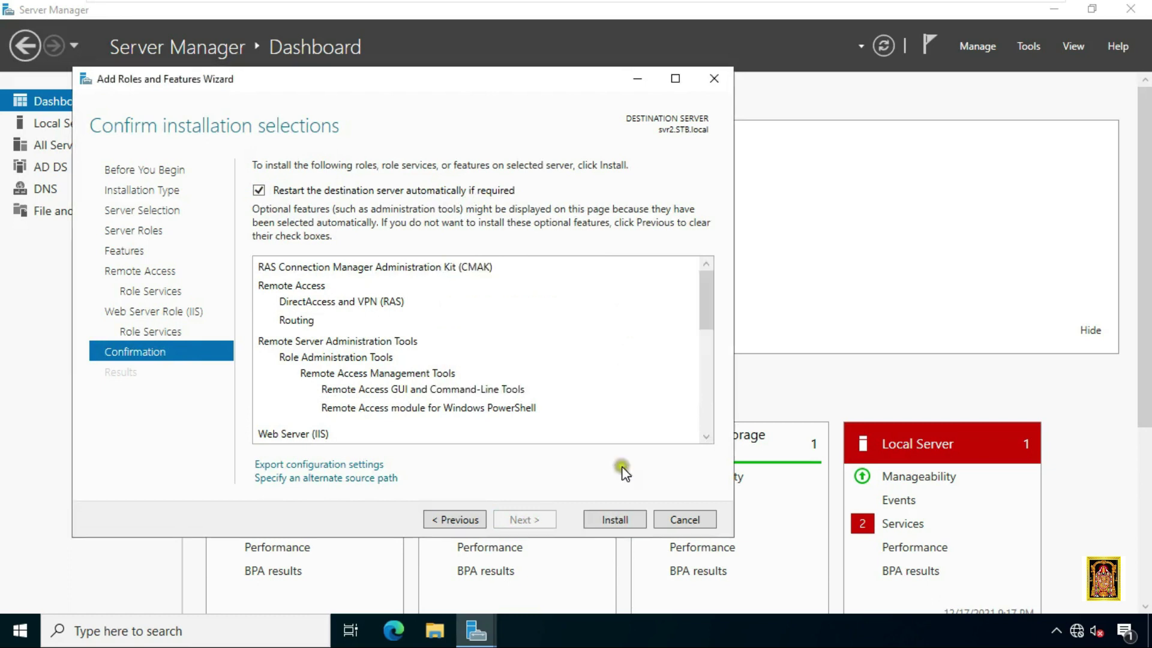
pyautogui.click(622, 517)
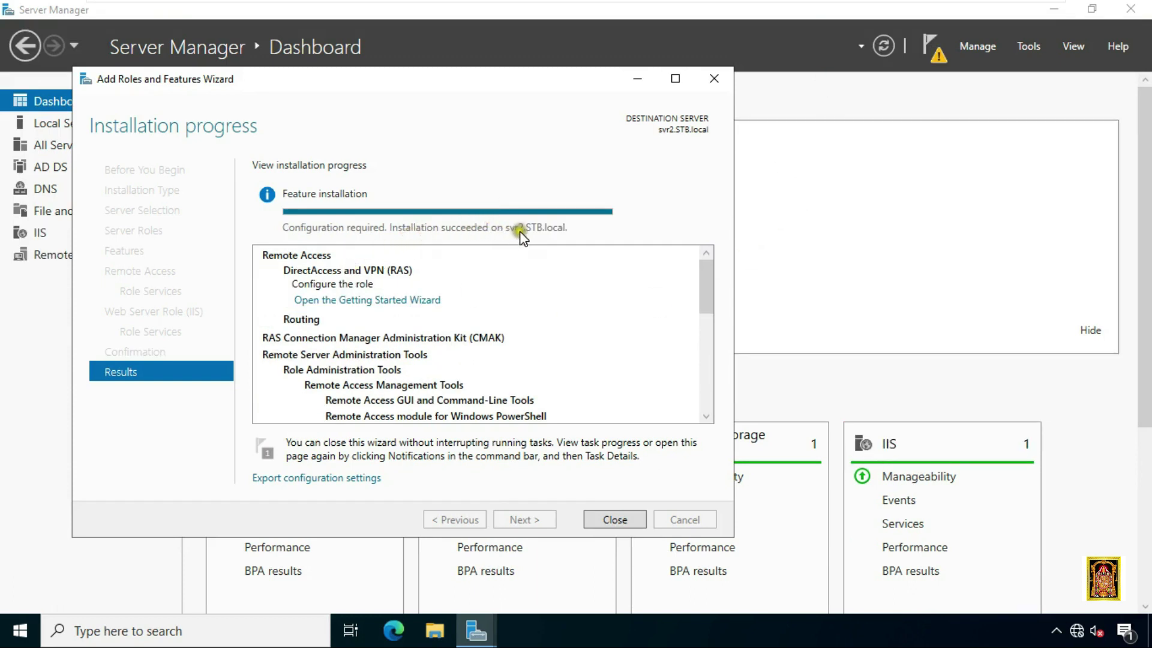
pyautogui.click(613, 519)
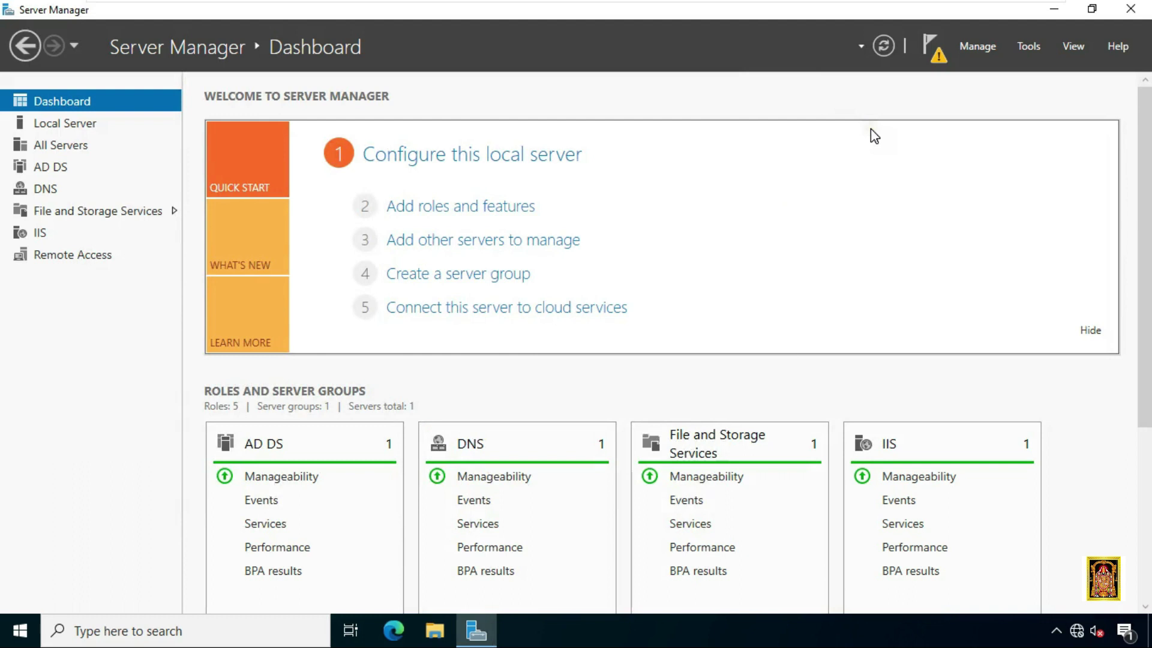
# - Launch the Routing and Remote Access console maximized and bring up the SVR2 (local) context menu
pyautogui.click(1030, 46)
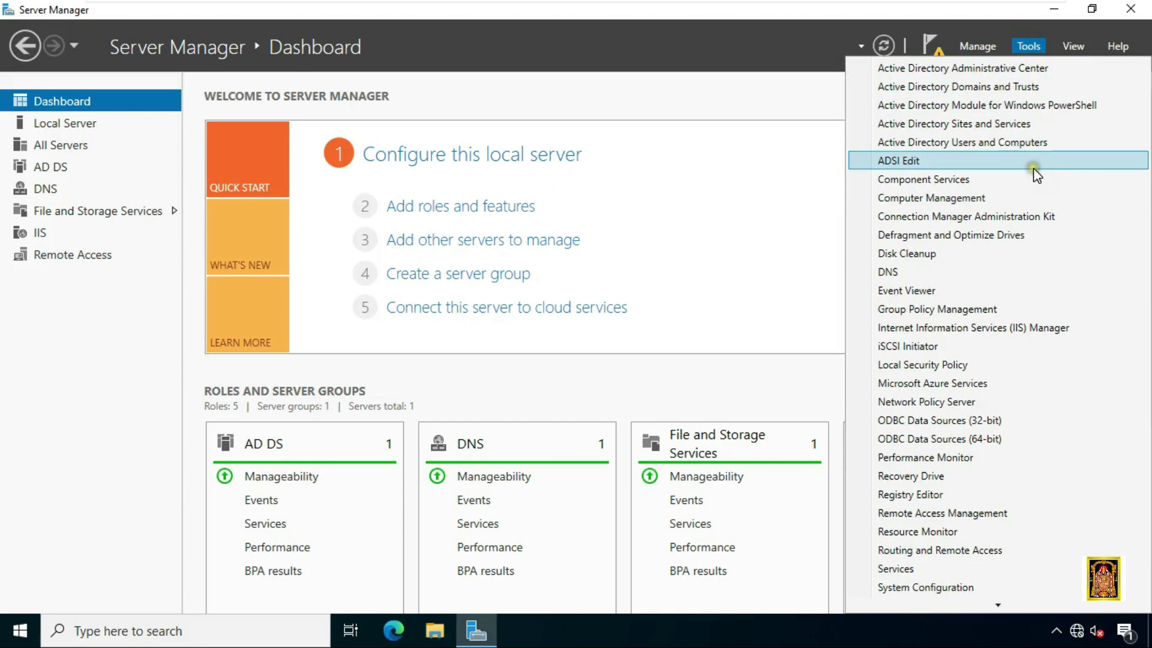
pyautogui.scroll(-1, 953, 535)
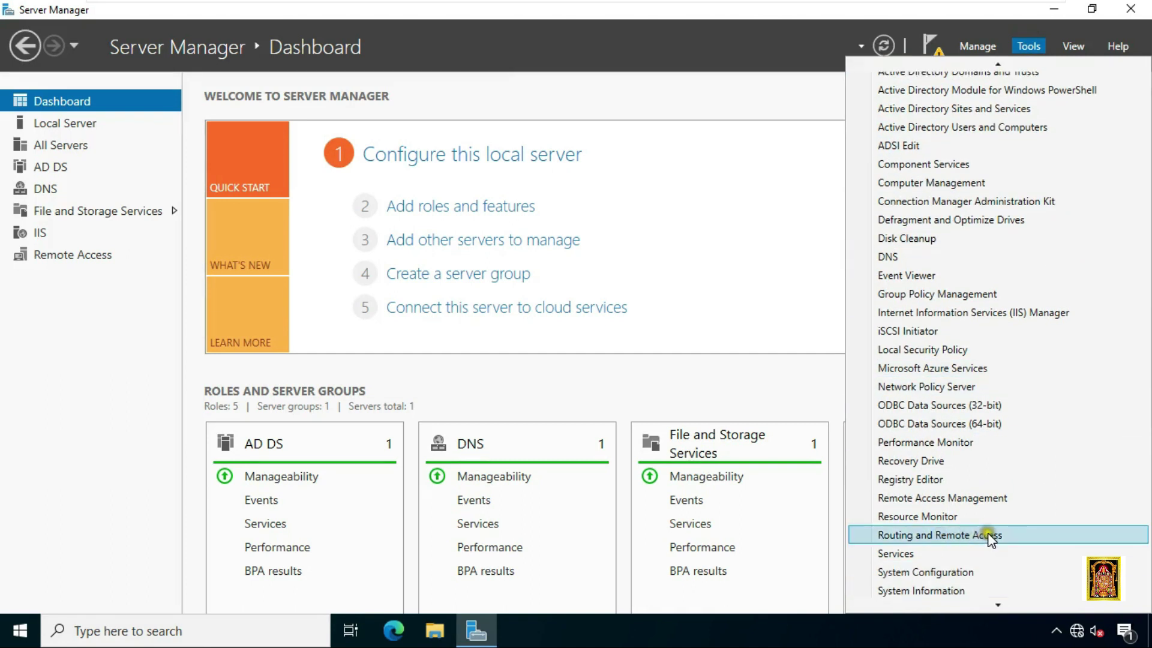
pyautogui.click(987, 535)
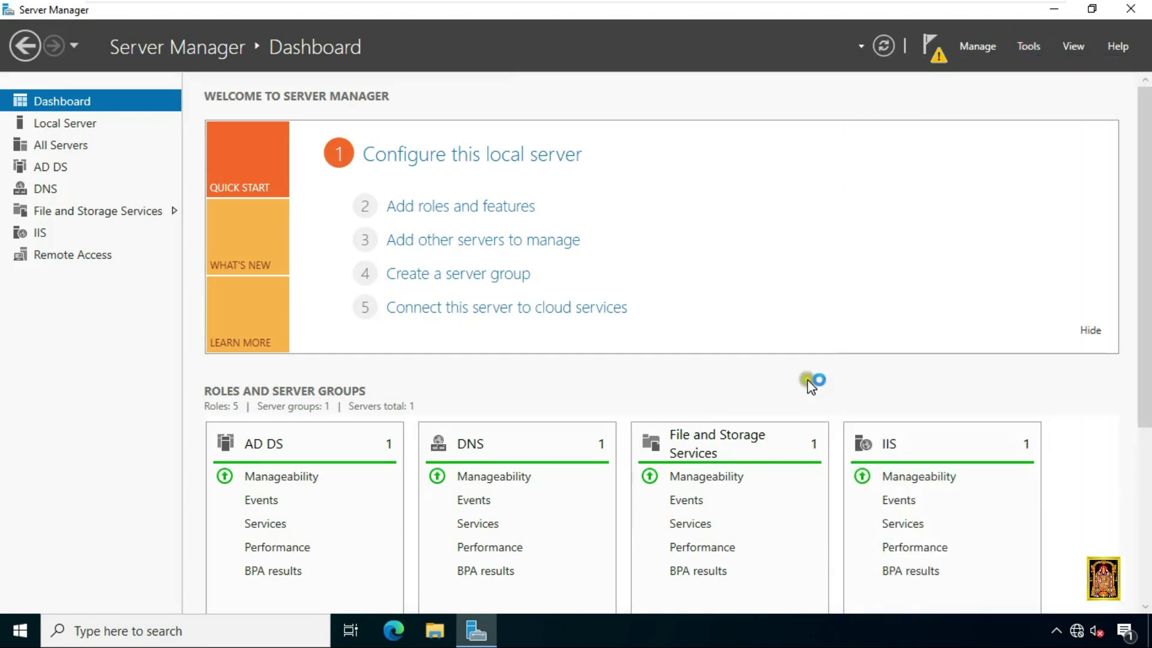
pyautogui.doubleClick(559, 54)
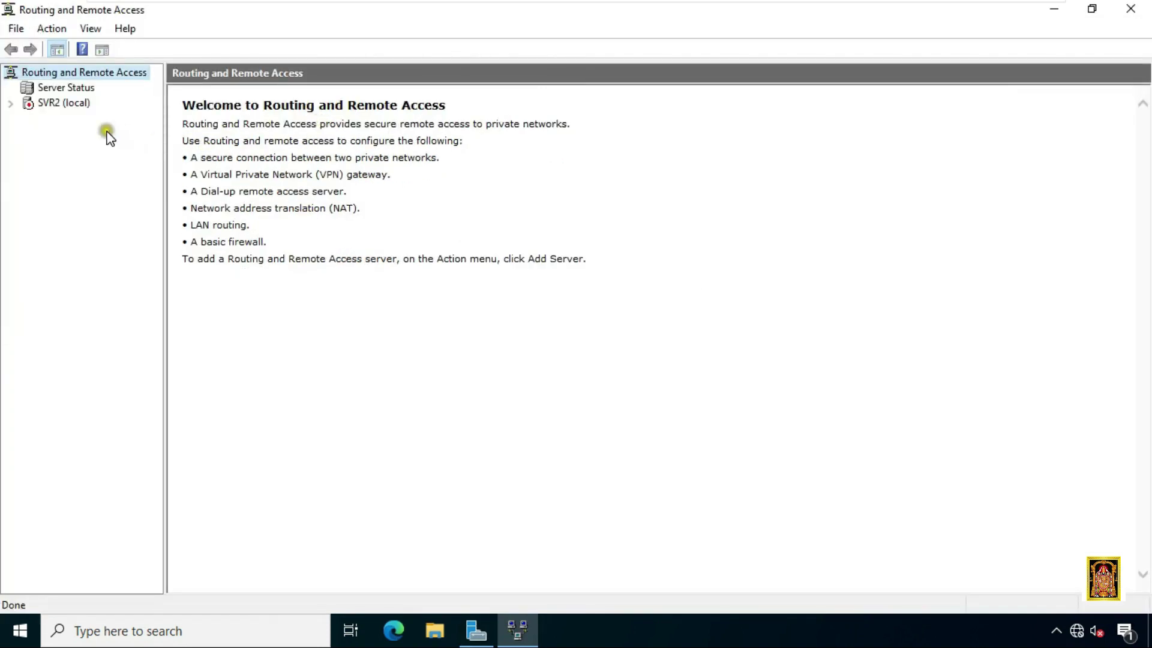
pyautogui.click(71, 107)
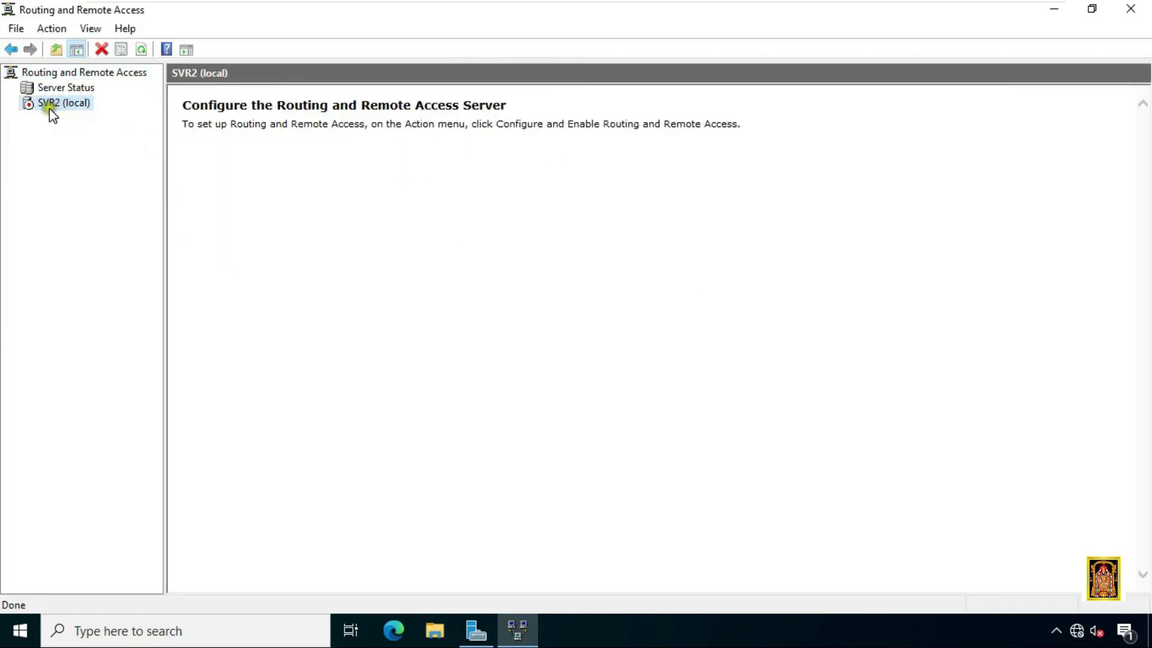
pyautogui.rightClick(66, 102)
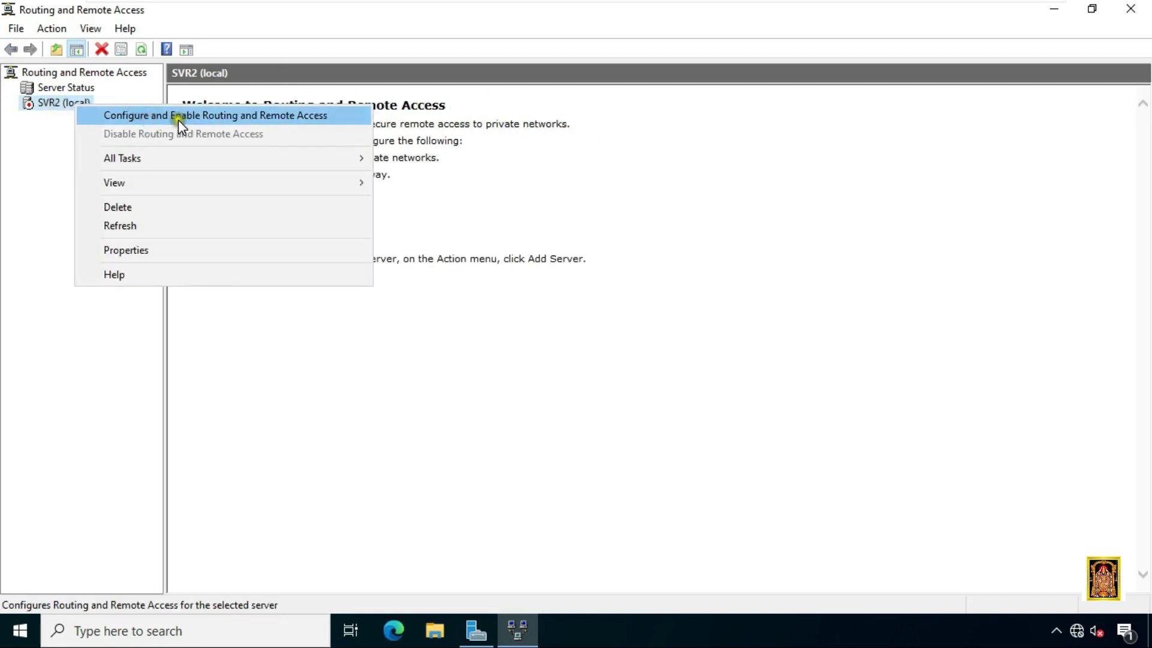
# - Start Configure and Enable Routing and Remote Access and choose the VPN access and NAT configuration
pyautogui.click(308, 115)
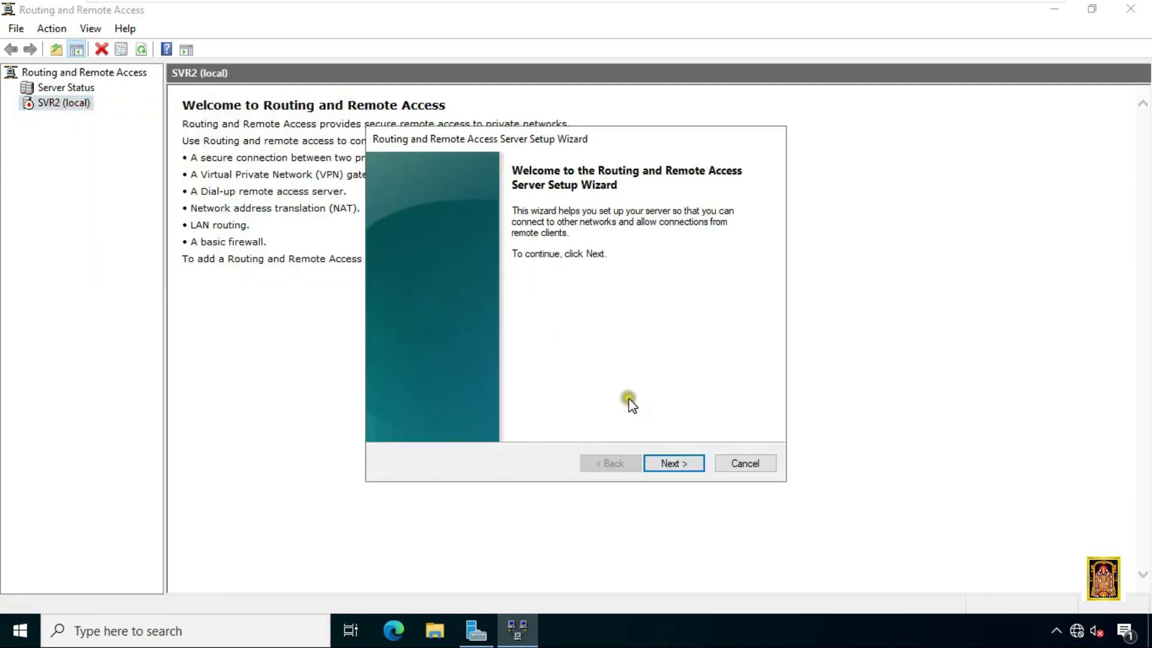
pyautogui.click(669, 463)
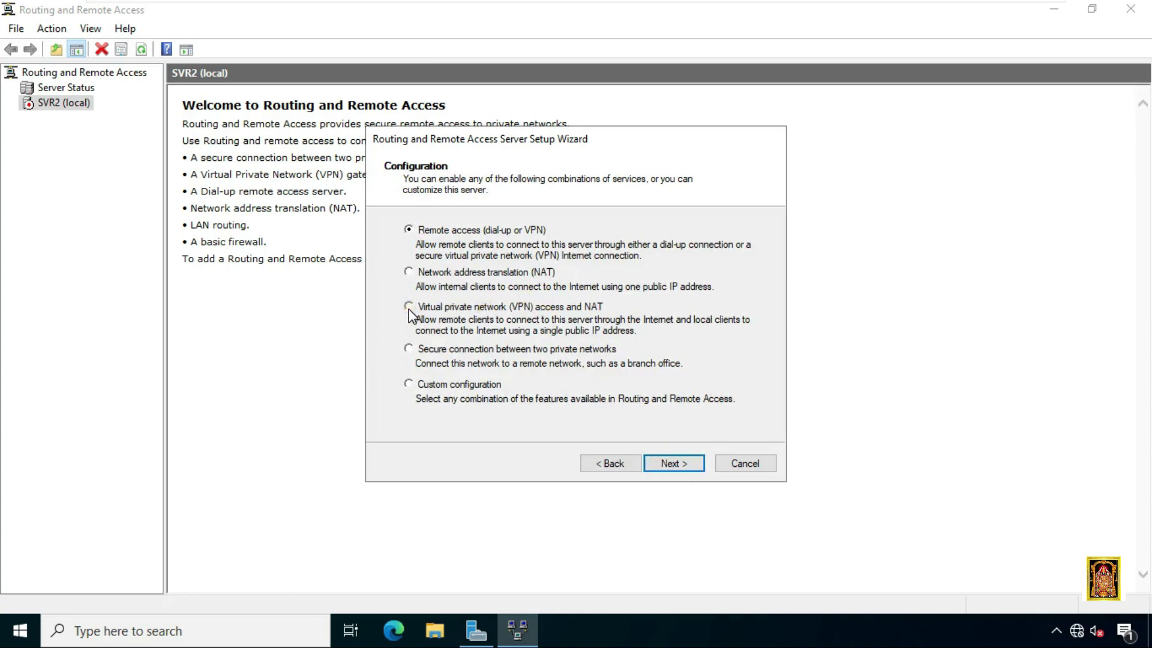
pyautogui.click(451, 314)
pyautogui.click(672, 462)
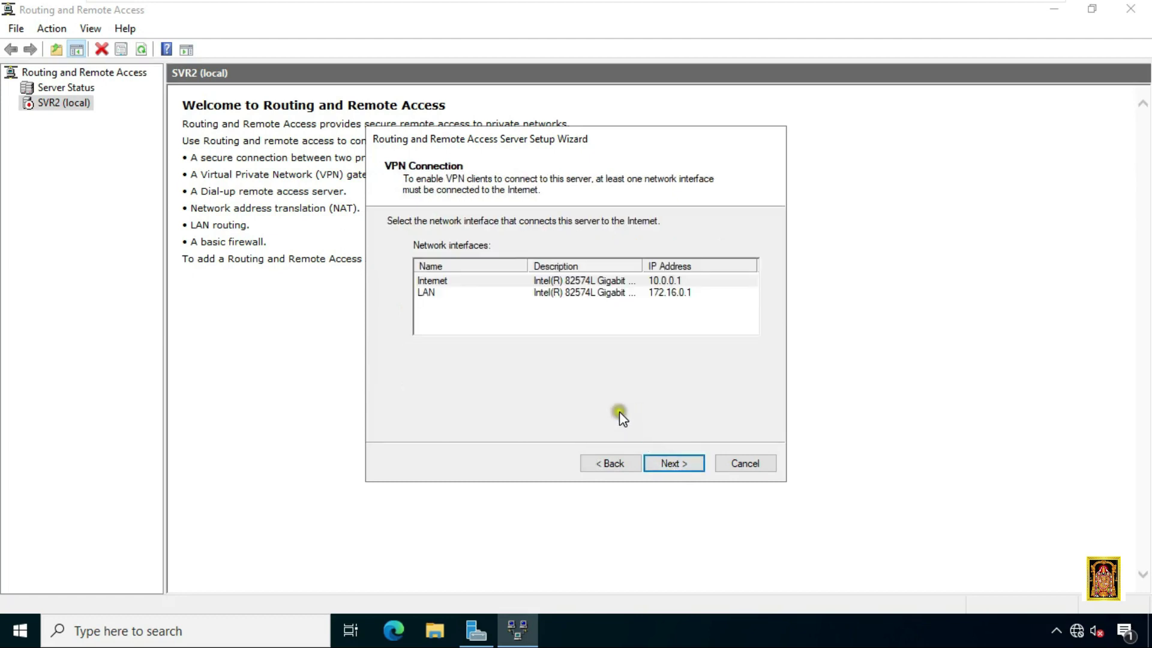
# - Use the Internet interface at 10.0.0.1 for VPN and assign client addresses from a specified range
pyautogui.click(544, 362)
pyautogui.click(544, 361)
pyautogui.click(570, 280)
pyautogui.click(557, 281)
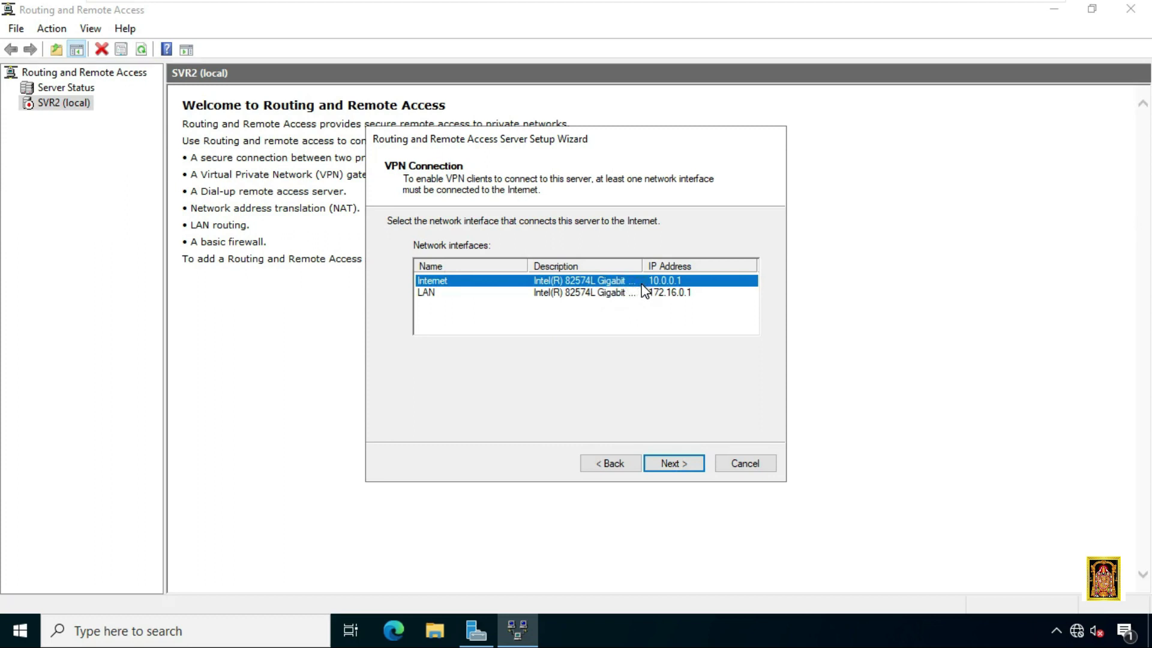
pyautogui.click(670, 465)
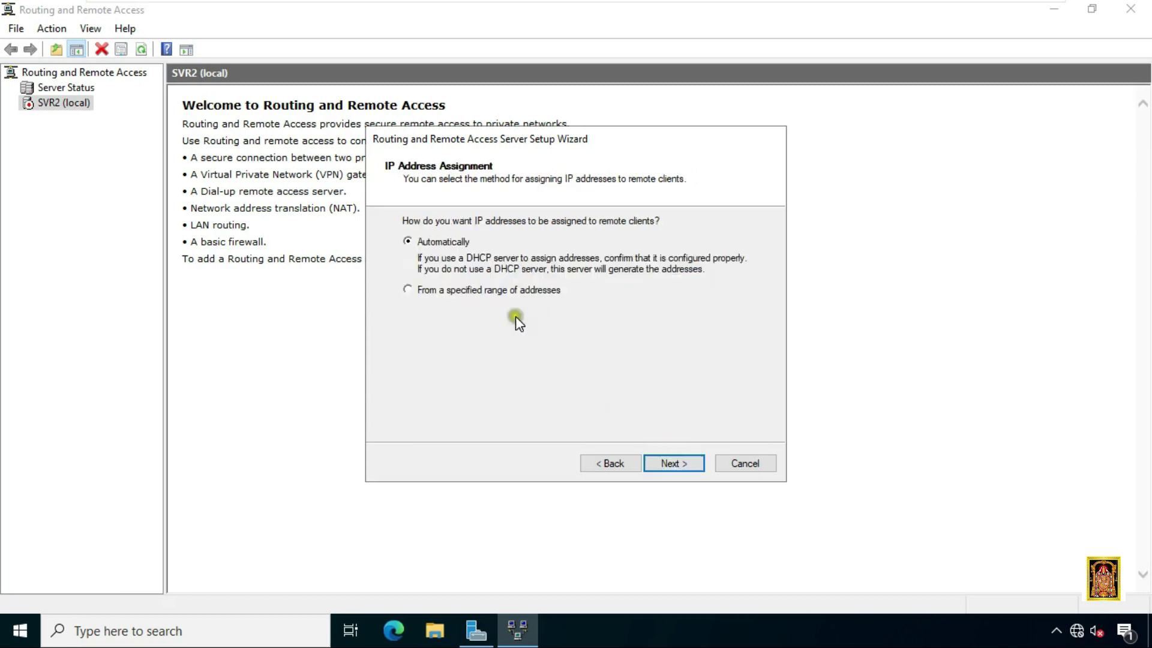
pyautogui.click(409, 290)
pyautogui.click(682, 476)
pyautogui.click(682, 468)
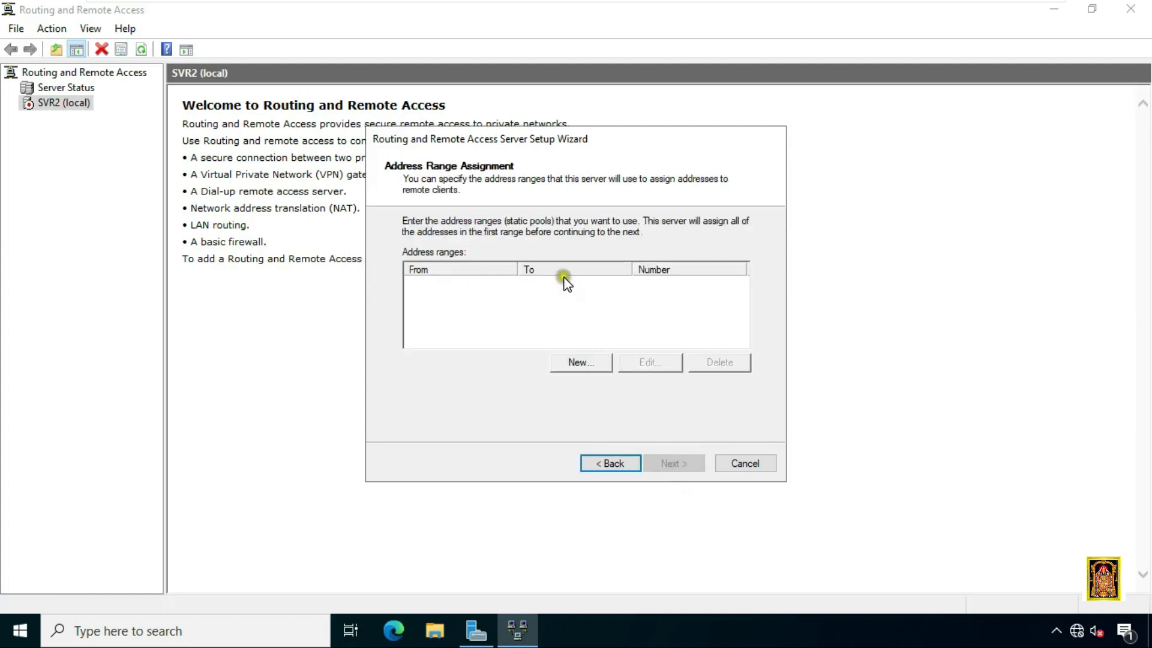
# - Add a new address range from 172.16.0.100 to 172.16.0.150, giving 51 addresses
pyautogui.click(564, 364)
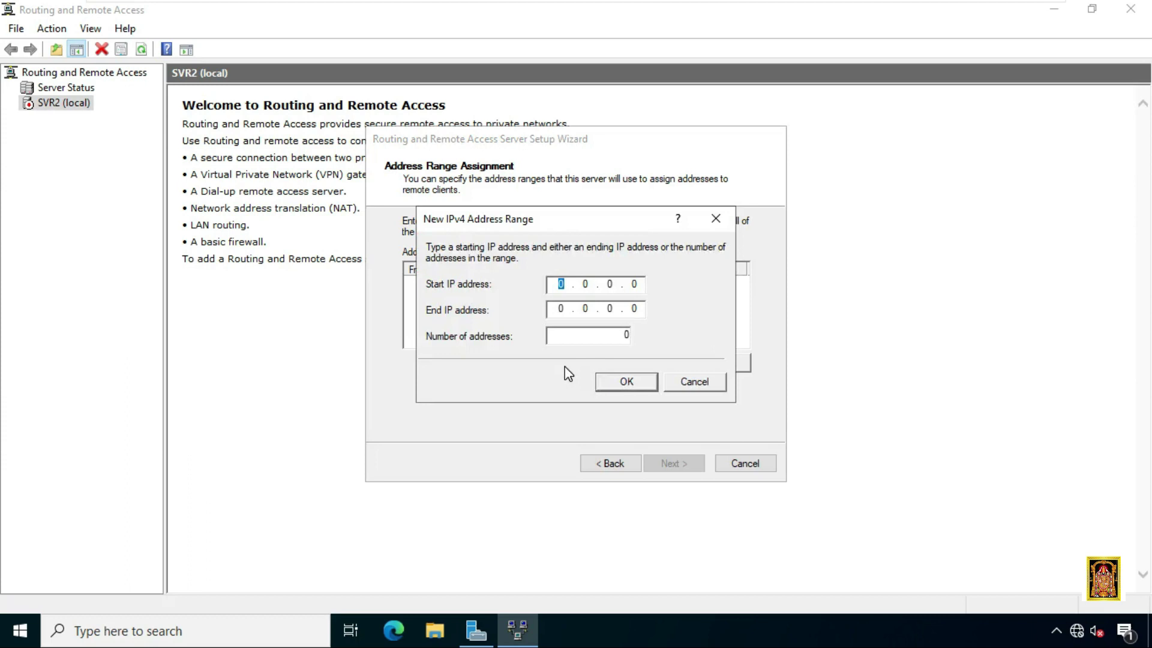
pyautogui.click(561, 354)
pyautogui.write('172.16.0.100')
pyautogui.press('Tab')
pyautogui.write('172.16.0.150')
pyautogui.click(593, 329)
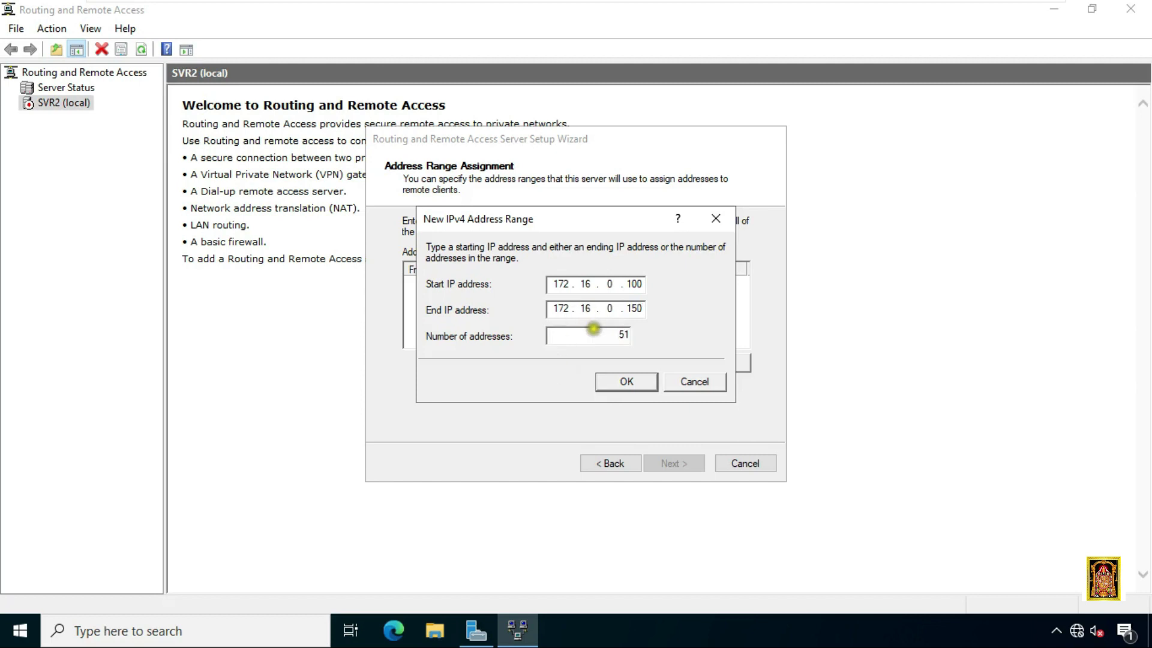
pyautogui.click(628, 384)
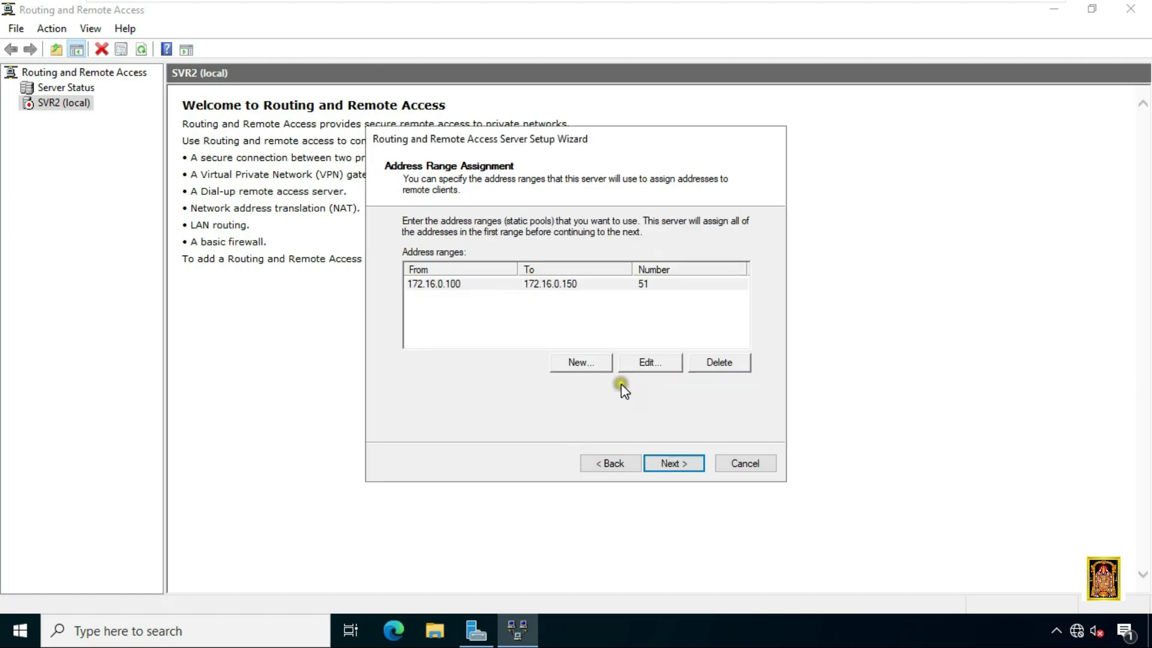
# - Keep Routing and Remote Access authentication without RADIUS, finish setup, and dismiss the DHCP relay notice
pyautogui.click(670, 464)
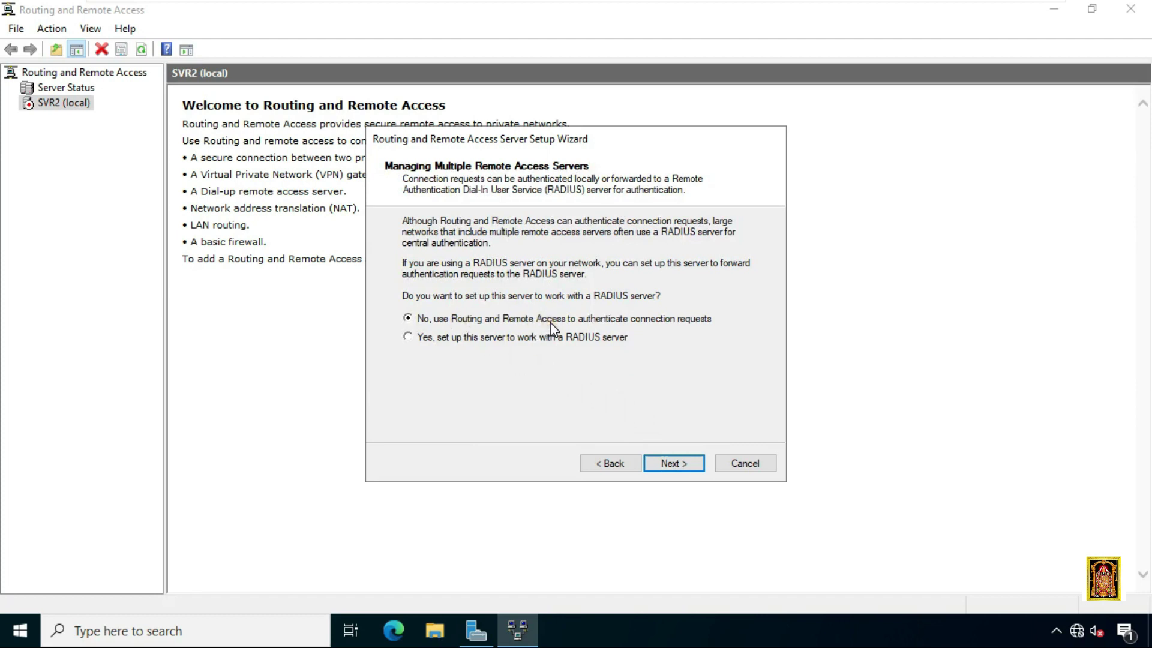
pyautogui.click(669, 463)
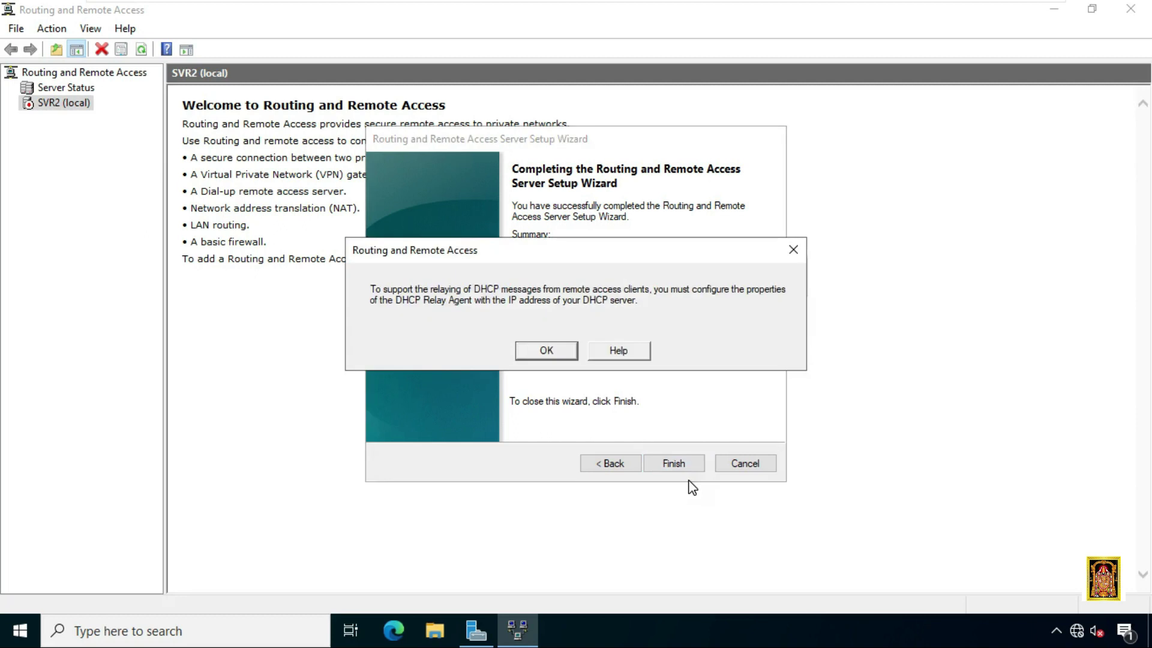
pyautogui.click(507, 347)
pyautogui.click(528, 351)
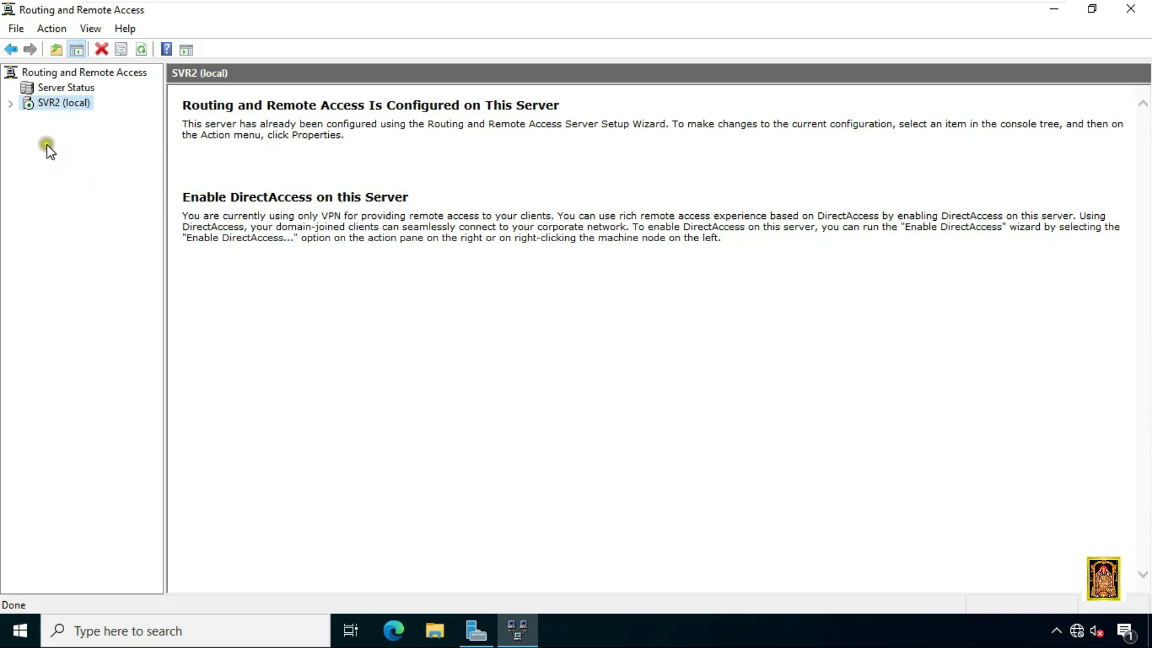
# - Launch NPS from SVR2's Remote Access Logging & Policies, maximize it, and select the first network policy
pyautogui.click(10, 104)
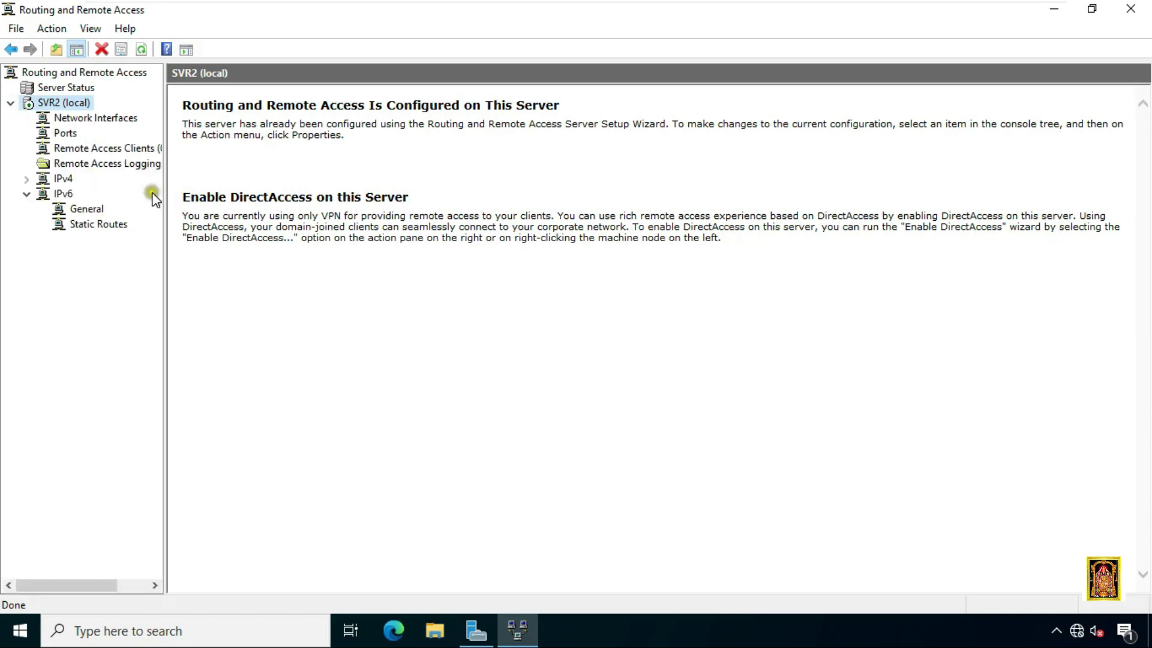
pyautogui.moveTo(164, 200); pyautogui.dragTo(265, 208)
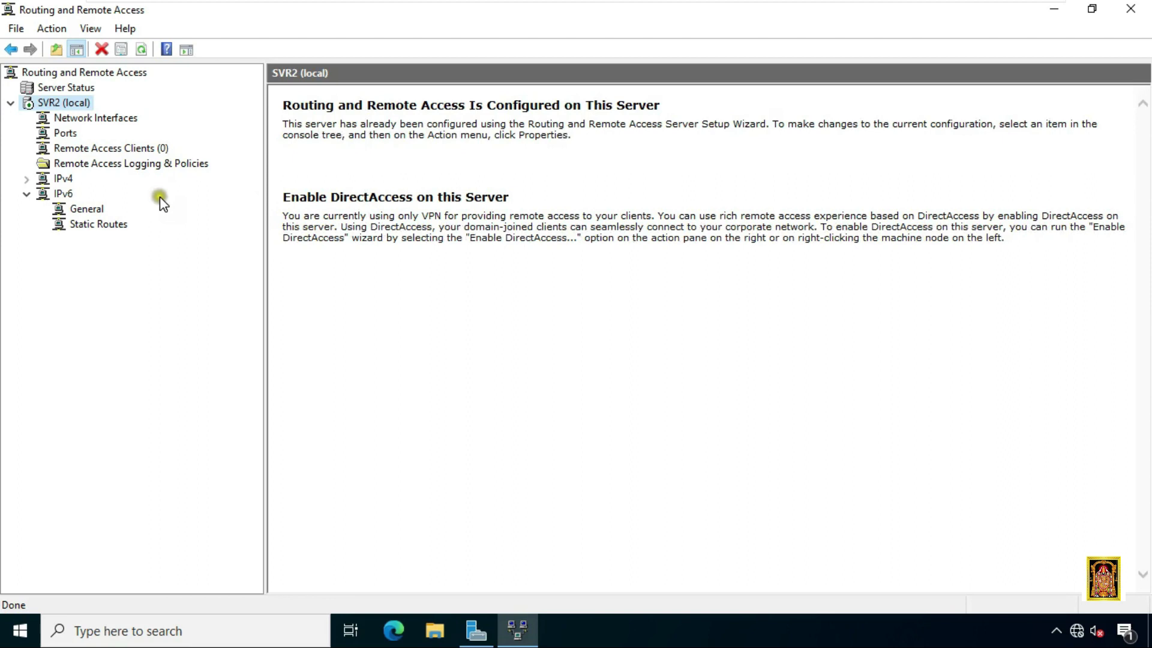
pyautogui.click(77, 168)
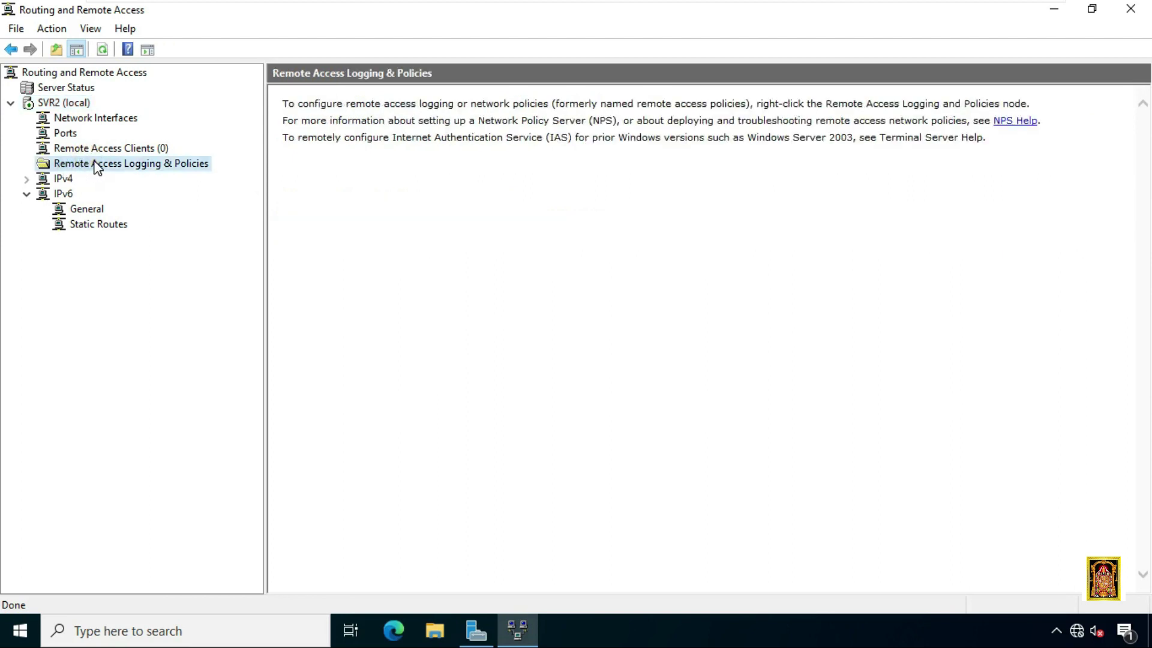
pyautogui.rightClick(152, 161)
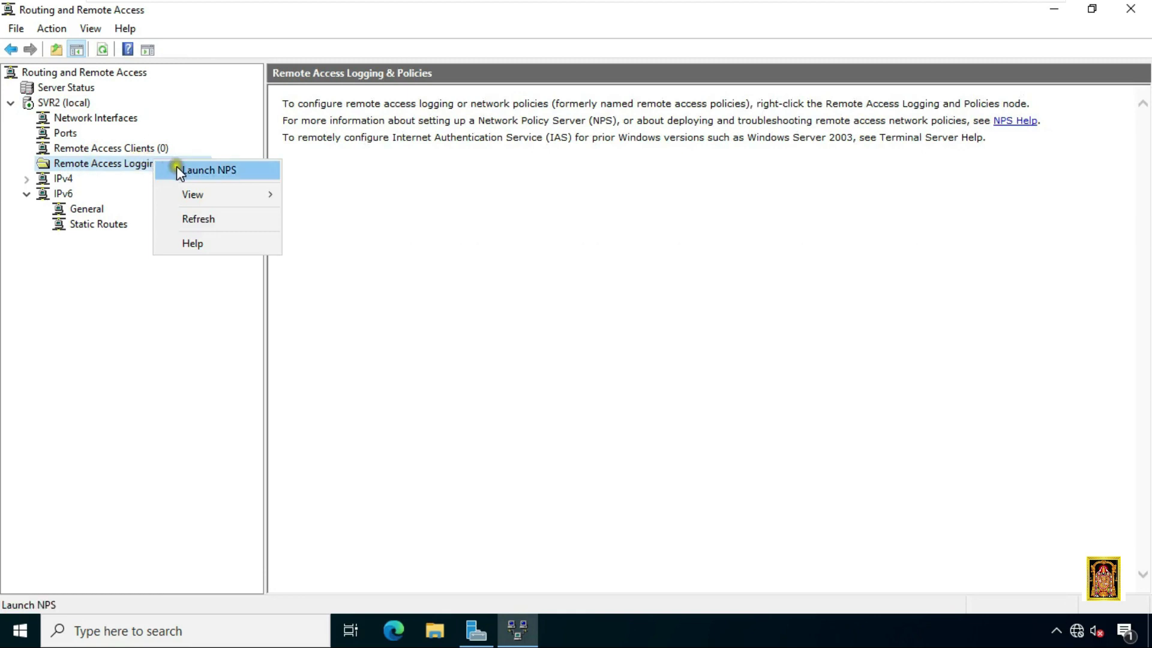
pyautogui.click(197, 175)
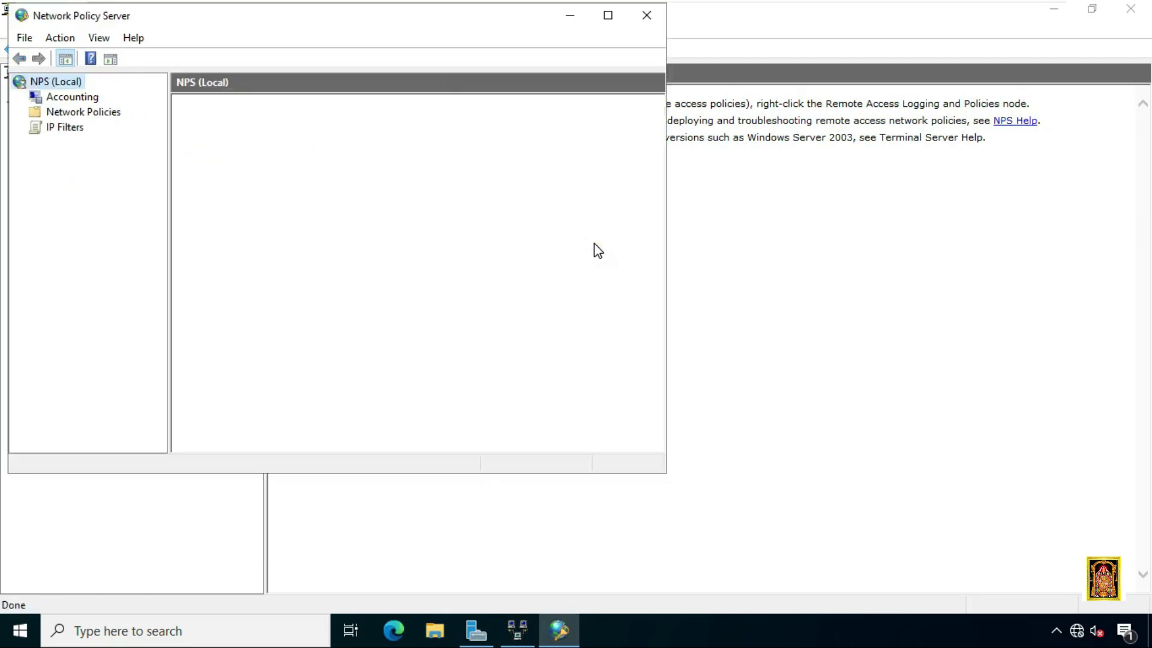
pyautogui.click(608, 15)
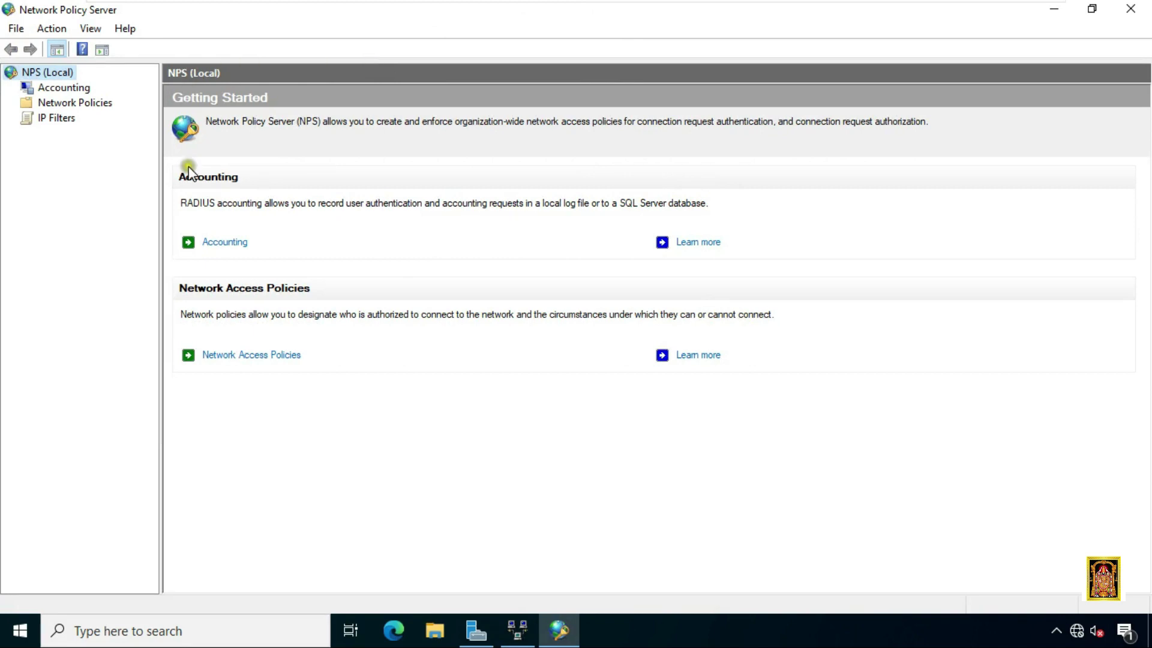
pyautogui.click(72, 104)
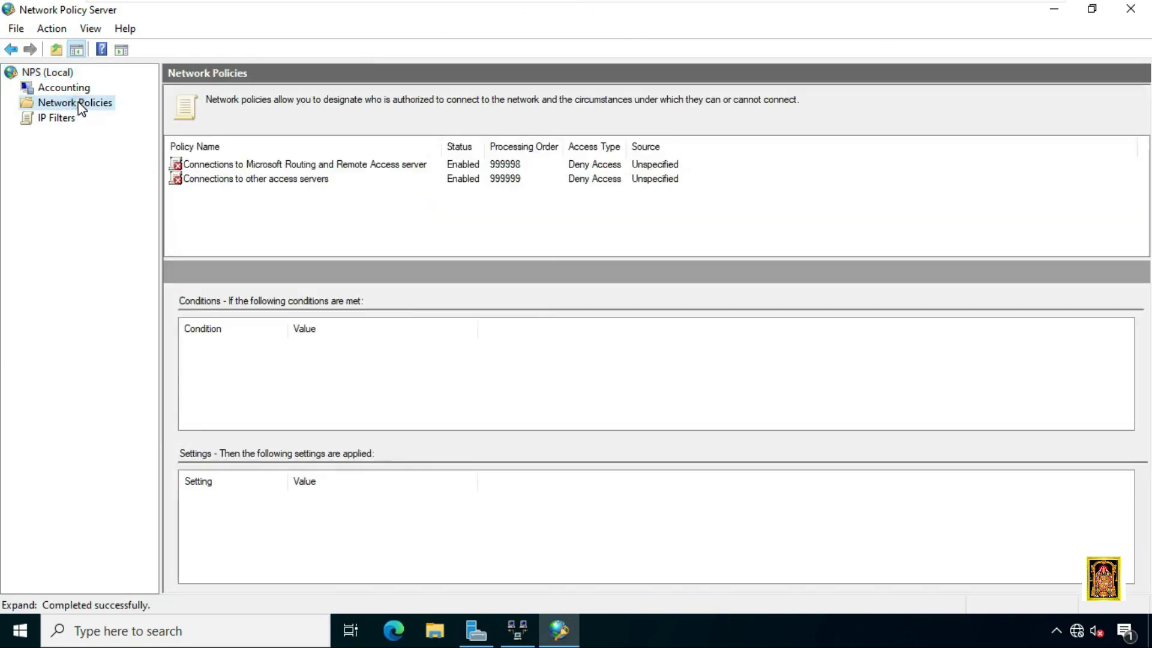
pyautogui.click(258, 164)
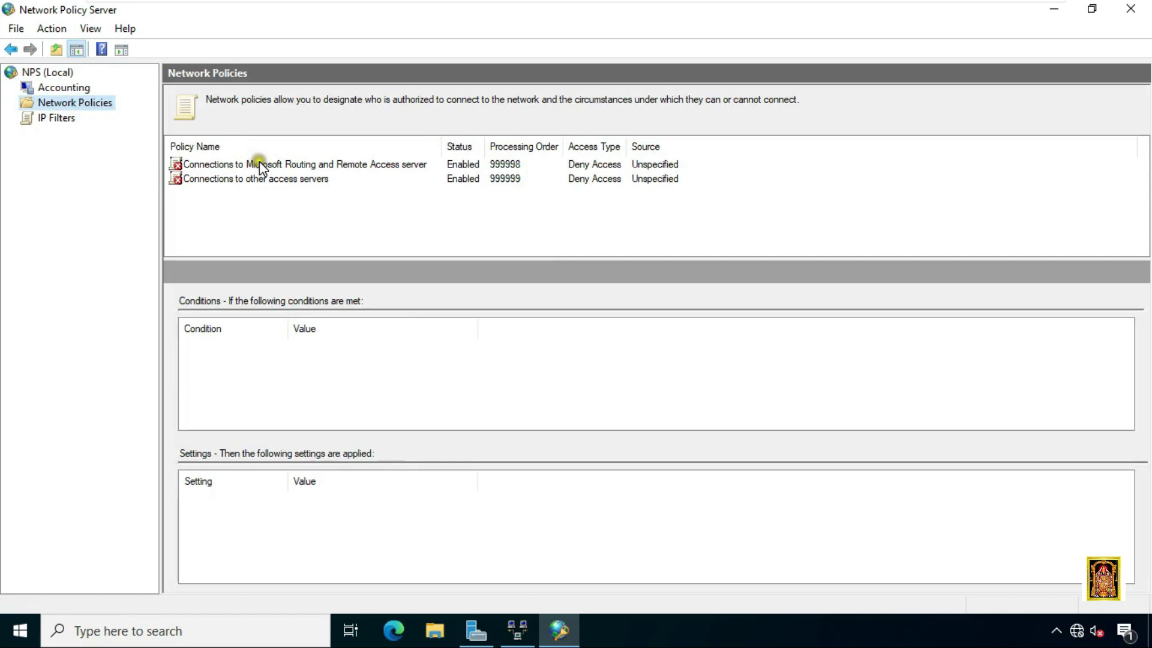
# - Set the 'Connections to Microsoft Routing and Remote Access server' policy to Grant access and apply
pyautogui.rightClick(370, 163)
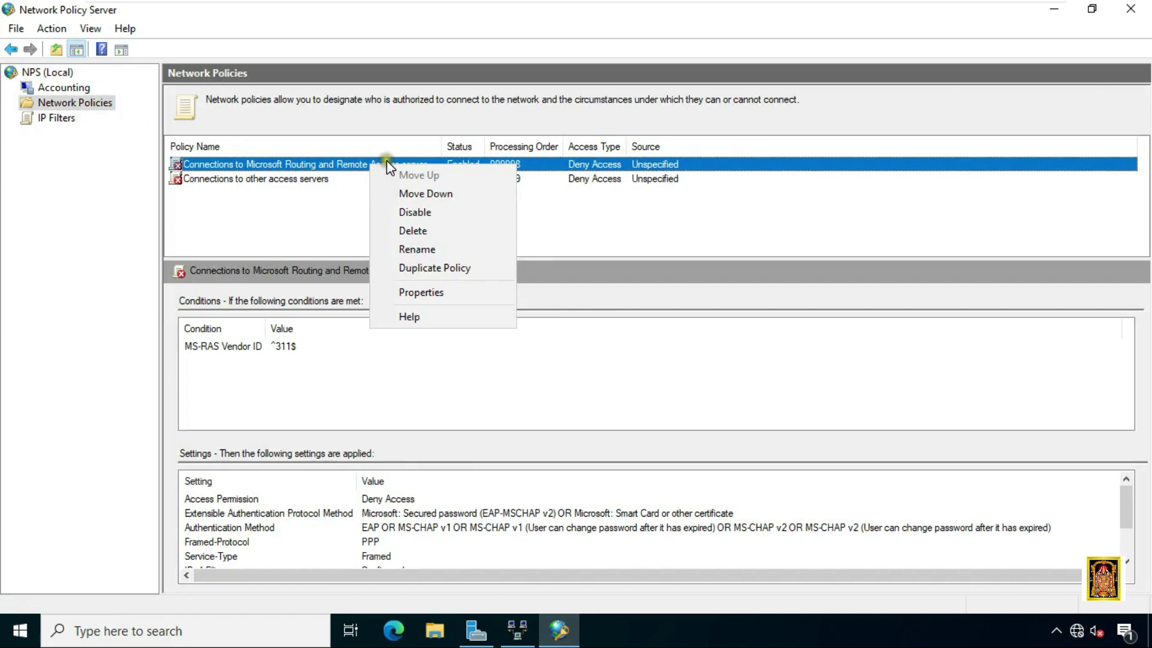
pyautogui.click(442, 303)
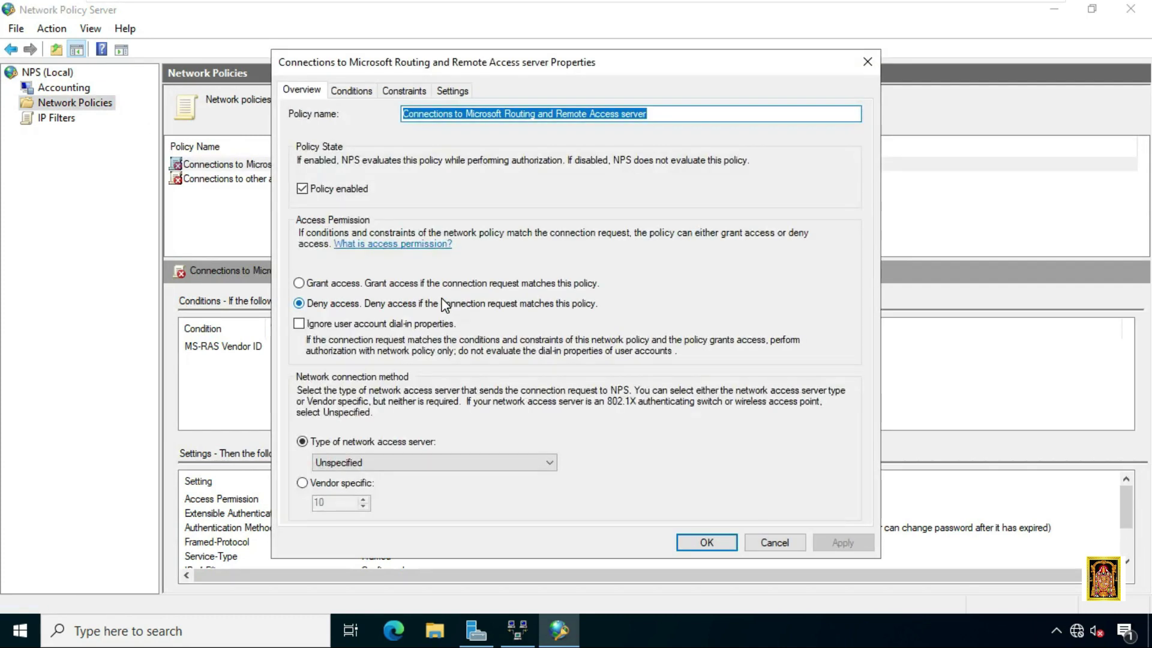
pyautogui.click(303, 283)
pyautogui.click(299, 283)
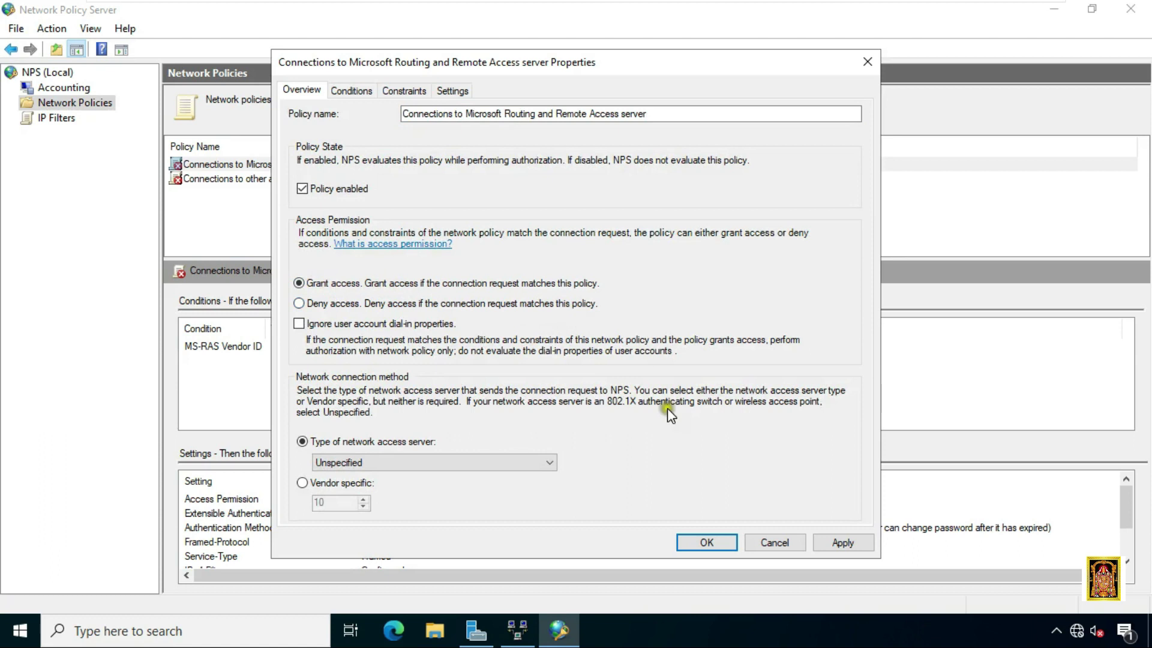
pyautogui.click(843, 542)
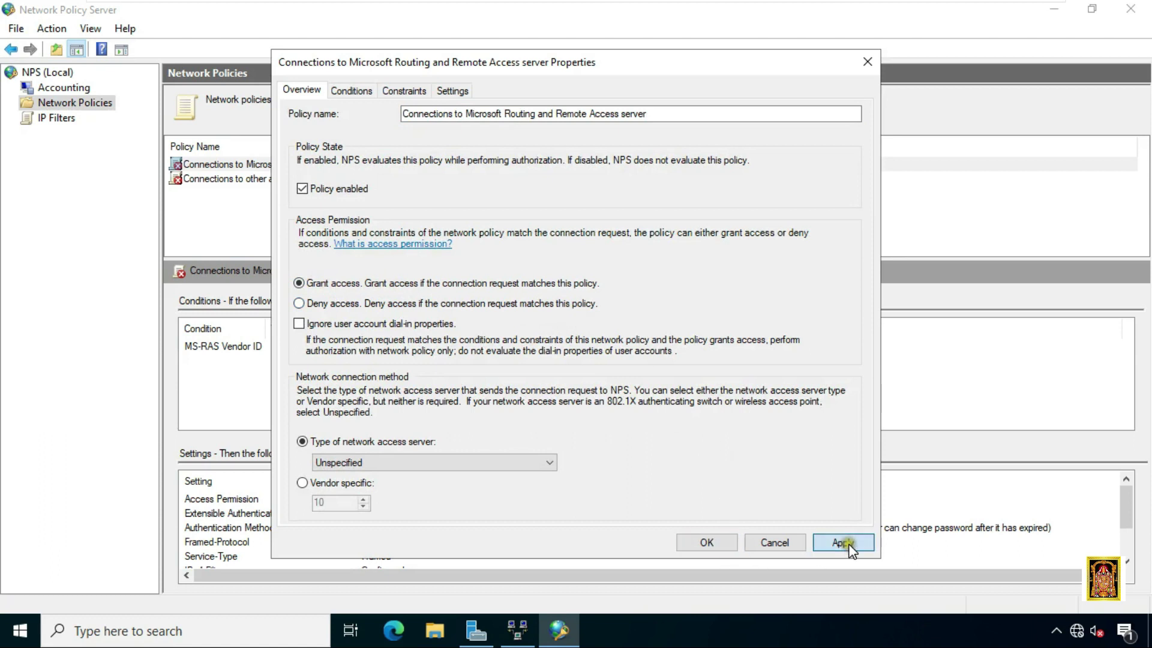
pyautogui.click(704, 542)
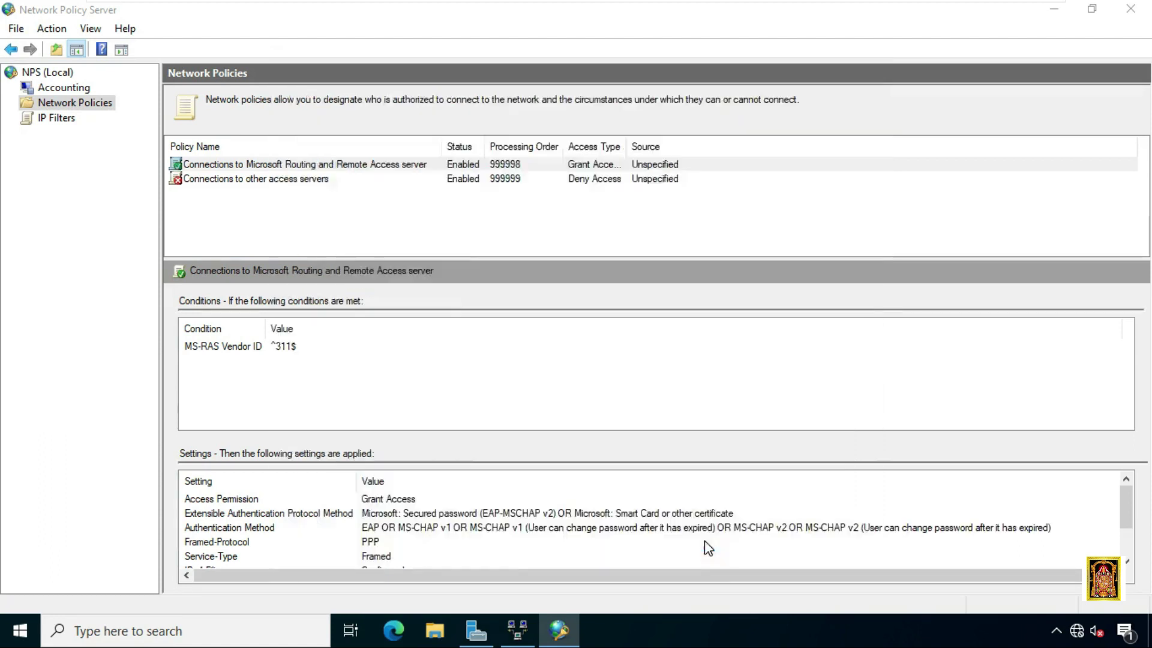
# - Set the 'Connections to other access servers' policy to Grant access and apply
pyautogui.click(246, 180)
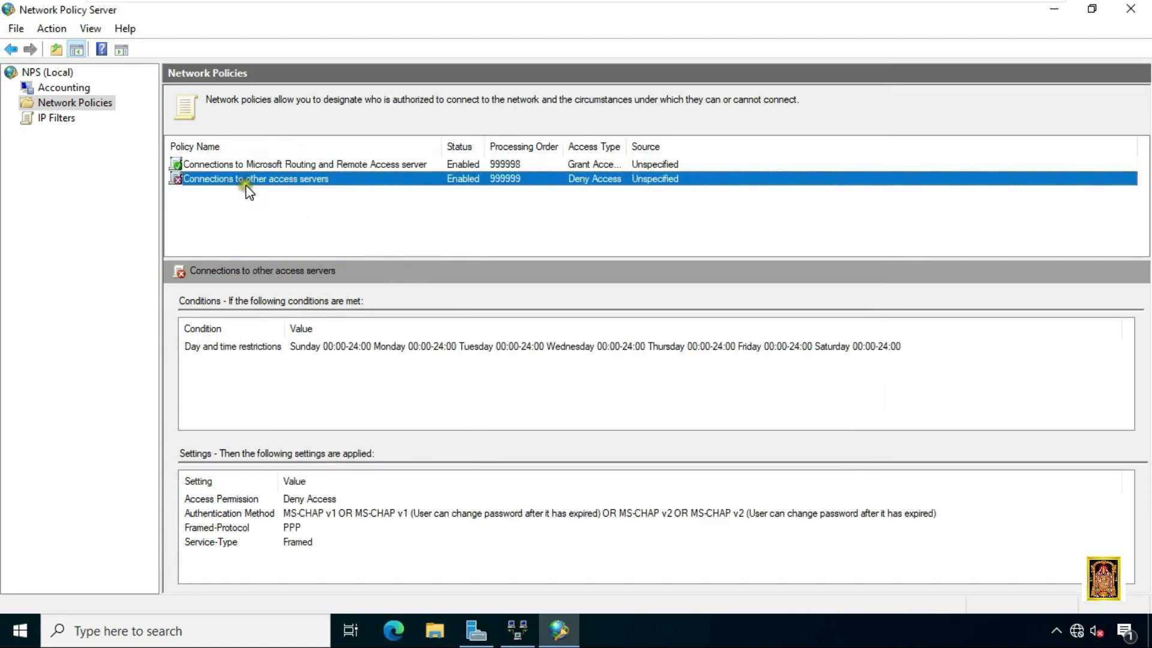
pyautogui.rightClick(317, 190)
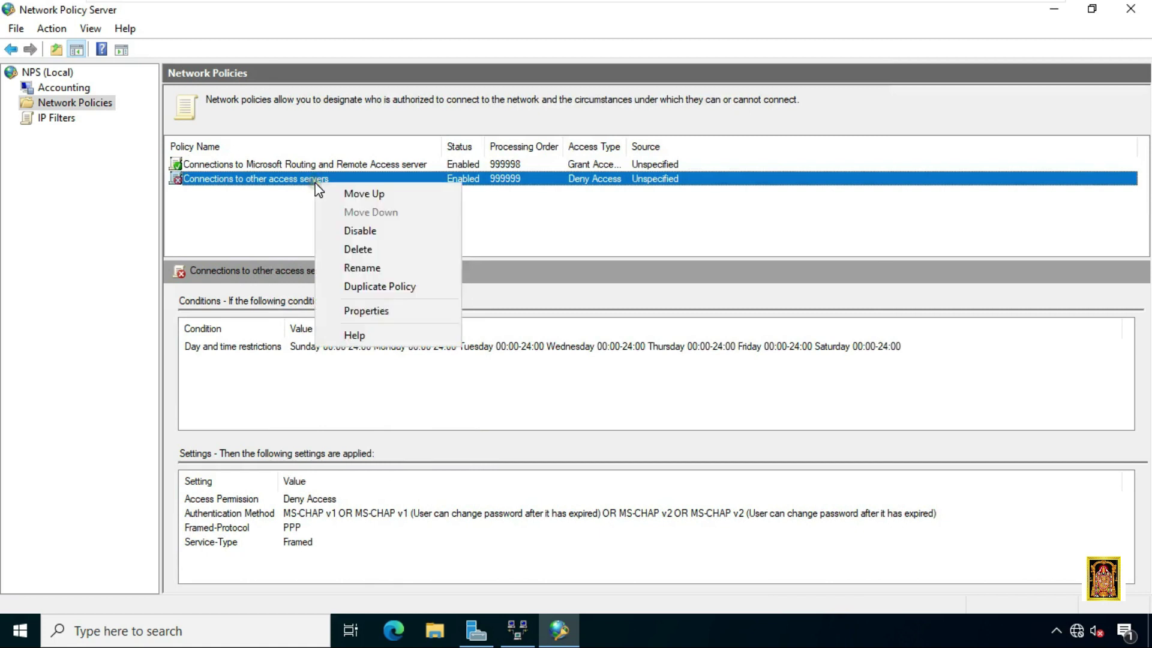
pyautogui.click(368, 311)
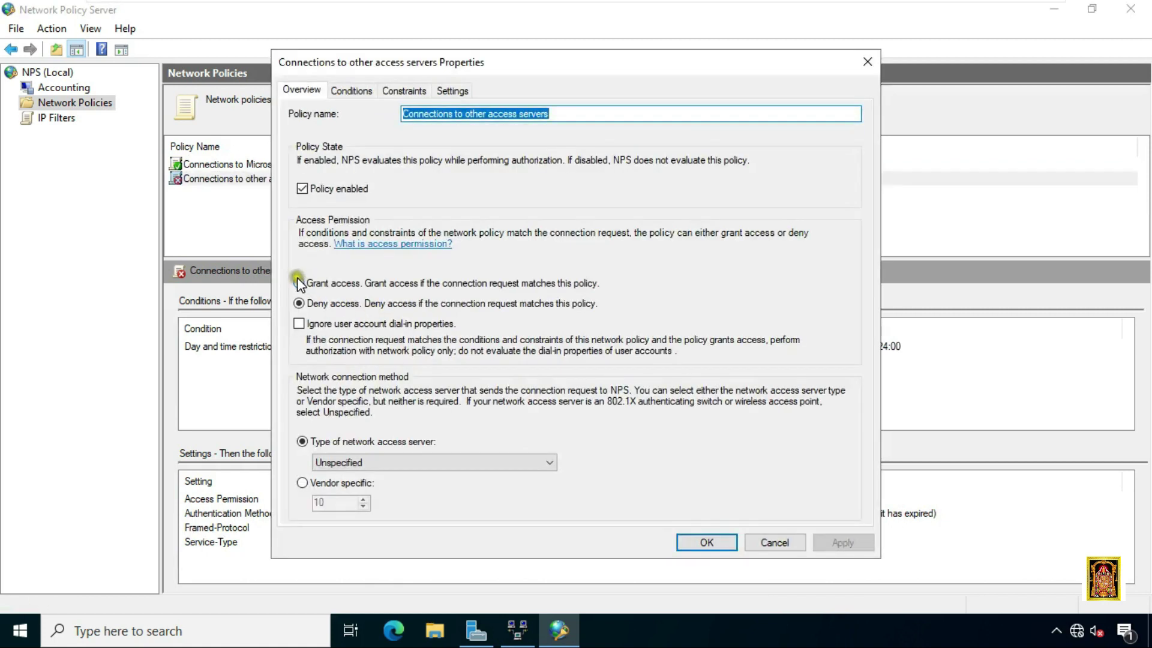
pyautogui.click(299, 283)
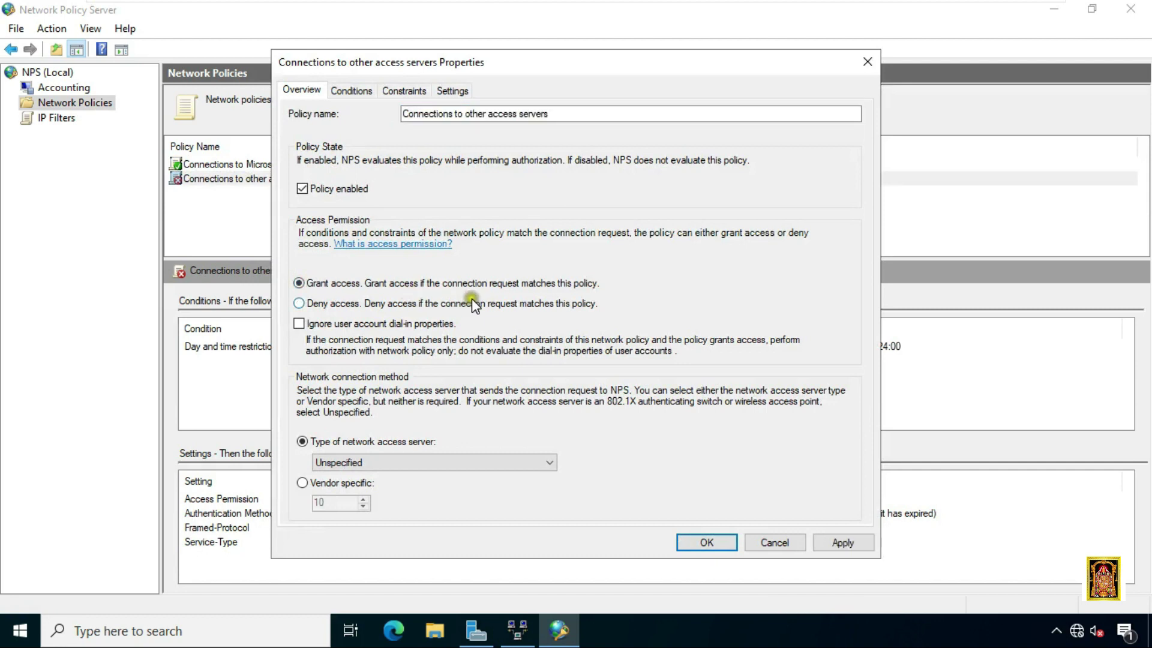
pyautogui.click(842, 542)
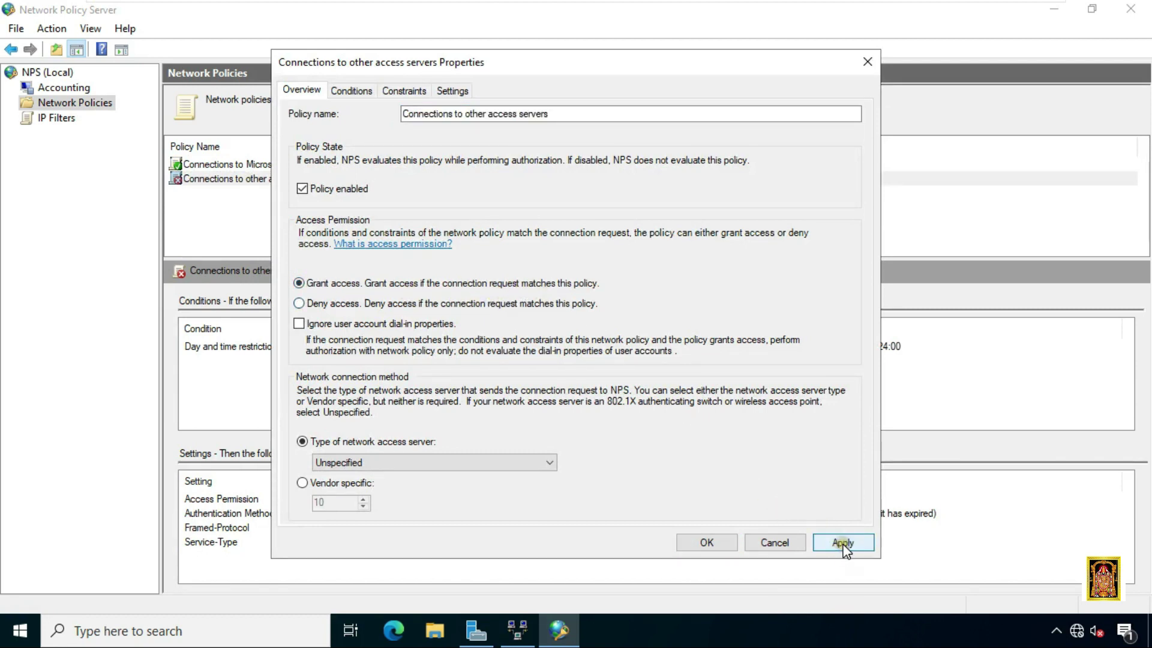
pyautogui.click(690, 542)
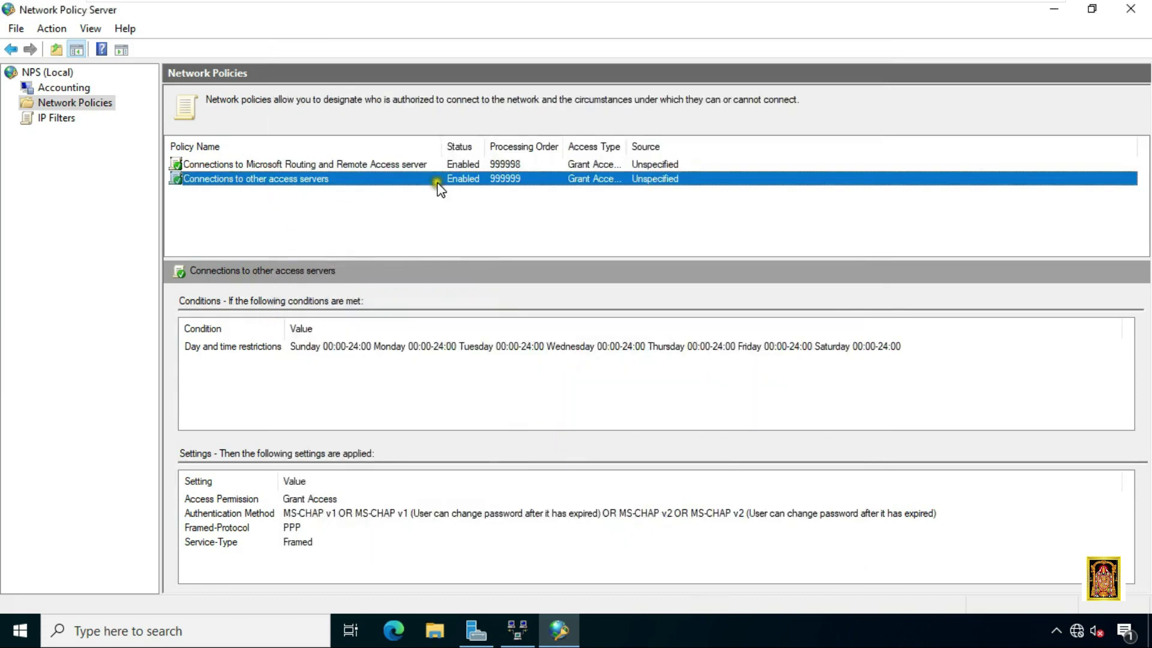
# - Close the NPS and Routing and Remote Access consoles and show Server Manager's Tools list
pyautogui.click(1133, 10)
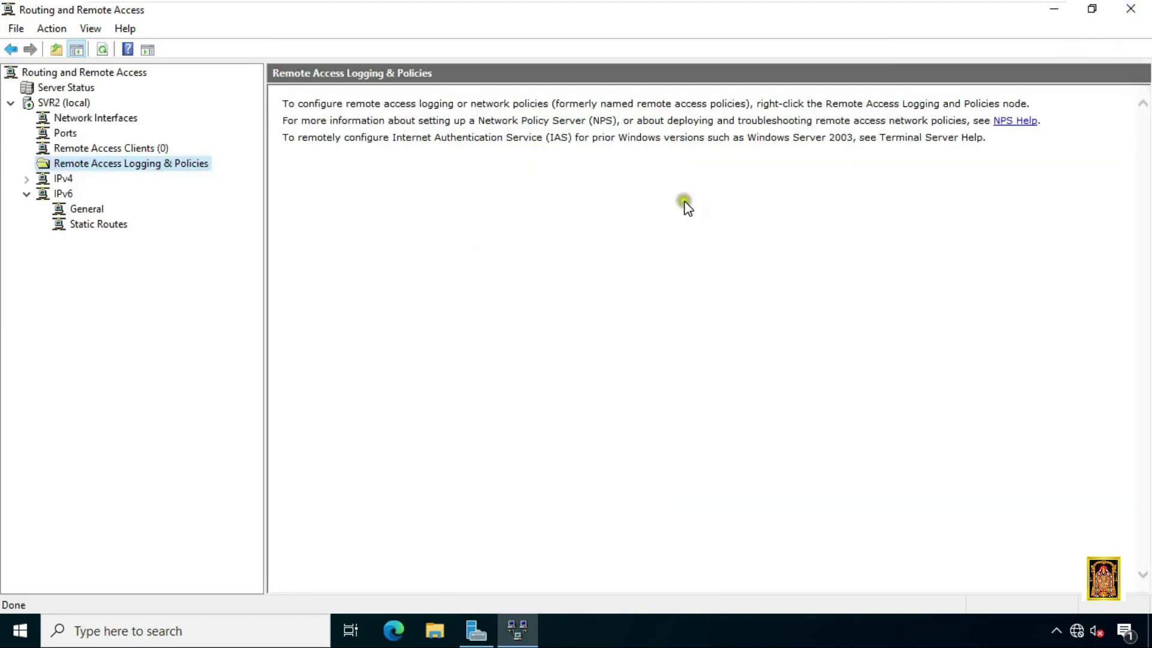
pyautogui.click(1130, 11)
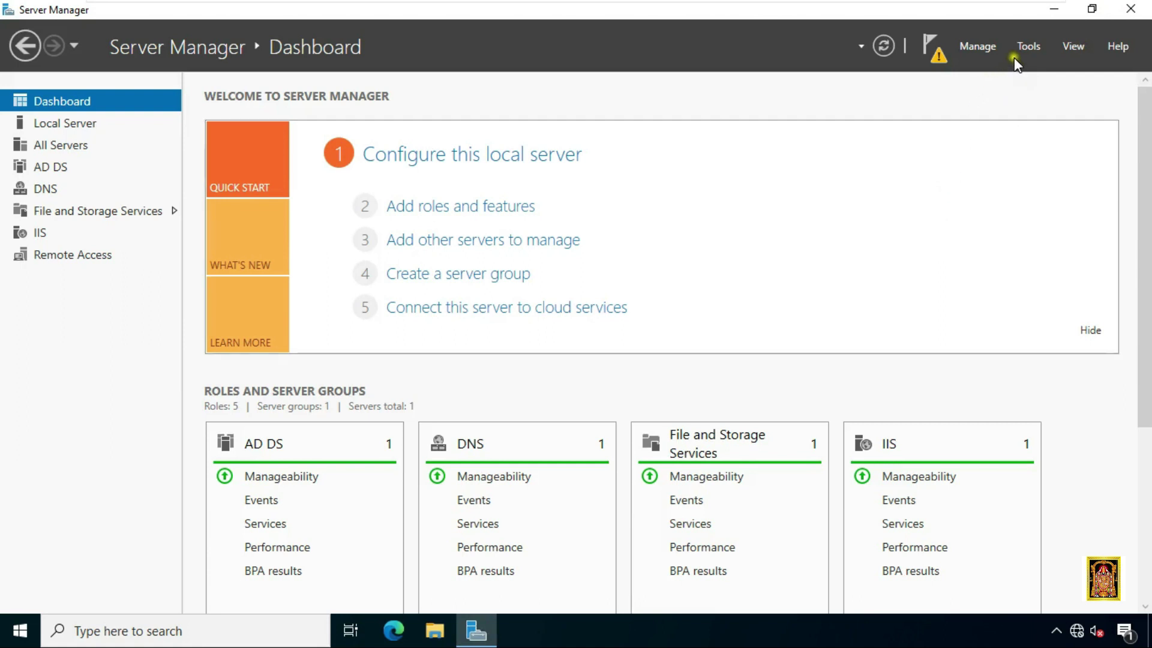
pyautogui.click(1026, 45)
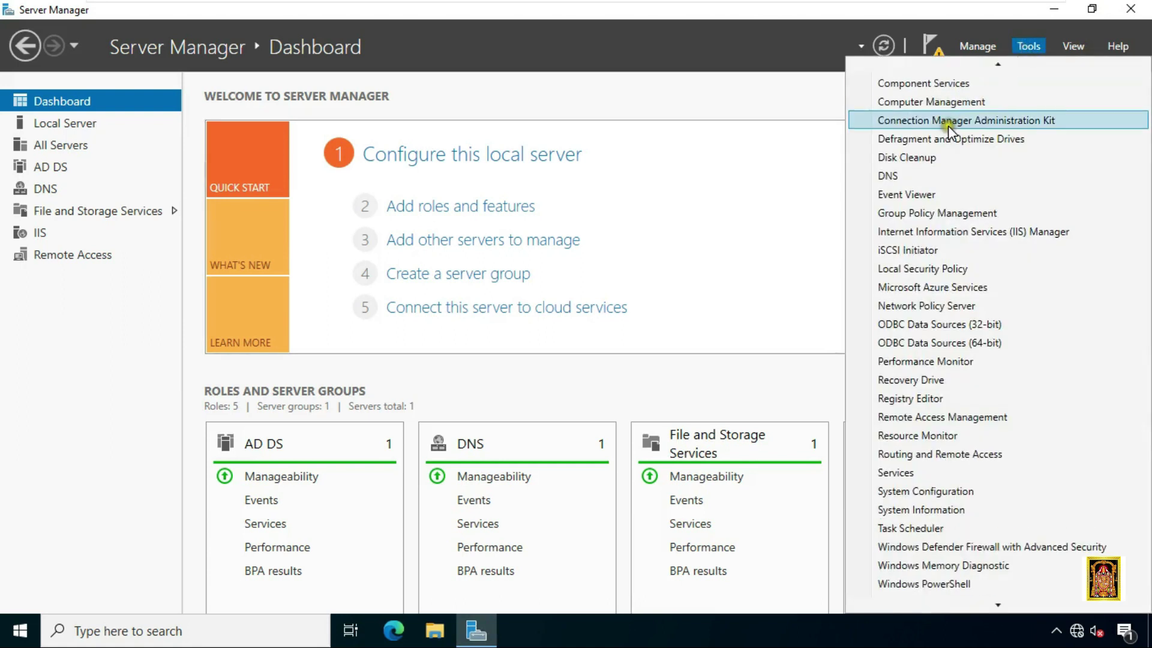
pyautogui.moveTo(1001, 66)
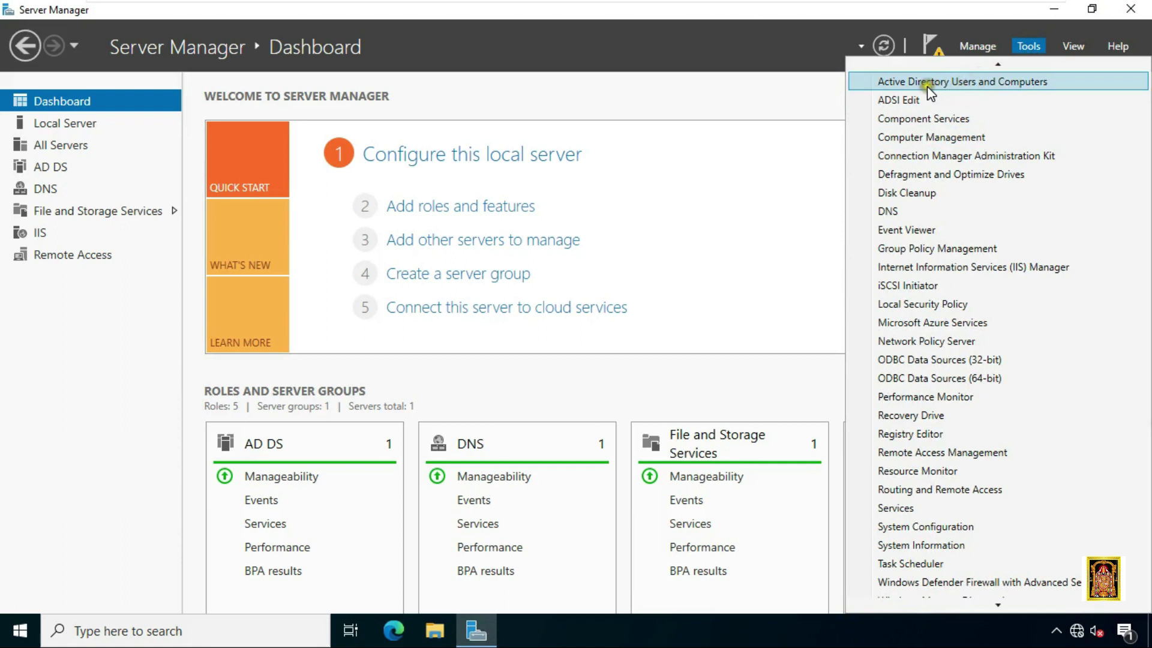
# - Launch Active Directory Users and Computers, expand STB.local, and open the Users container's context menu
pyautogui.click(991, 81)
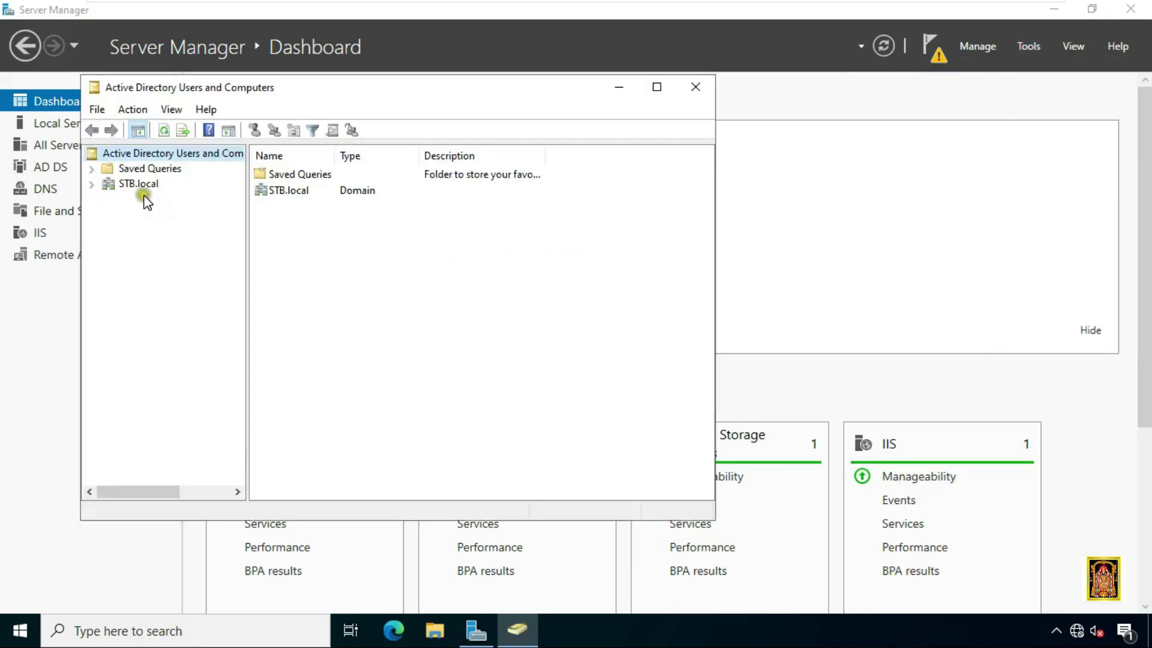
pyautogui.click(111, 185)
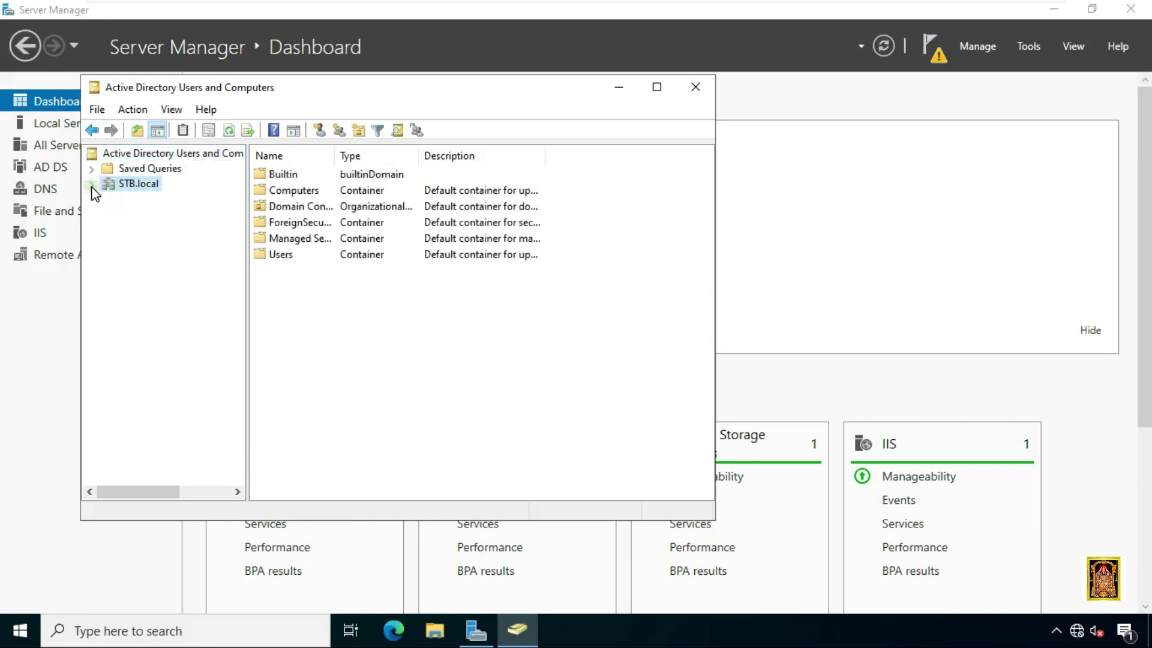
pyautogui.click(91, 186)
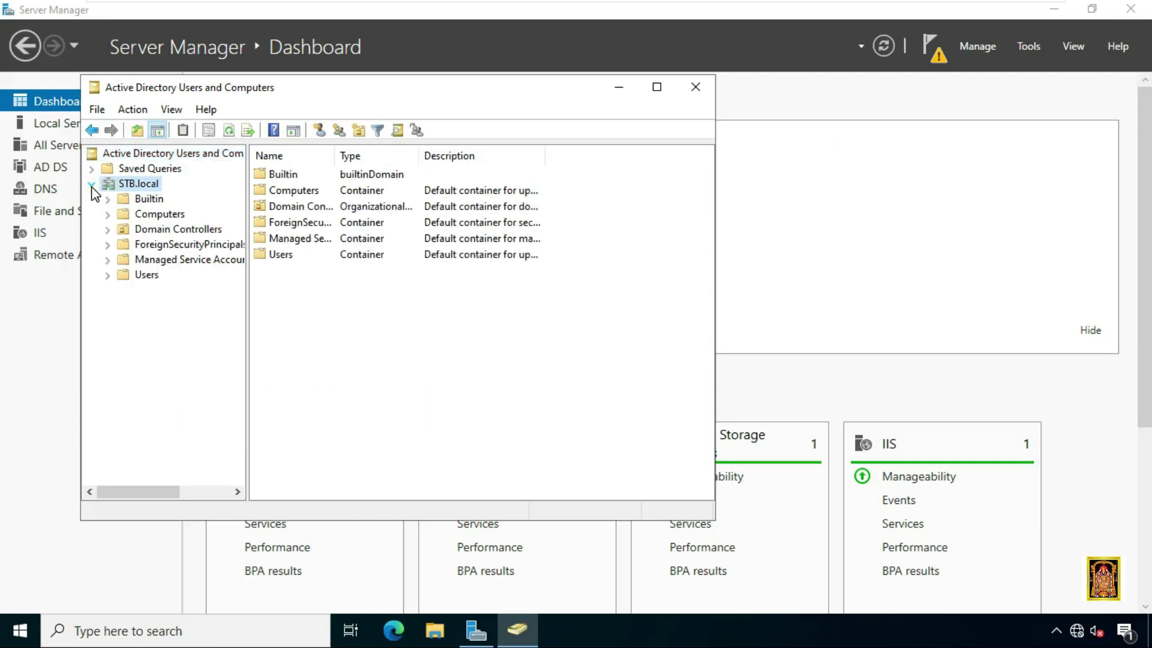
pyautogui.click(150, 273)
pyautogui.rightClick(156, 274)
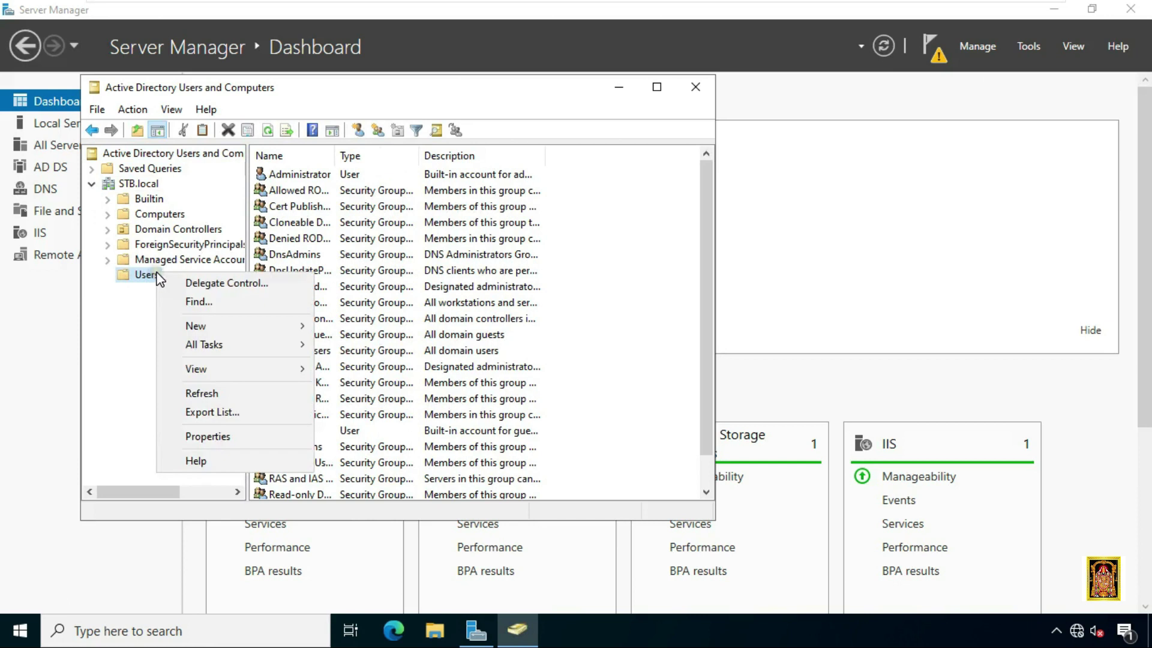
# - Start a new user in Users, entering the user's first name and matching lowercase logon name
pyautogui.moveTo(215, 330)
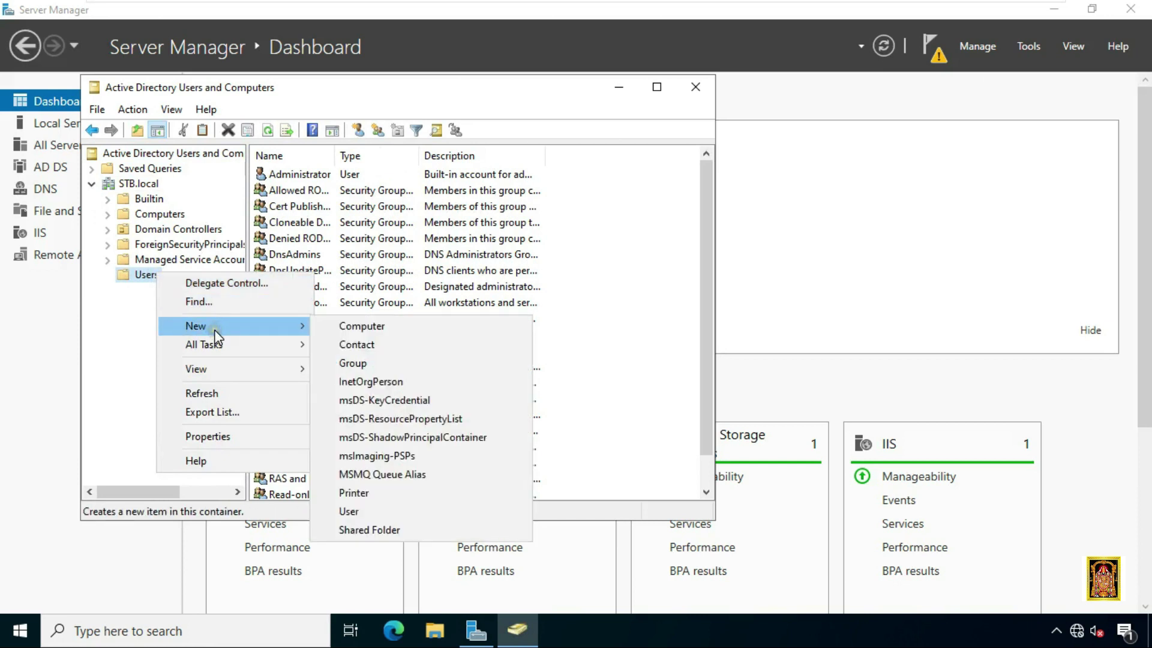
pyautogui.click(355, 513)
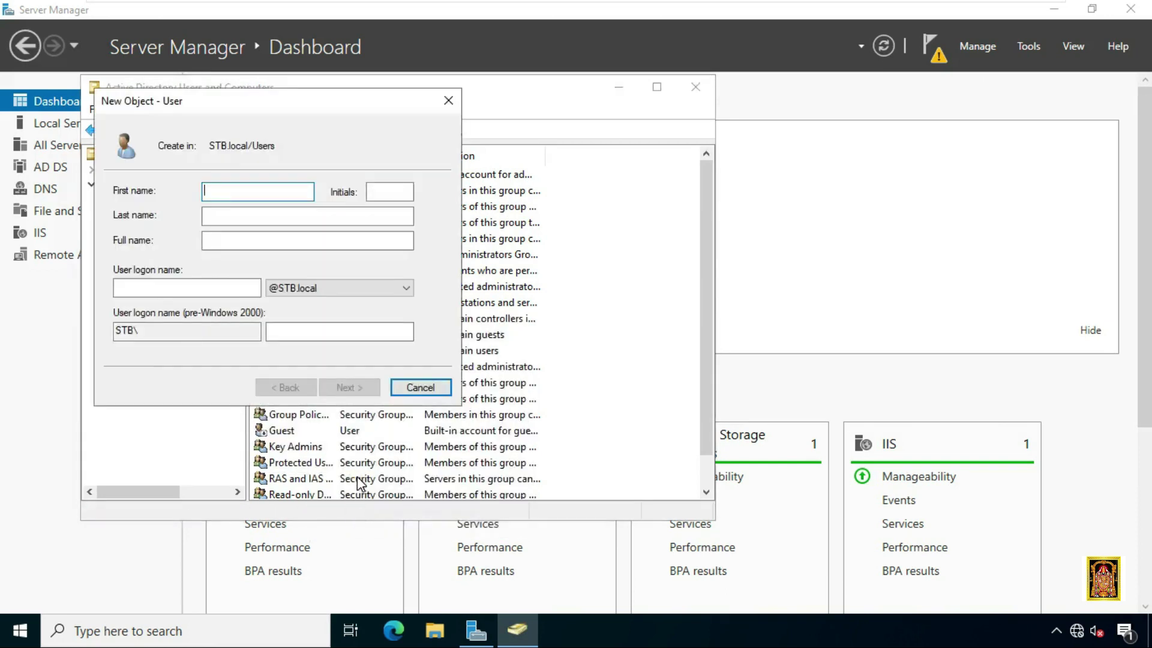
pyautogui.write('Ajay')
pyautogui.press('Tab')
pyautogui.press('Tab')
pyautogui.press('Tab')
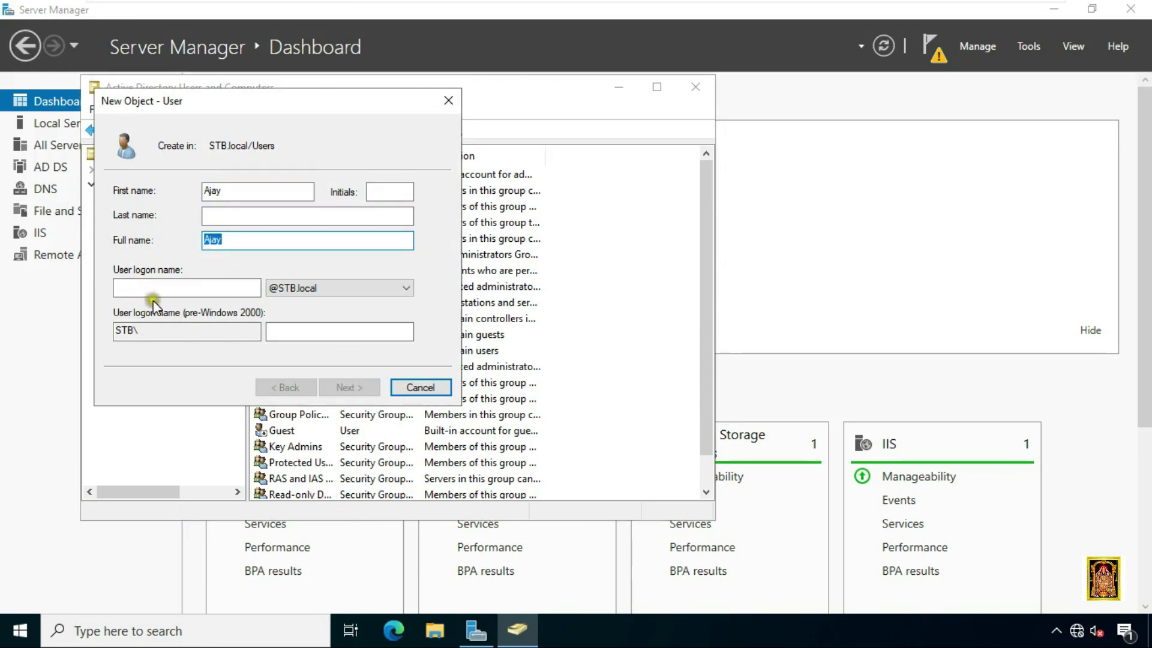
pyautogui.click(153, 293)
pyautogui.write('aja')
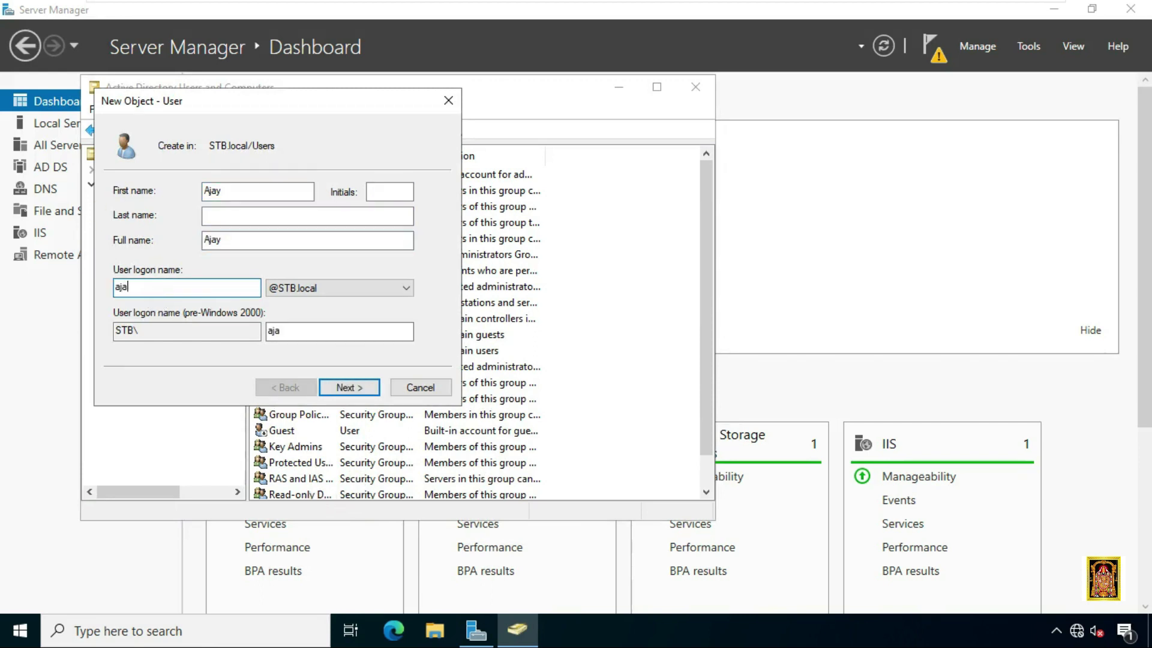
pyautogui.write('y')
pyautogui.click(359, 388)
# - Set a never-expiring password the user cannot change, with no change at next logon, and finish
pyautogui.click(171, 247)
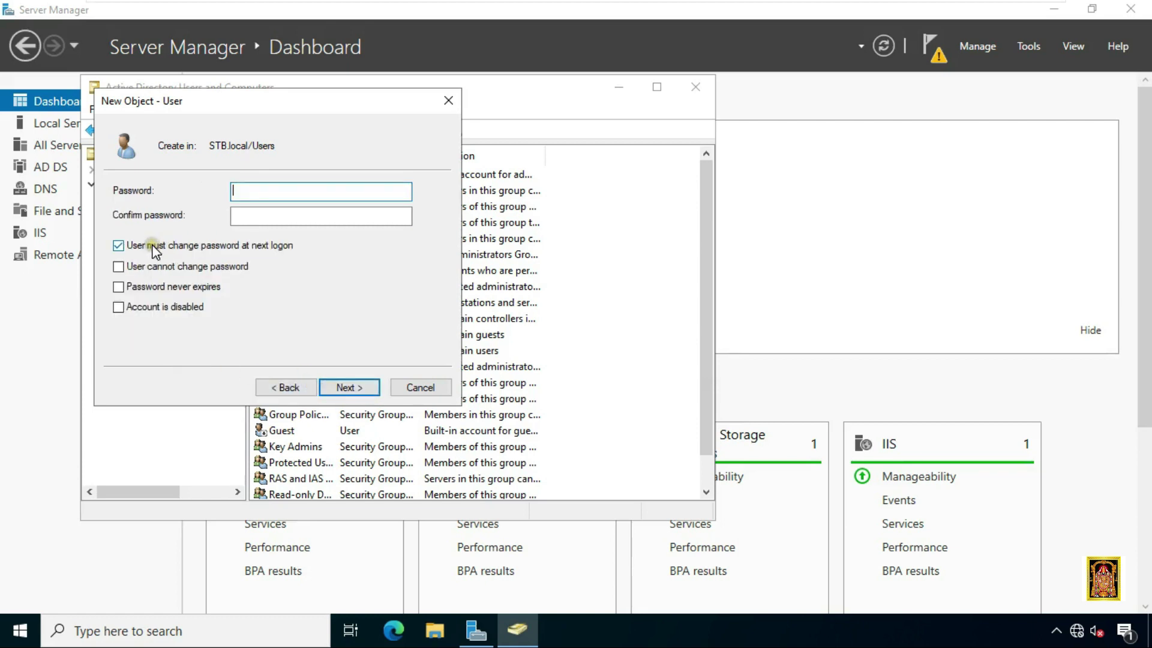
pyautogui.click(118, 267)
pyautogui.click(119, 287)
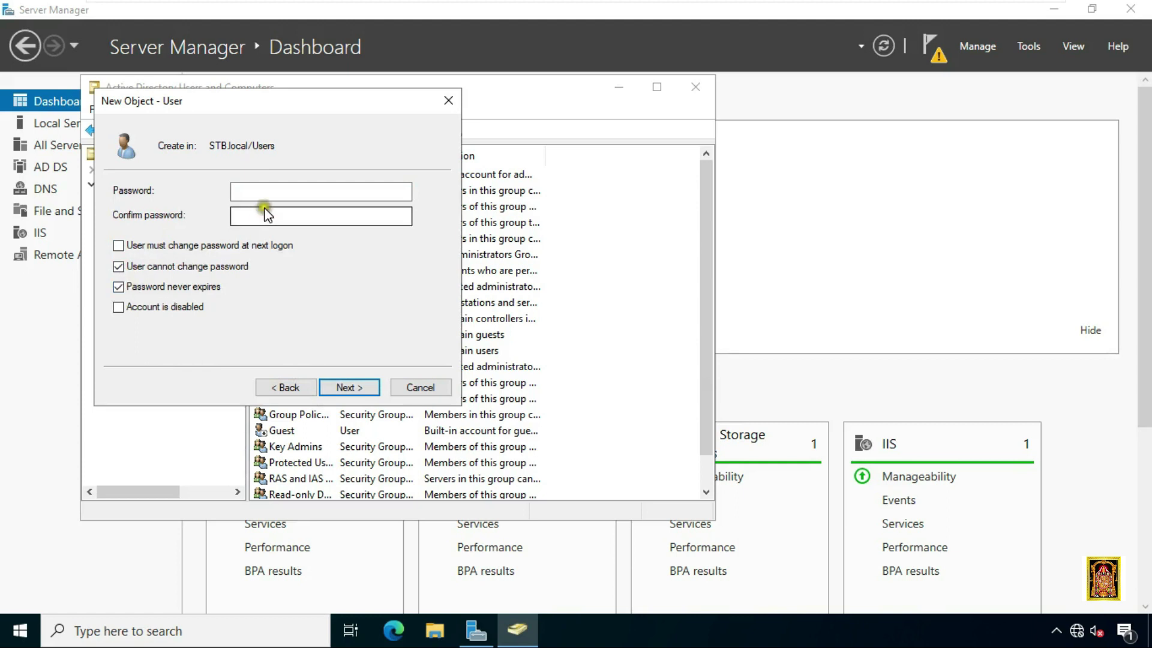
pyautogui.click(281, 192)
pyautogui.write('•••••••')
pyautogui.click(264, 217)
pyautogui.write('•••••••')
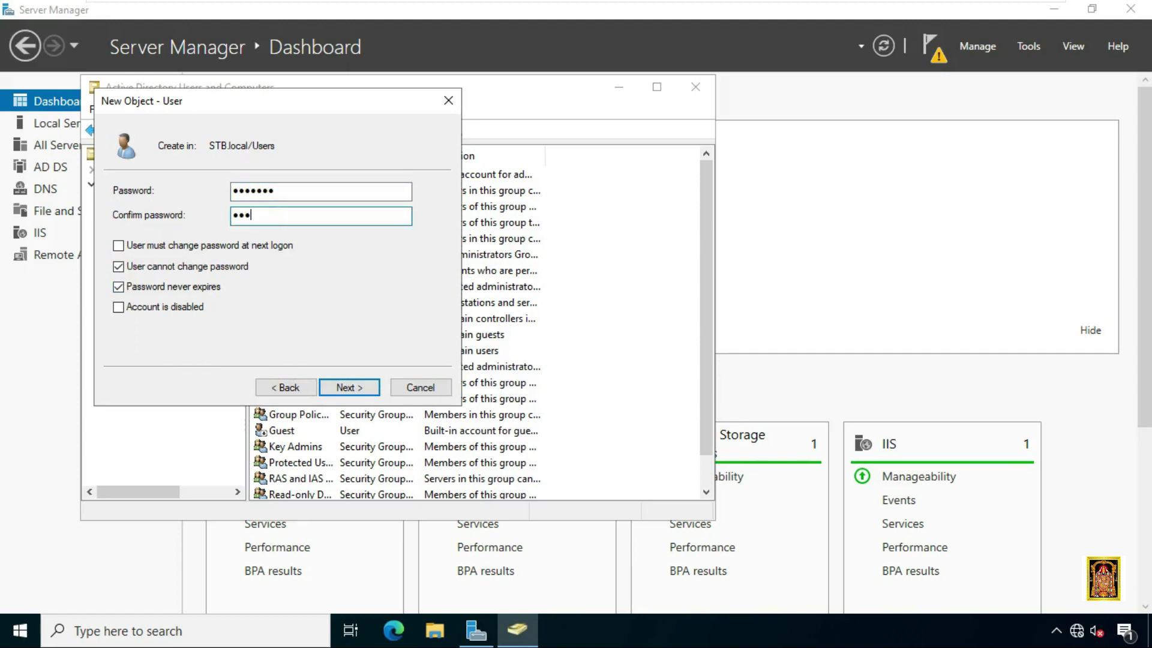
pyautogui.click(350, 389)
pyautogui.click(349, 389)
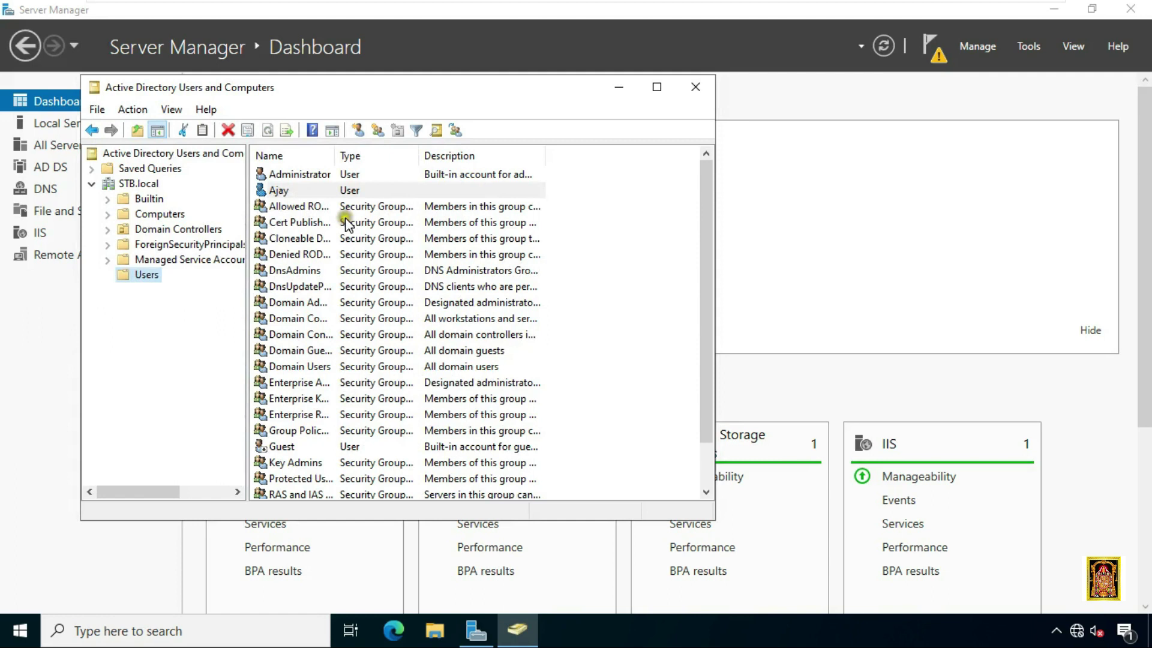
# - Set the new user's Dial-in permission to Allow access, apply it, and close the console
pyautogui.rightClick(324, 191)
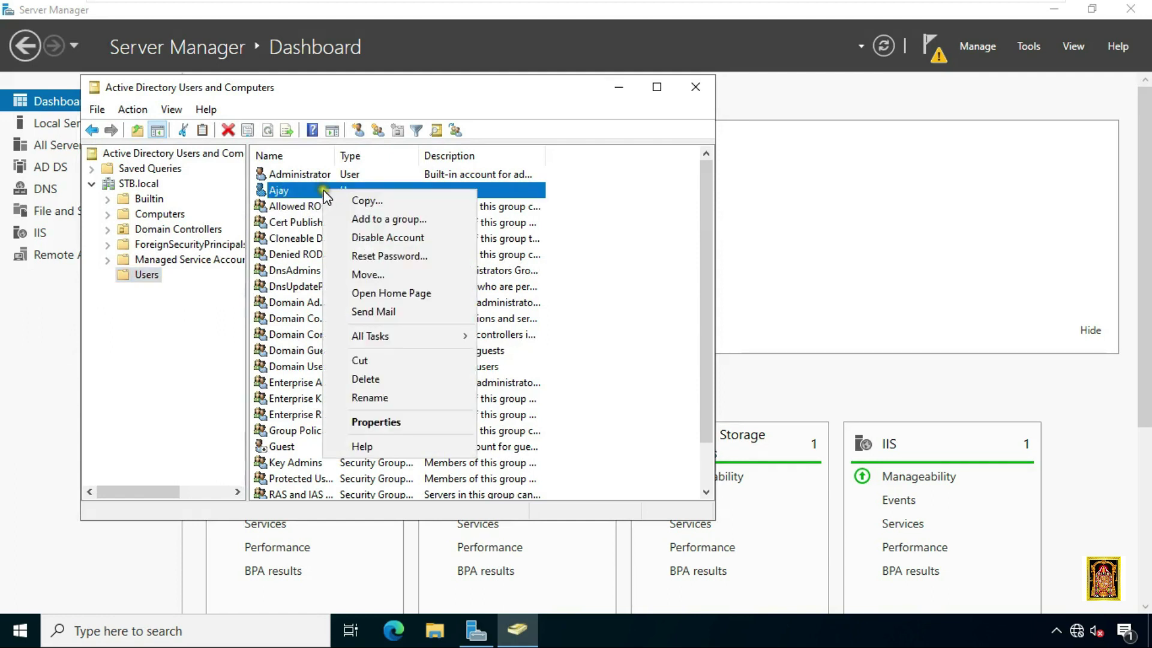
pyautogui.click(389, 423)
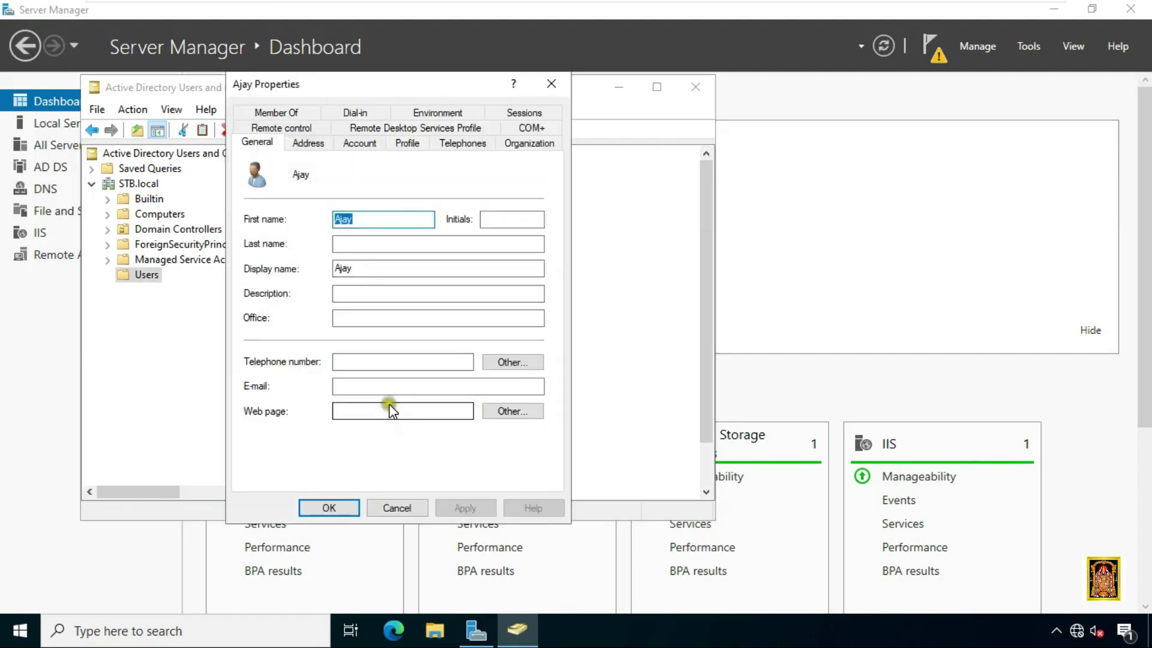
pyautogui.click(363, 112)
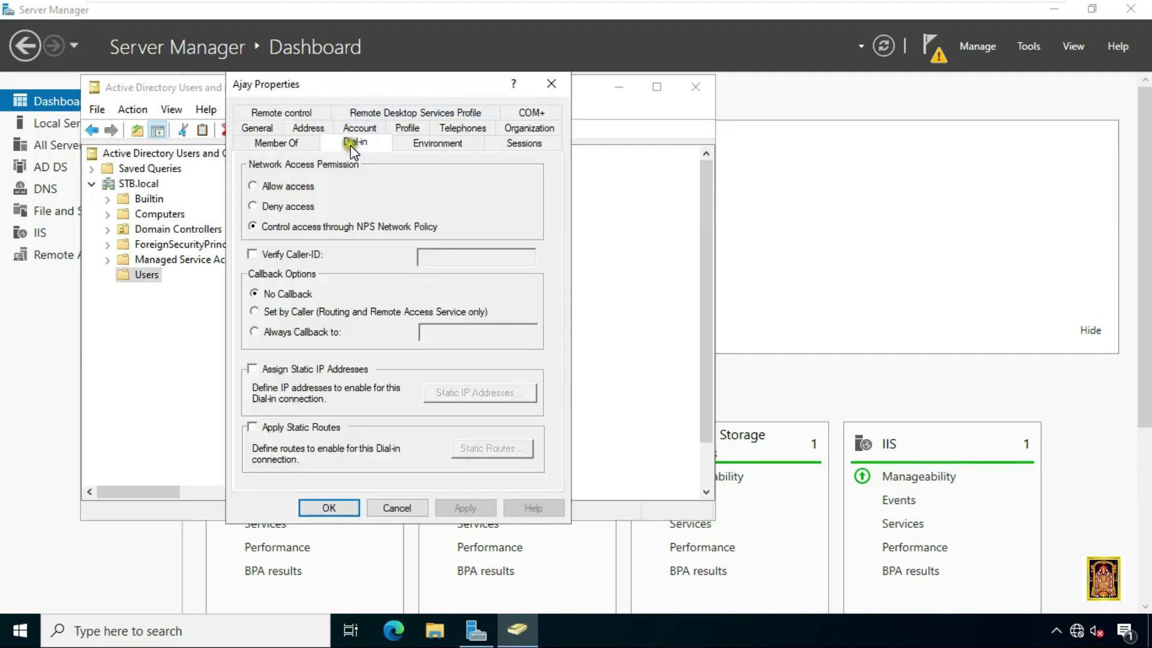
pyautogui.click(282, 187)
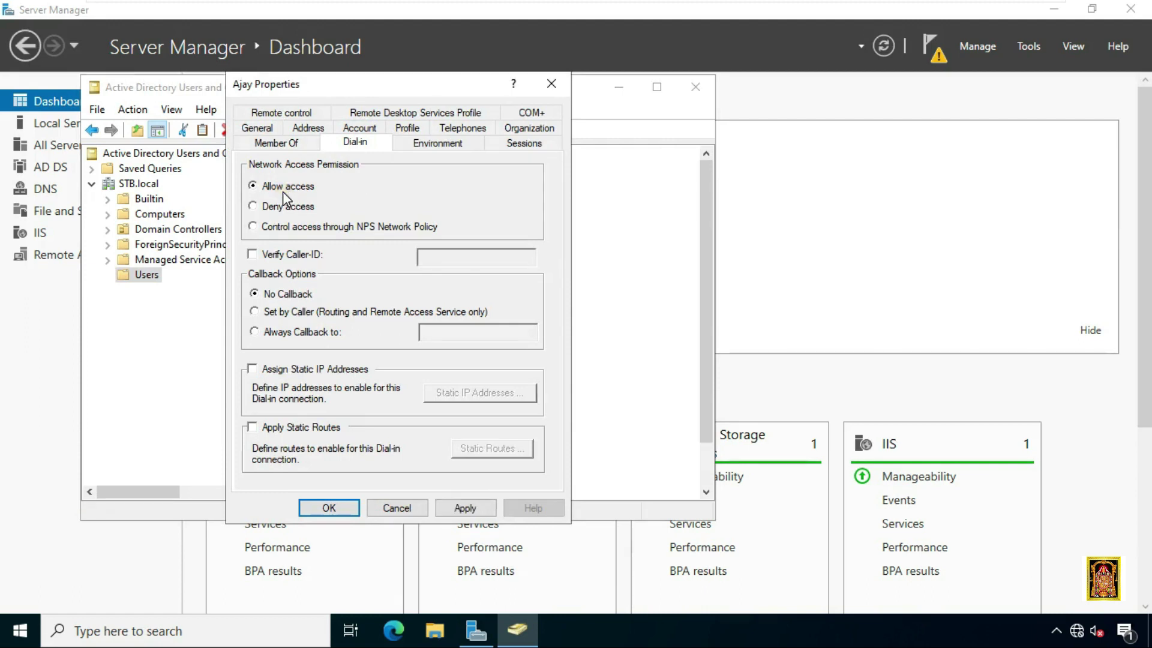
pyautogui.click(464, 507)
pyautogui.click(312, 507)
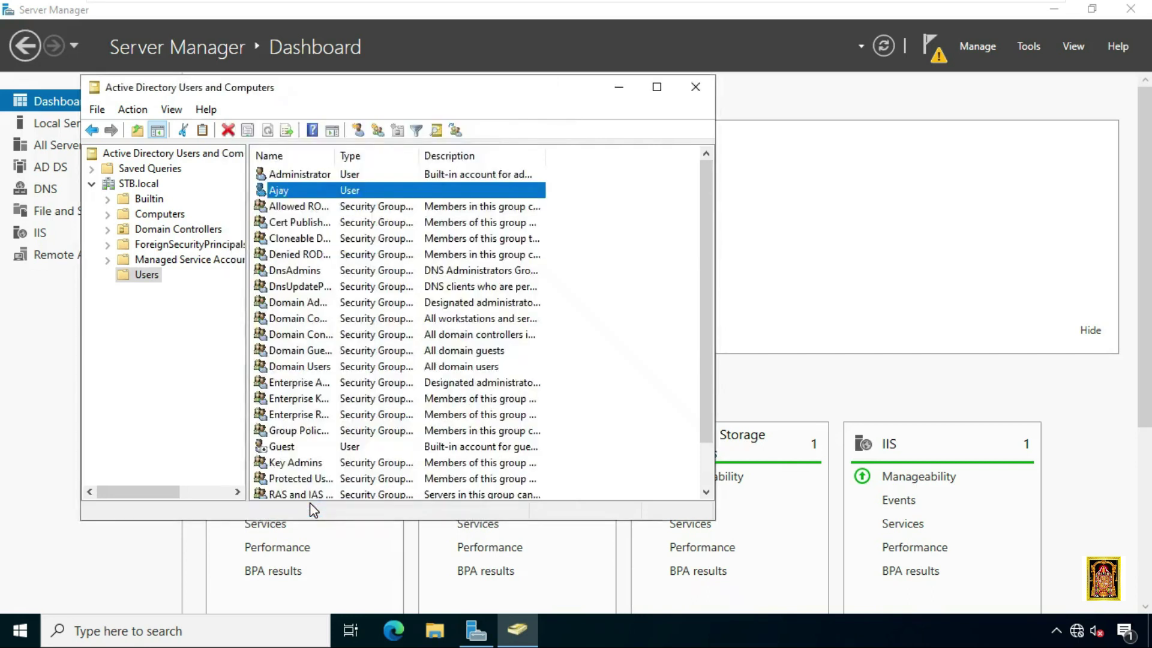
pyautogui.click(696, 93)
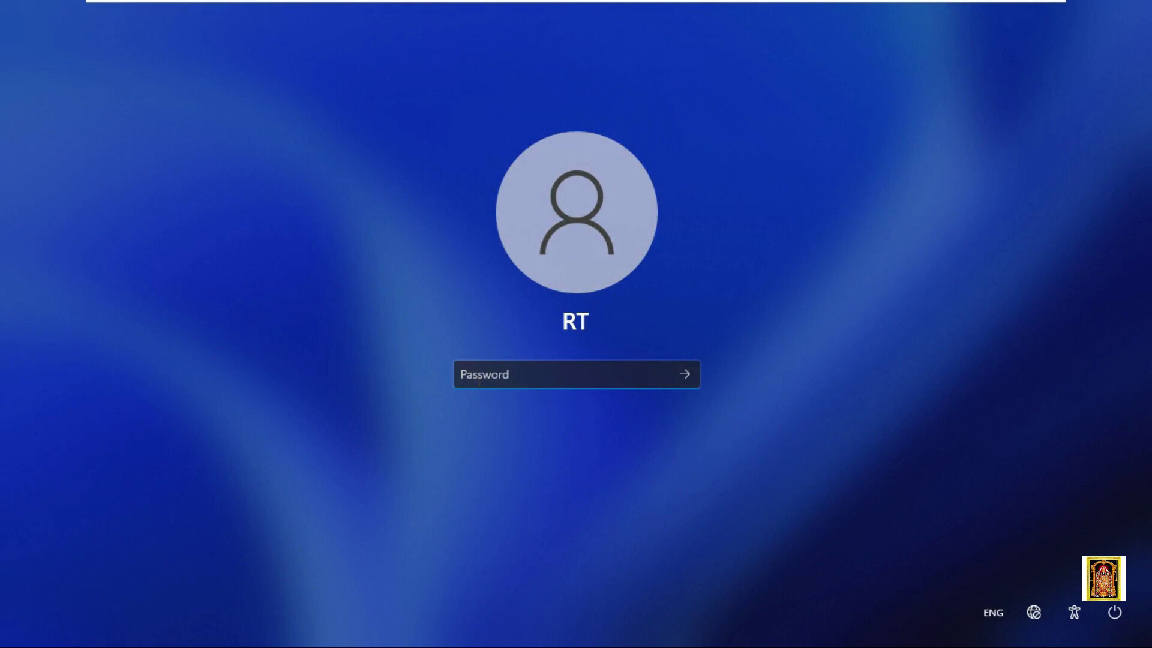
# - Enter the account password on the Windows 11 lock screen to sign in
pyautogui.write('•••••••')
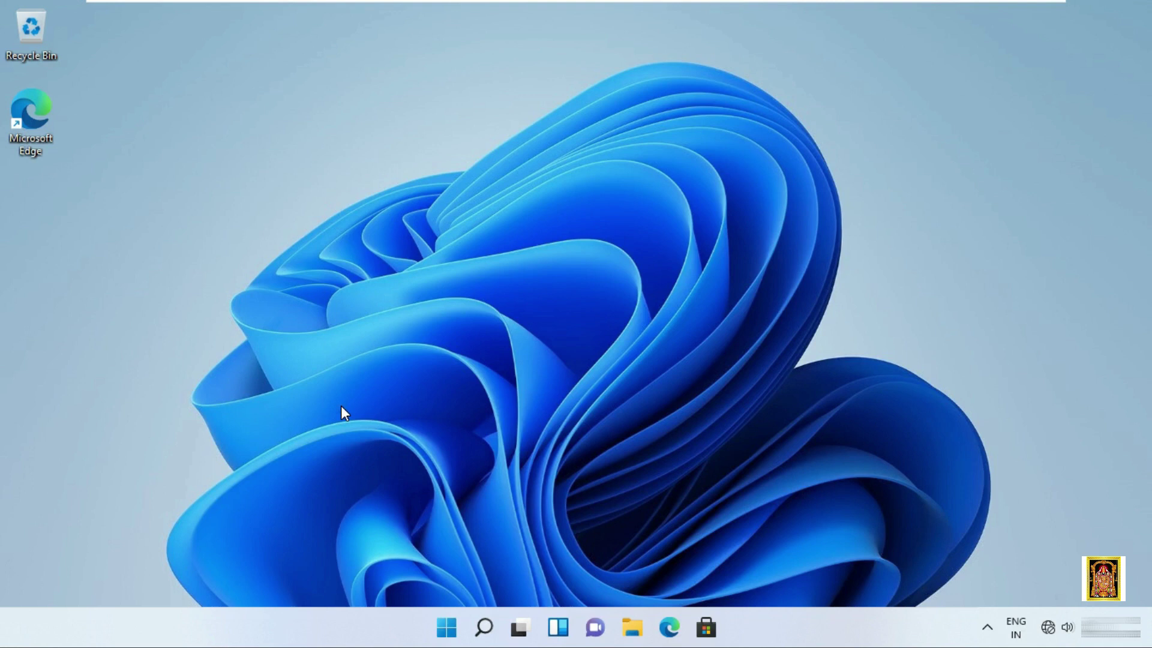
pyautogui.press('super+r')
pyautogui.write('cmd')
pyautogui.press('Return')
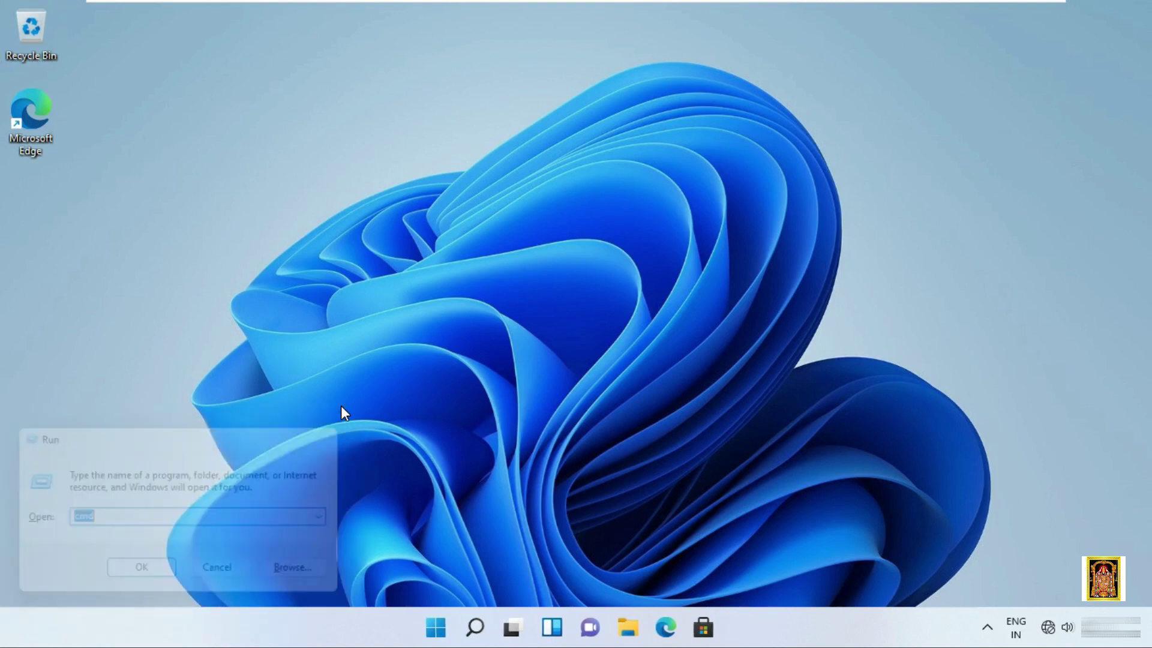
pyautogui.write('ping 172')
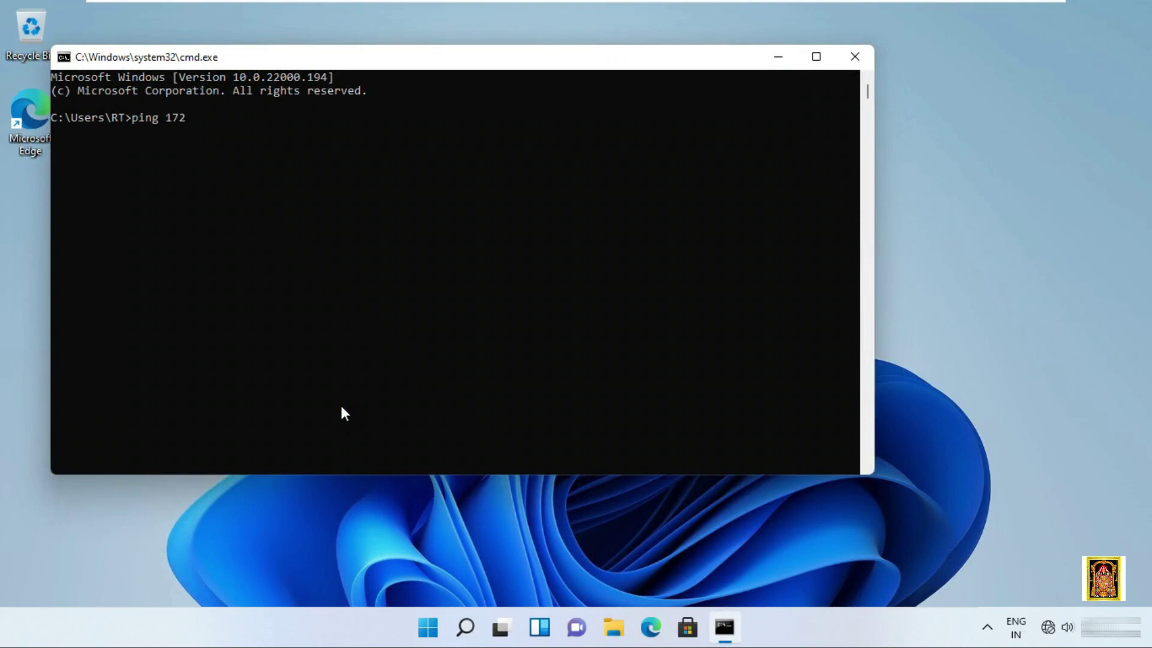
pyautogui.write('.16')
pyautogui.press('BackSpace')
pyautogui.press('BackSpace')
pyautogui.press('BackSpace')
pyautogui.press('BackSpace')
pyautogui.press('BackSpace')
pyautogui.press('BackSpace')
pyautogui.press('BackSpace')
pyautogui.write('172.16')
pyautogui.press('Return')
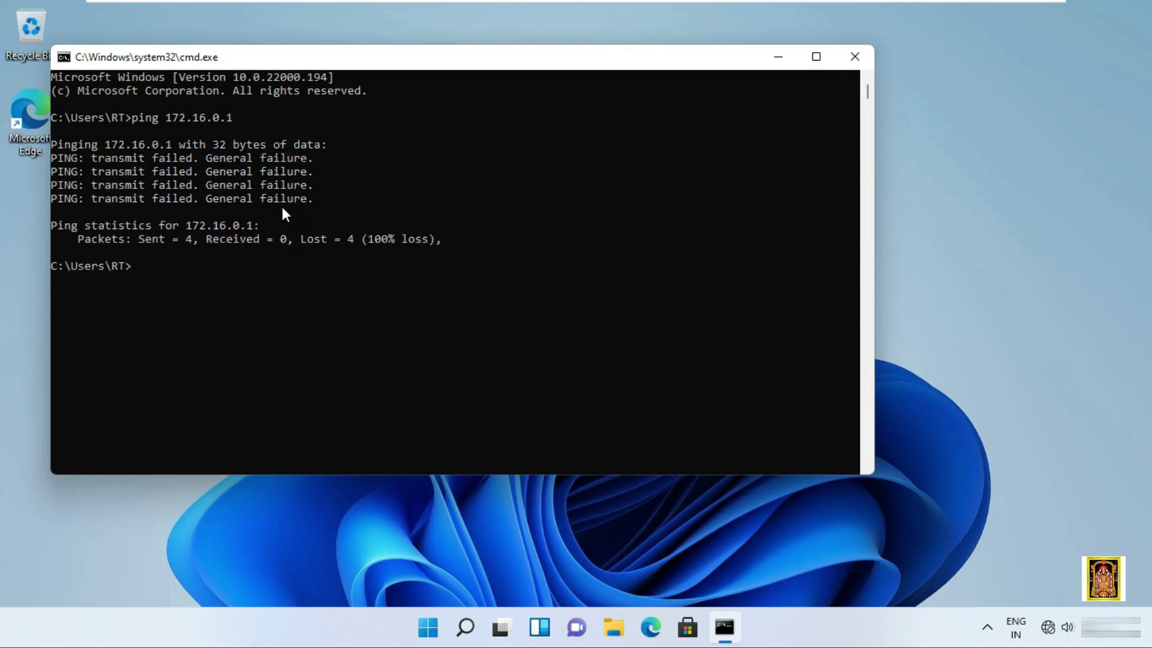
pyautogui.click(862, 56)
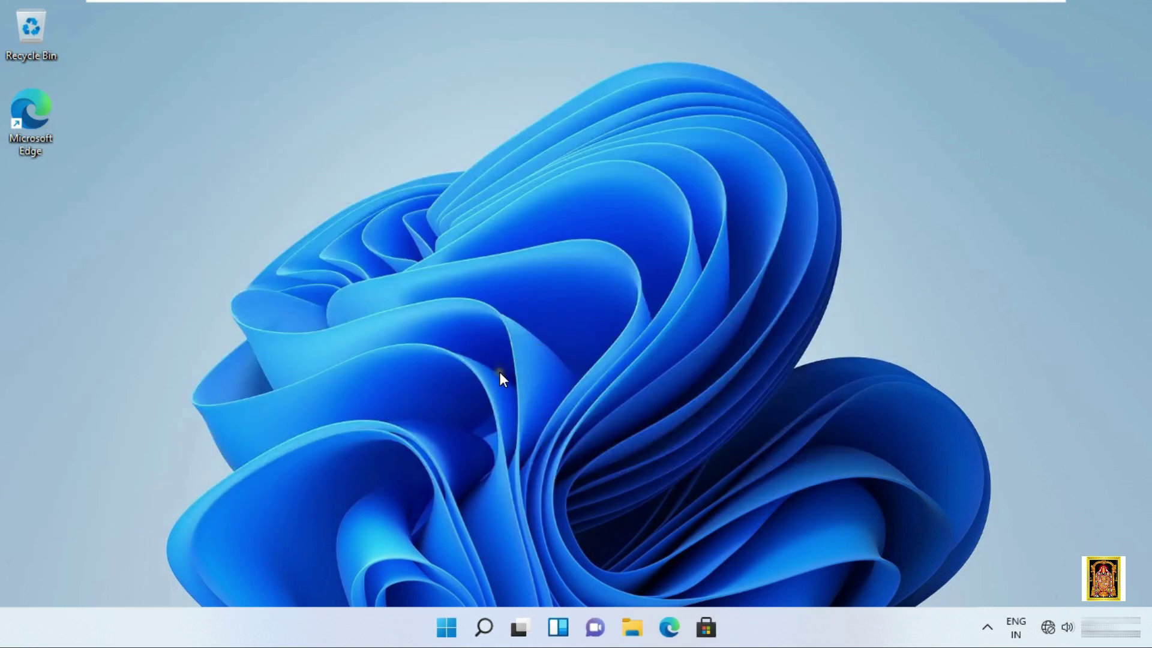
# - Run ncpa.cpl from the Win+X Run box to open Network Connections
pyautogui.rightClick(448, 626)
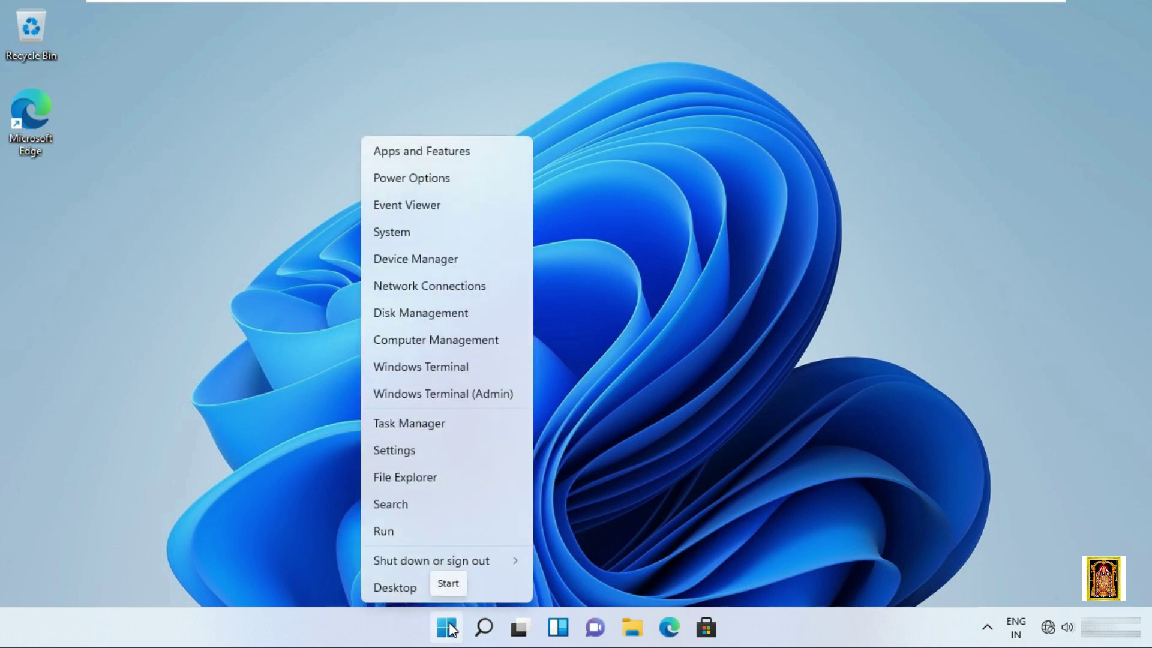
pyautogui.click(409, 533)
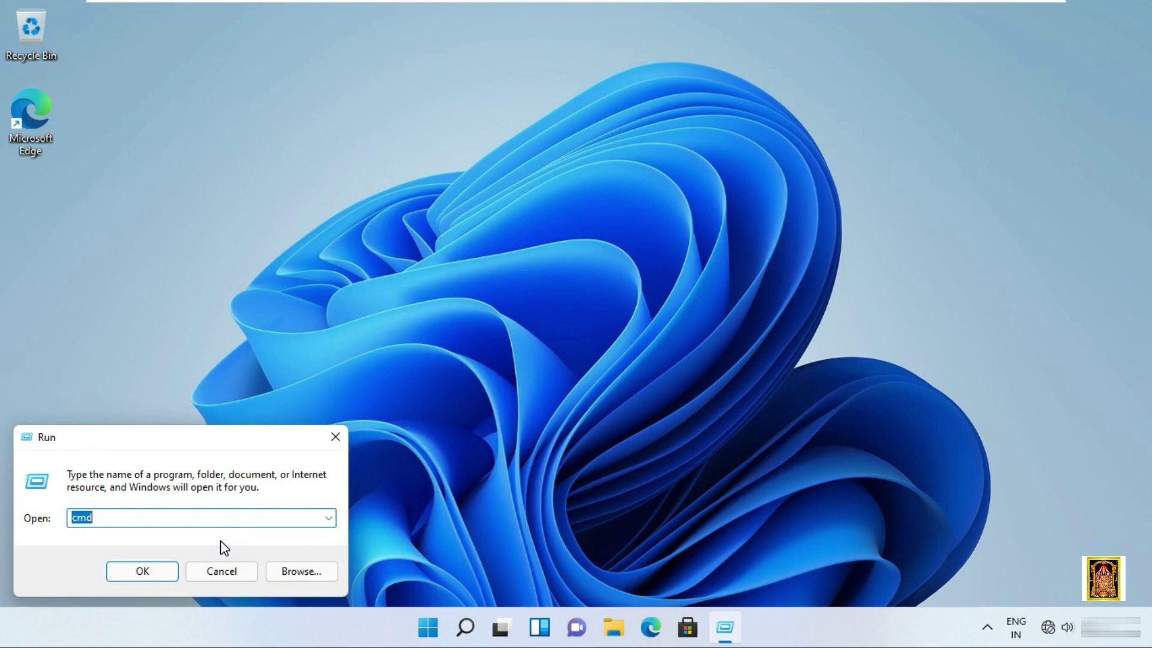
pyautogui.write('nc')
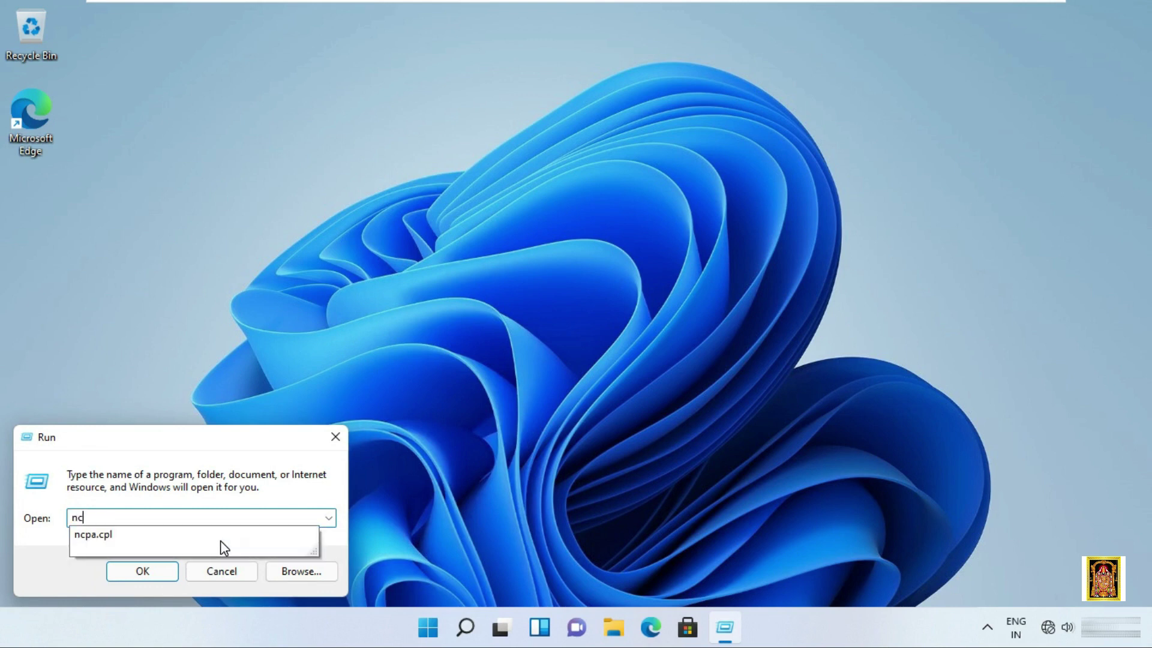
pyautogui.write('pa.cpl')
pyautogui.press('Return')
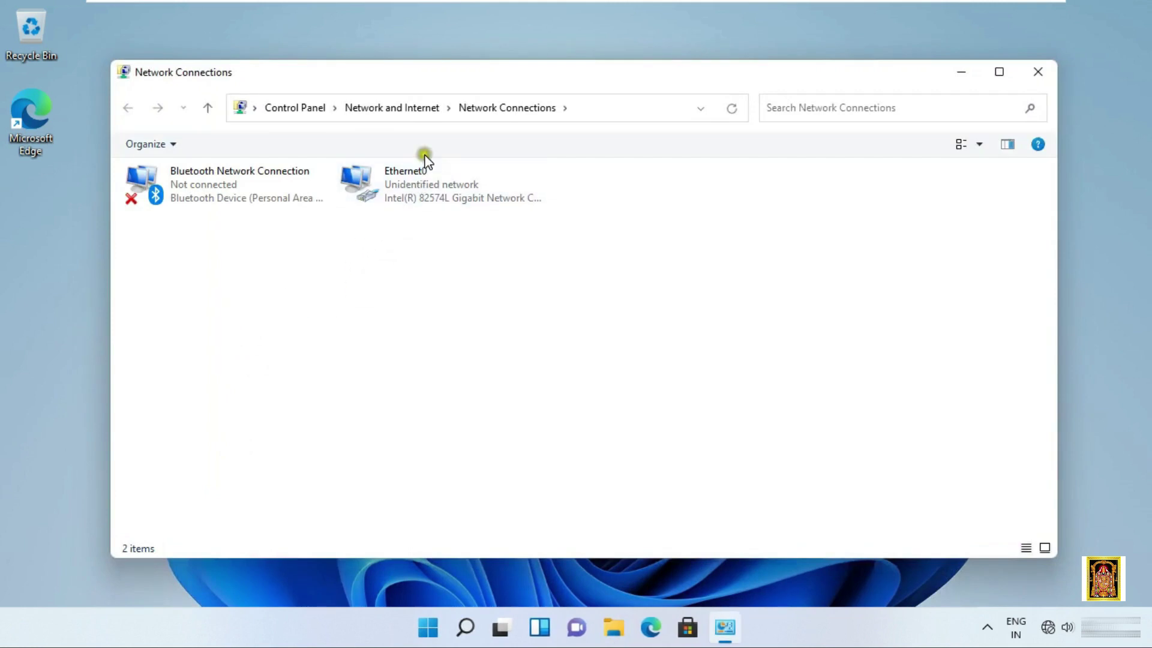
# - Go from Network and Internet to the Network and Sharing Center and start Set up a new connection or network
pyautogui.click(384, 110)
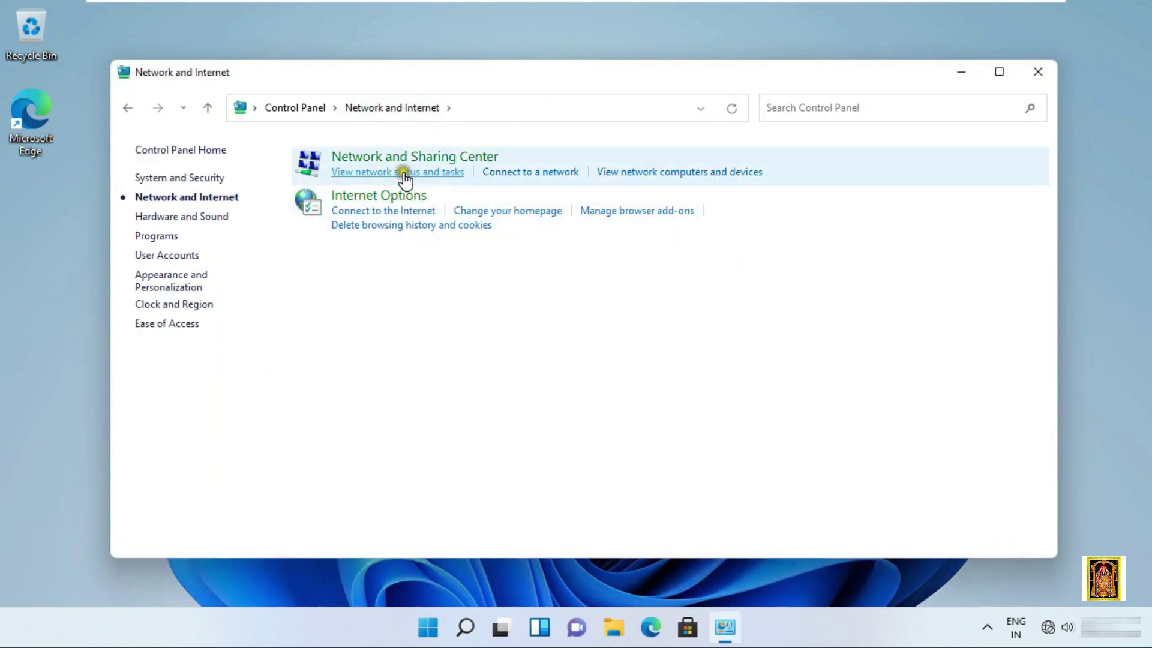
pyautogui.click(374, 174)
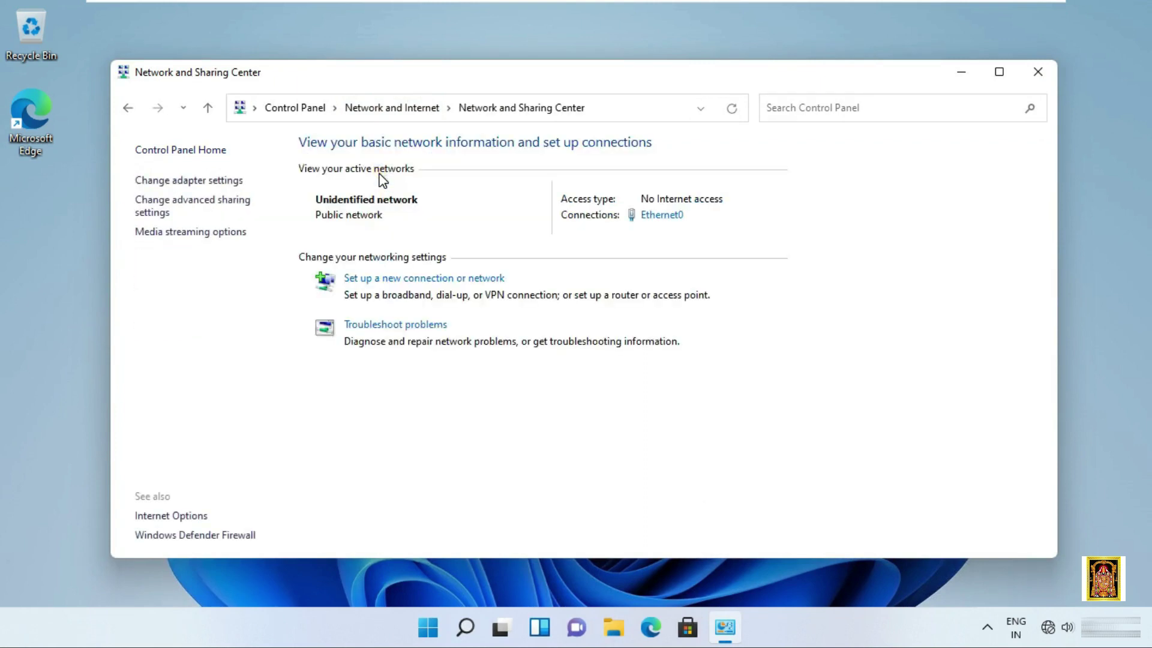
pyautogui.click(374, 280)
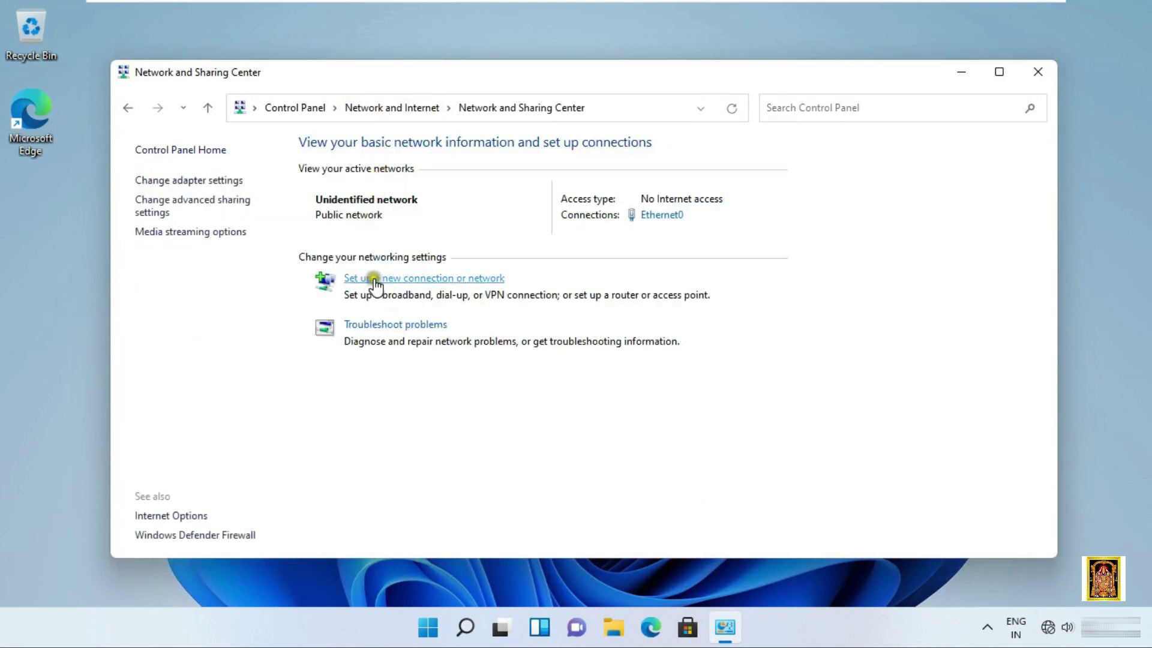
pyautogui.click(478, 283)
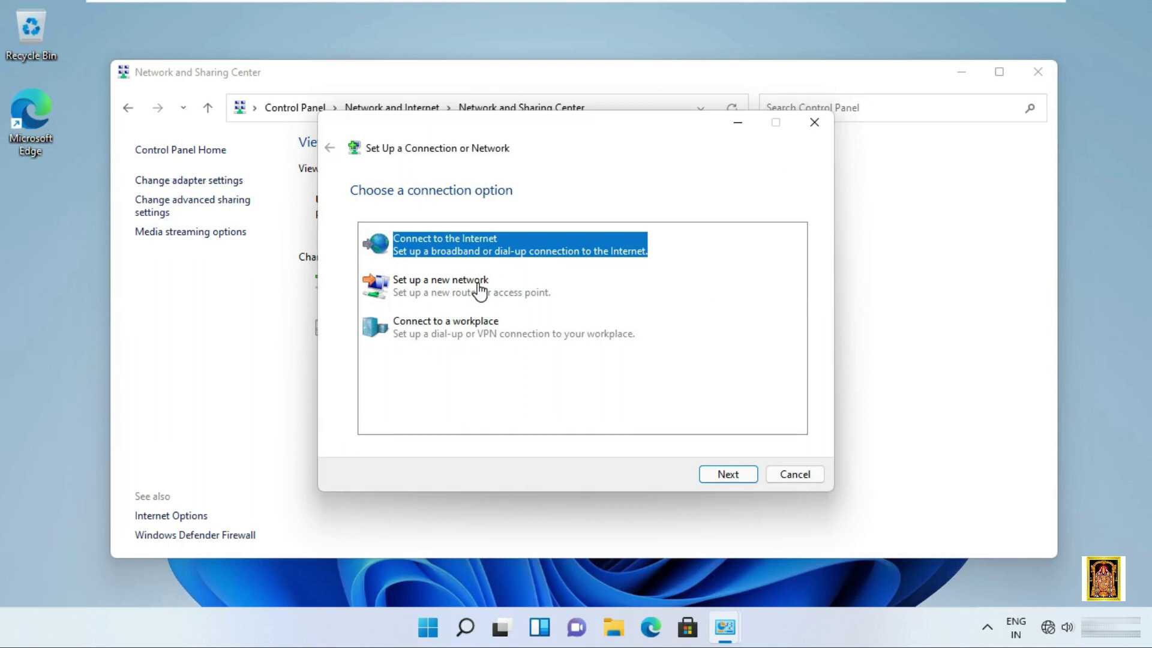
# - Choose Connect to a workplace using a VPN over the internet, deferring internet connection setup
pyautogui.click(424, 334)
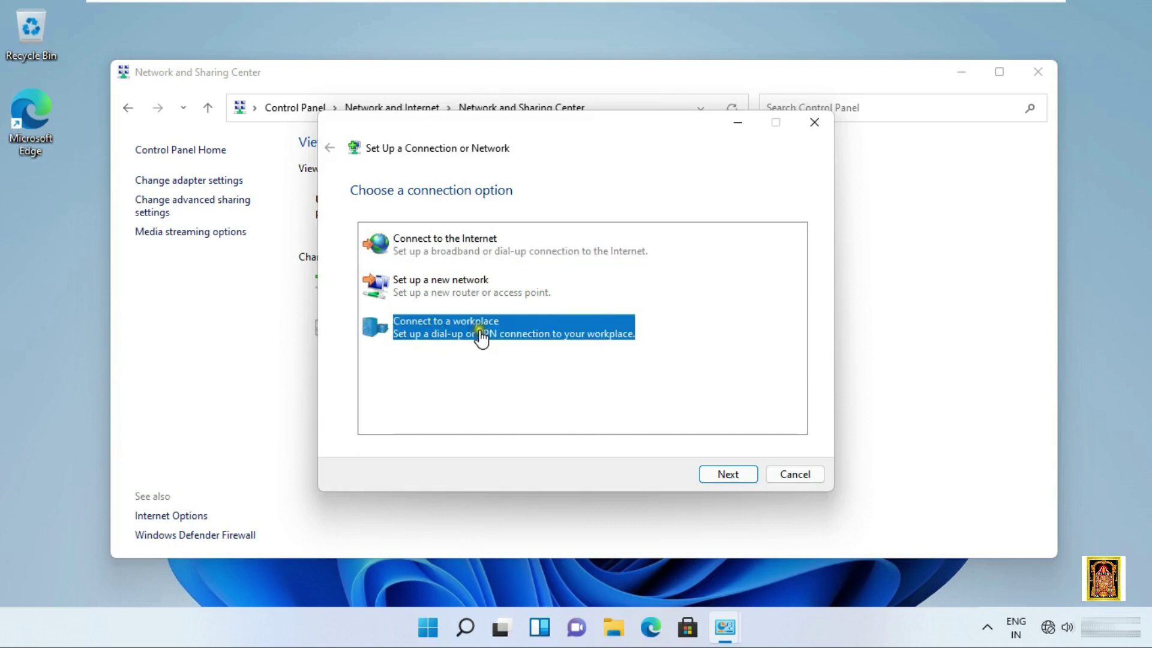
pyautogui.click(719, 480)
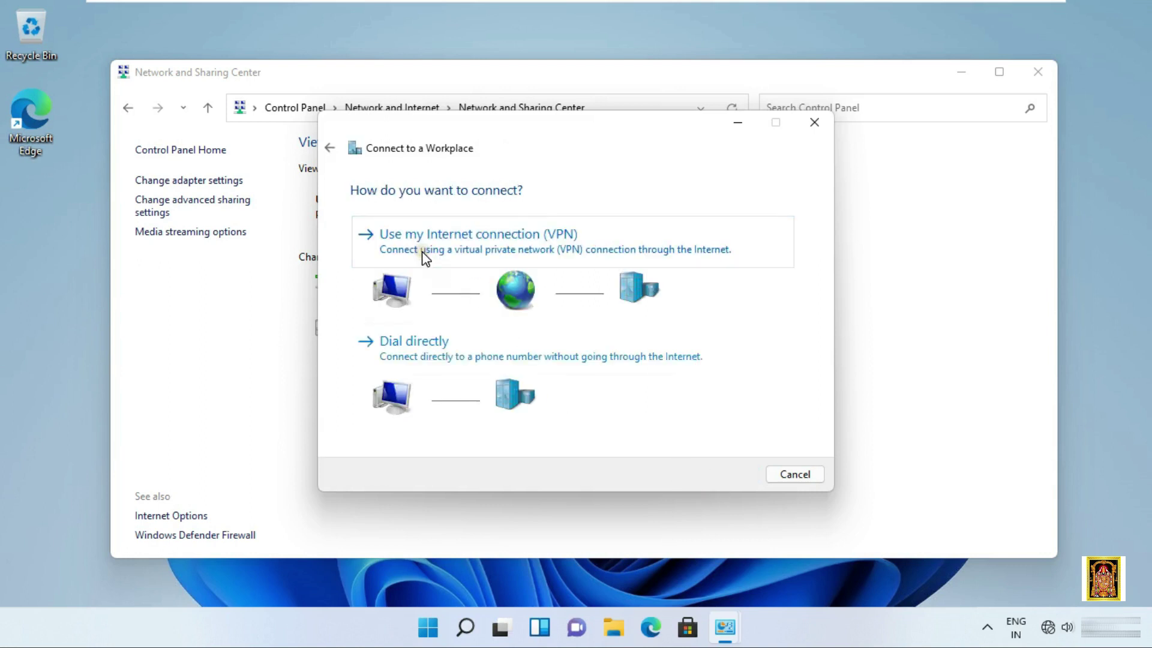
pyautogui.click(561, 250)
pyautogui.click(564, 258)
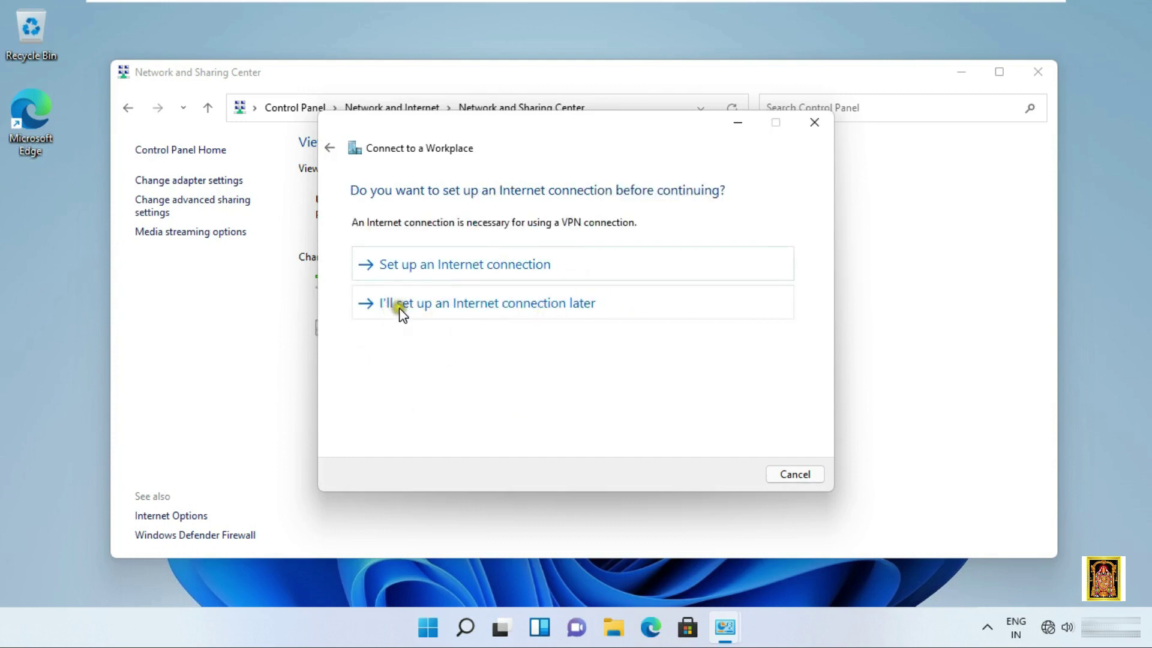
pyautogui.click(453, 304)
pyautogui.click(499, 313)
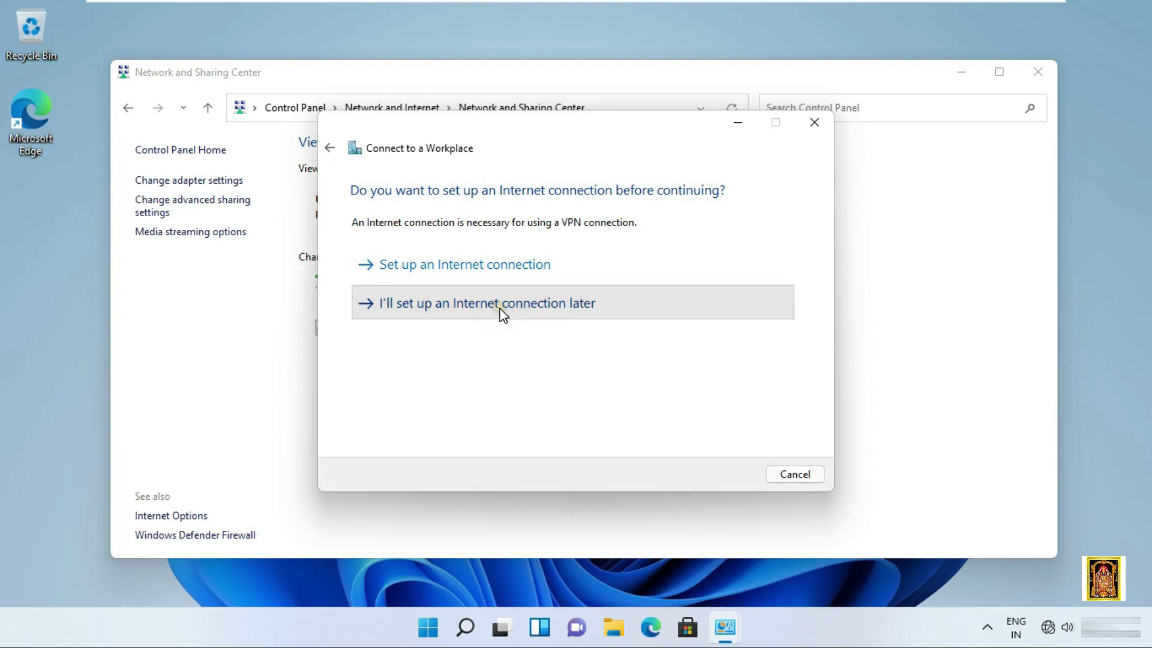
# - Enter server address 10.0.0.1, name the connection STB Server, and create it
pyautogui.click(509, 256)
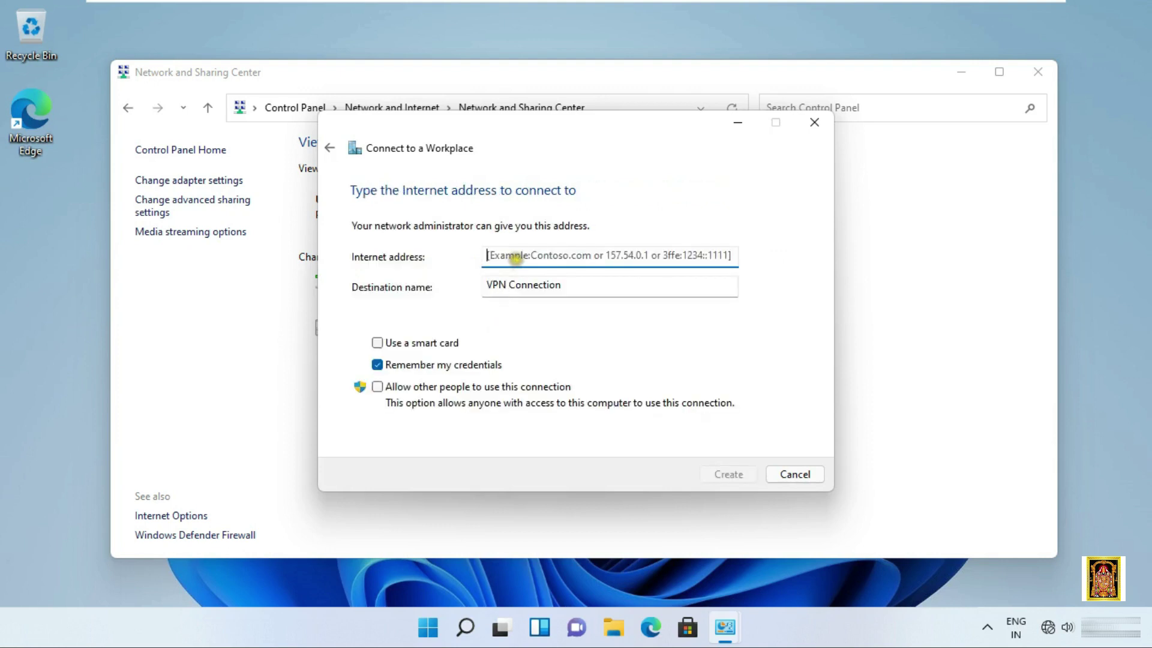
pyautogui.click(464, 266)
pyautogui.write('10.0.0.1')
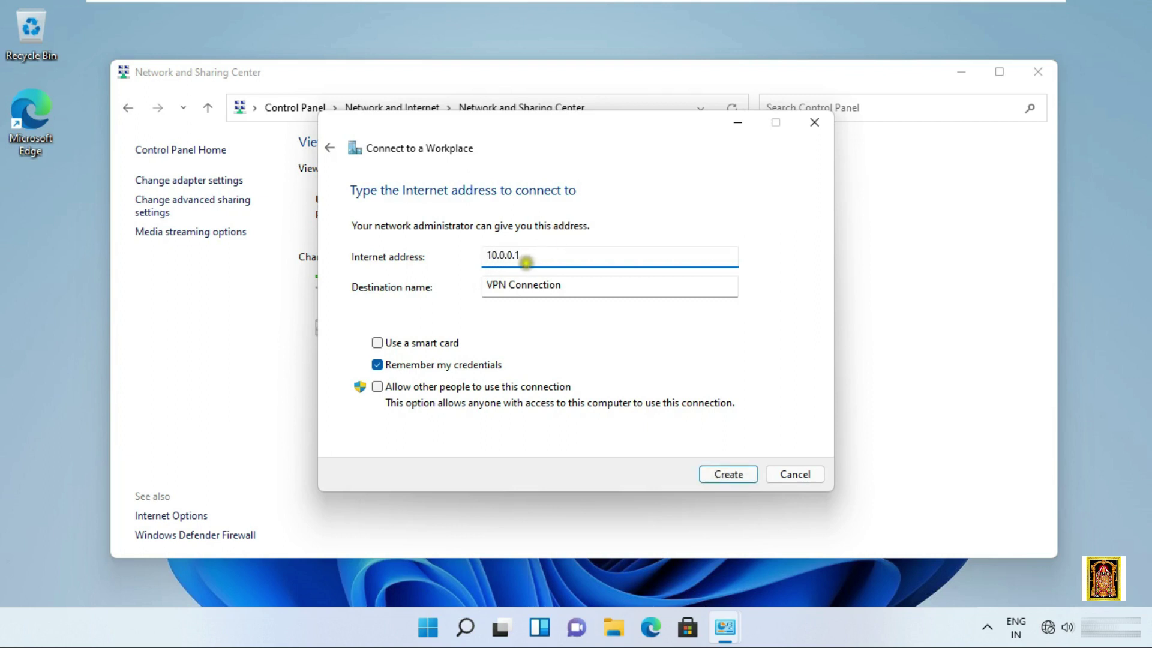
pyautogui.moveTo(579, 280); pyautogui.dragTo(463, 304)
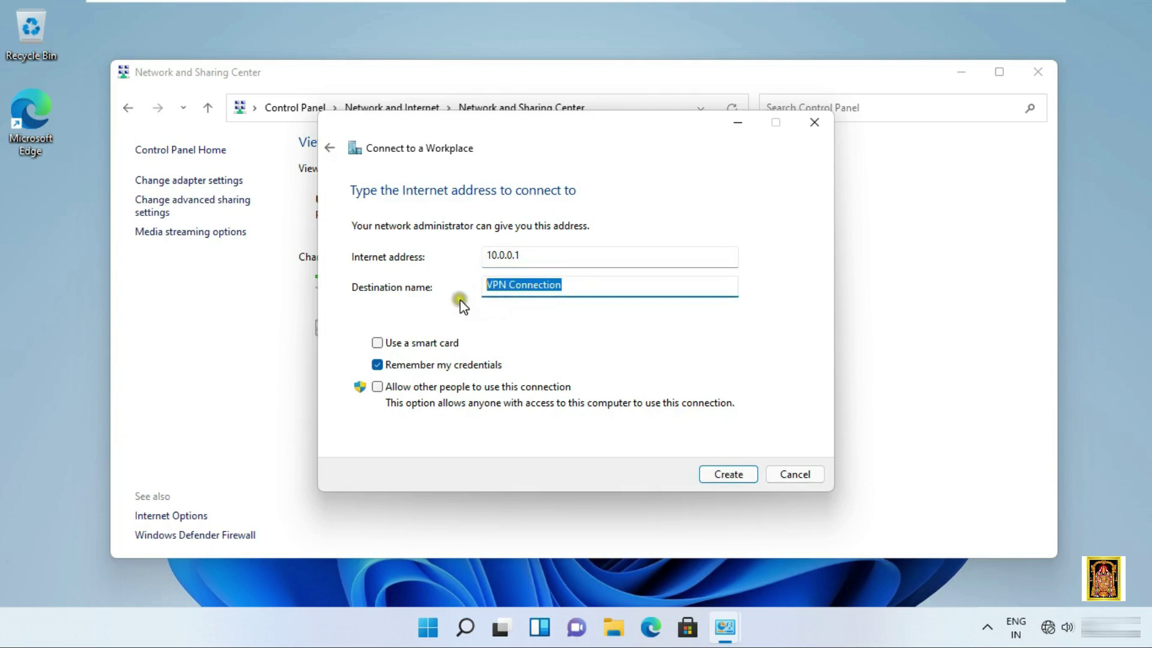
pyautogui.write('STB Server')
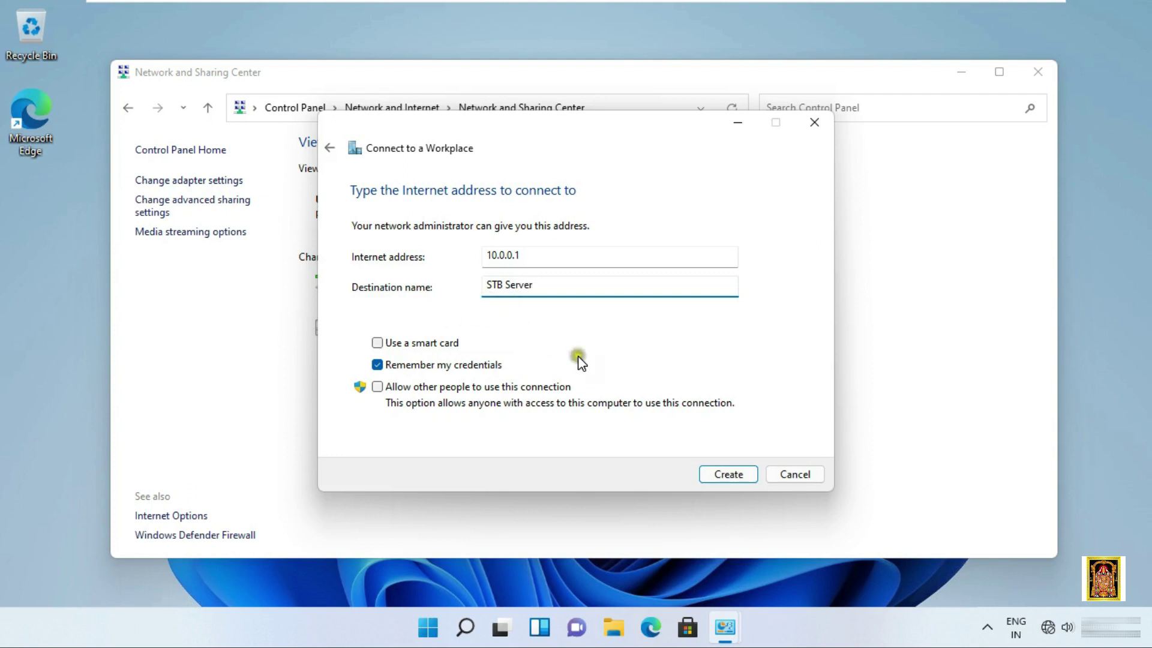
pyautogui.click(731, 475)
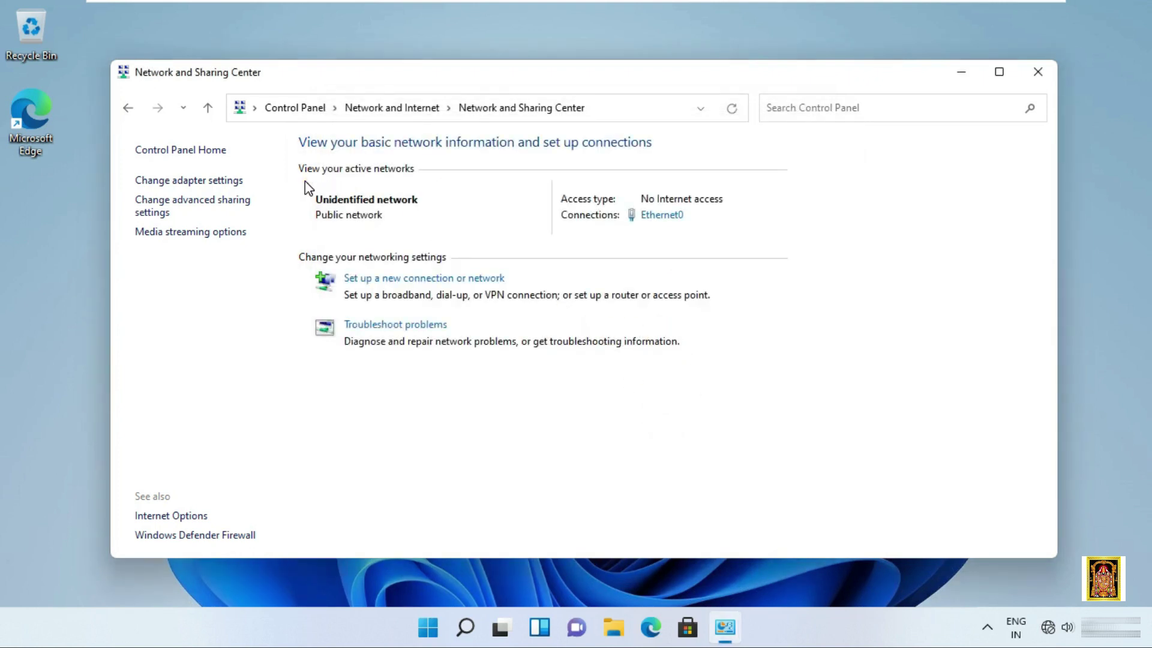
# - Create a desktop shortcut for the STB Server connection in Network Connections, then close the window
pyautogui.click(164, 182)
pyautogui.click(648, 196)
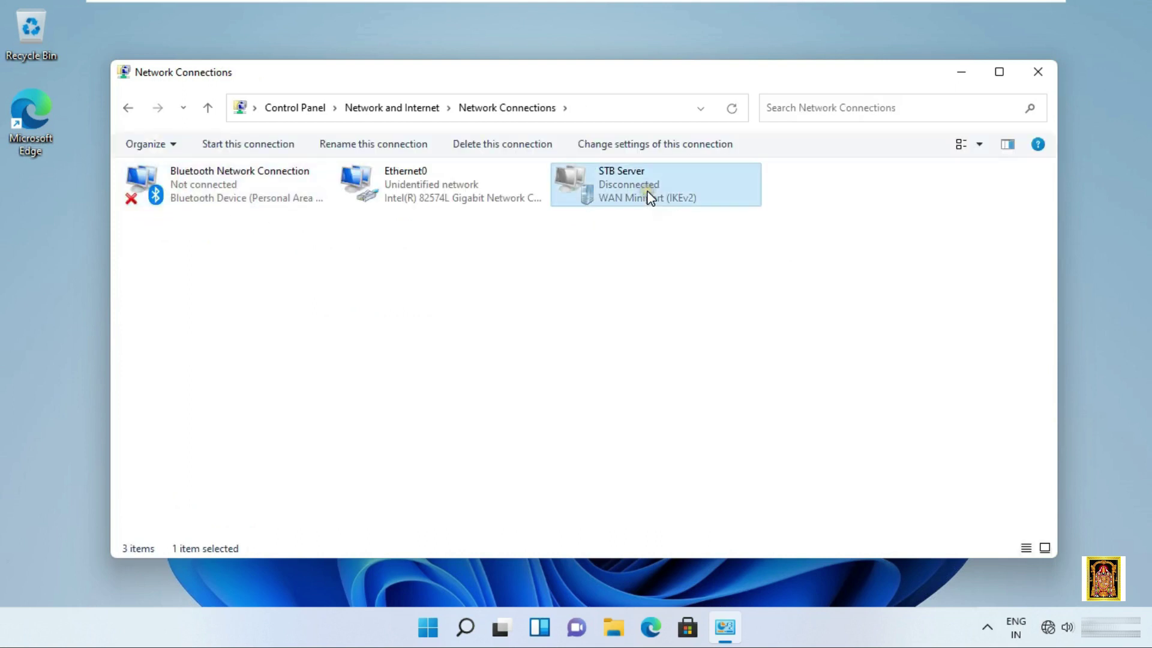
pyautogui.rightClick(624, 197)
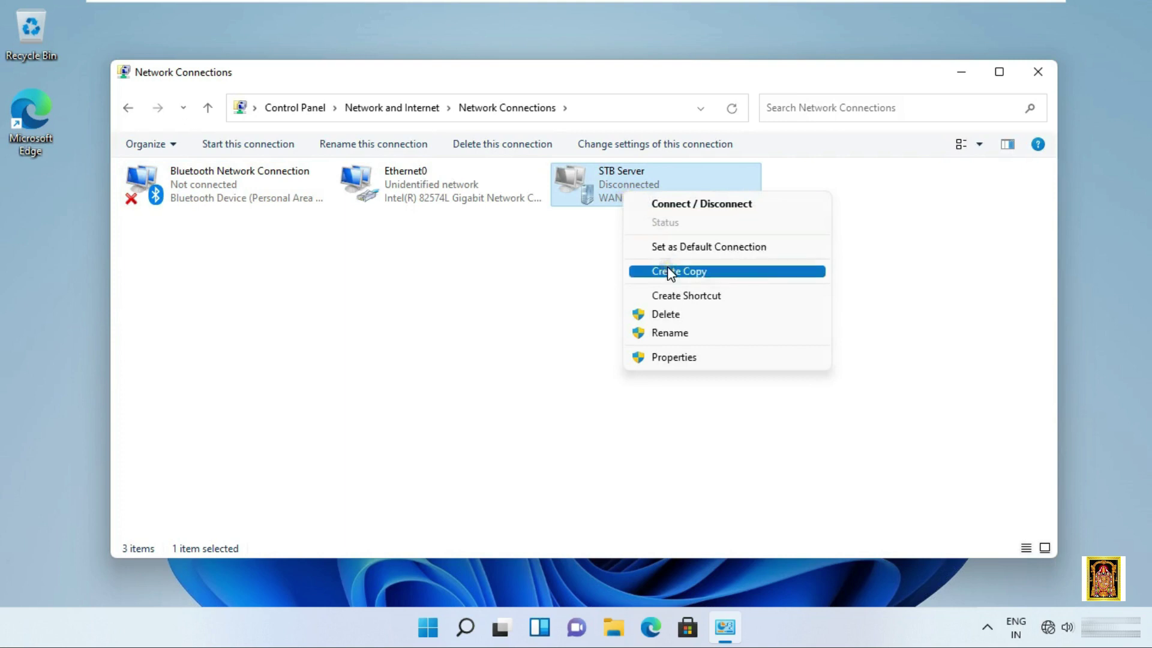
pyautogui.click(670, 296)
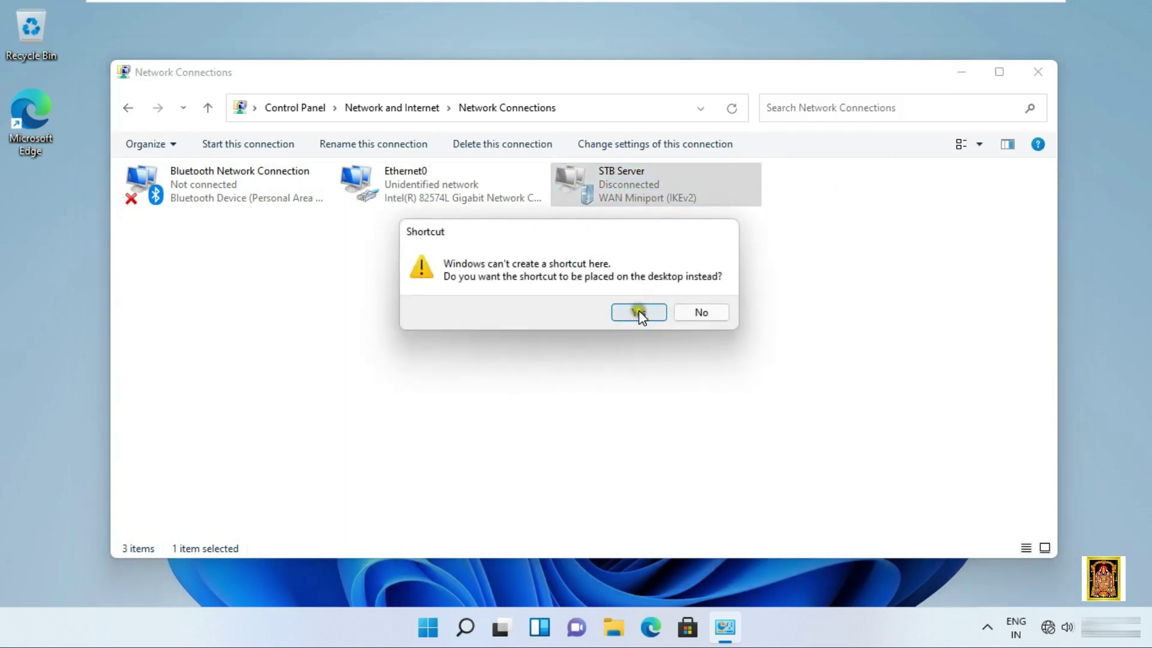
pyautogui.click(639, 312)
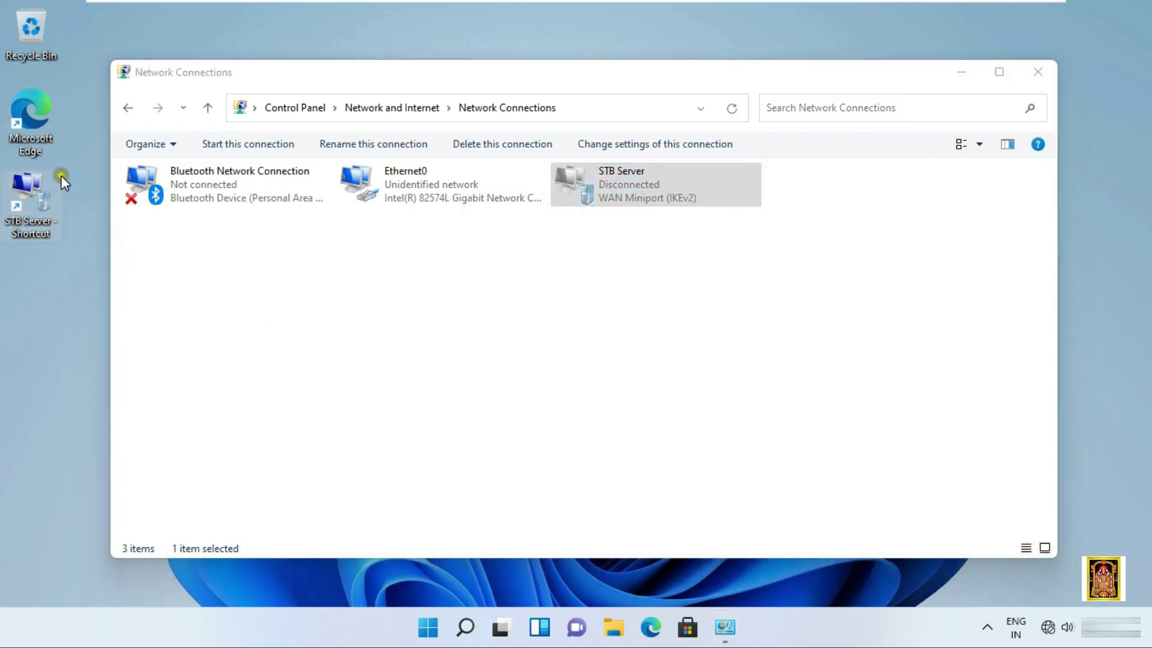
pyautogui.click(1040, 75)
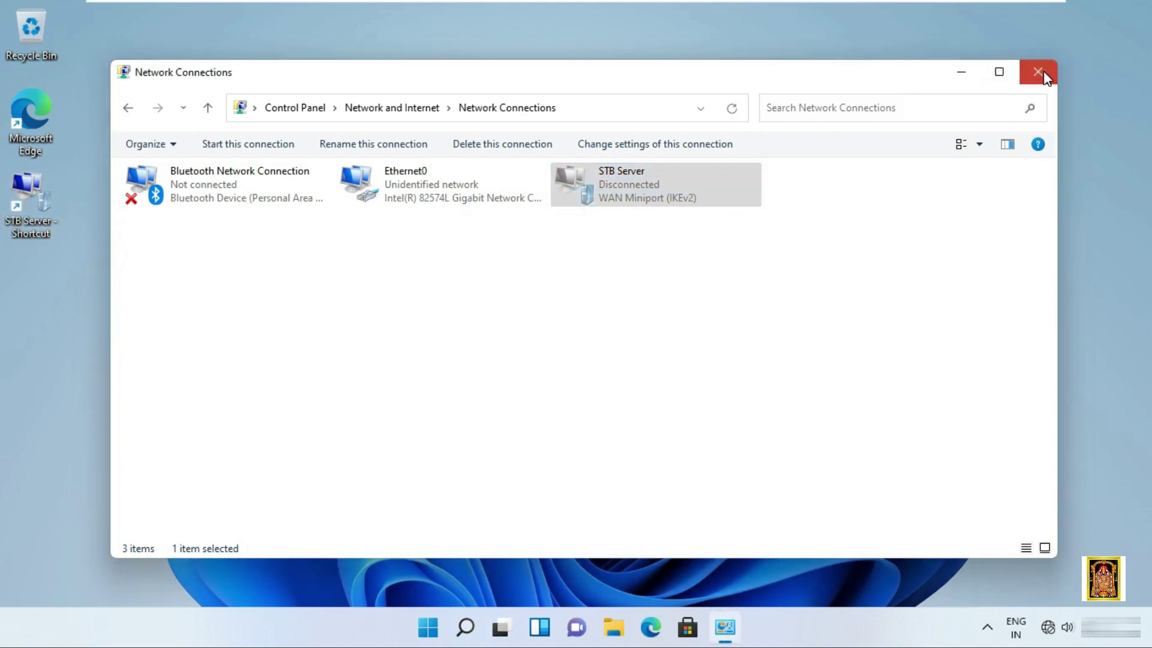
pyautogui.click(1043, 72)
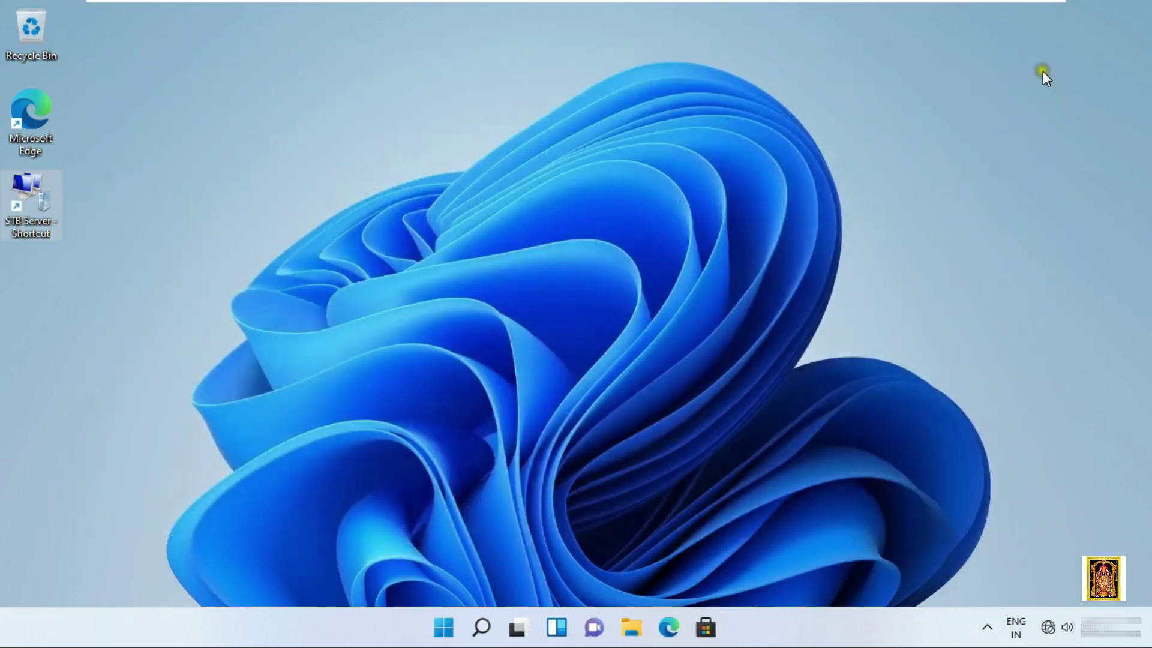
# - Rename the desktop shortcut to STB Server by removing the Shortcut suffix
pyautogui.rightClick(20, 230)
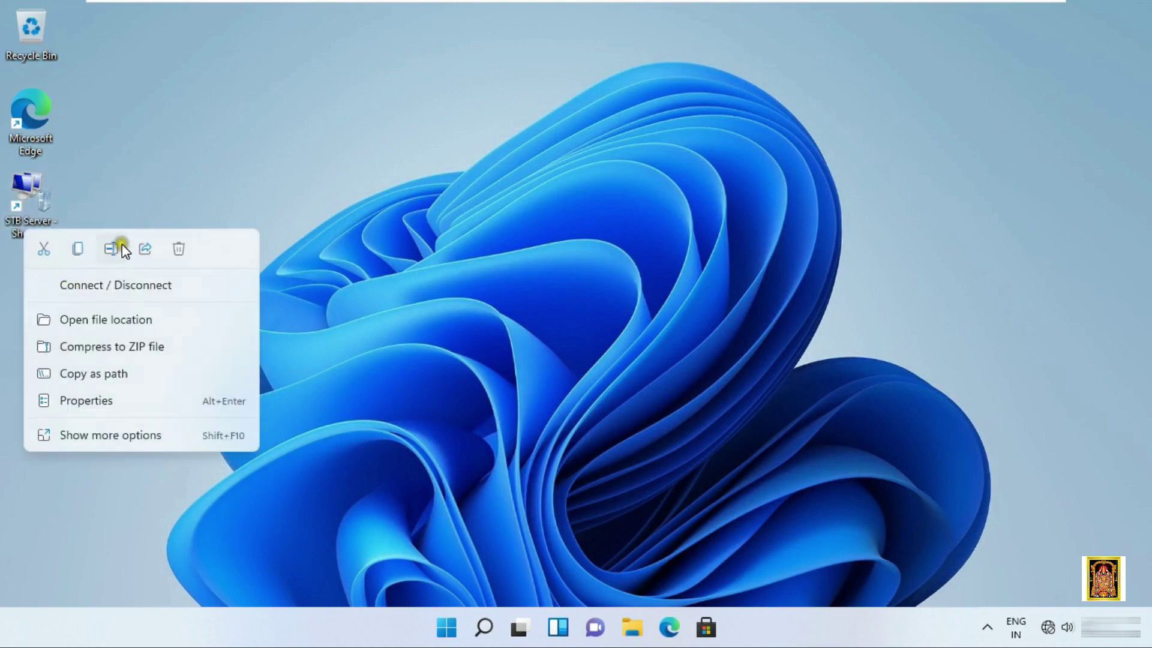
pyautogui.click(121, 243)
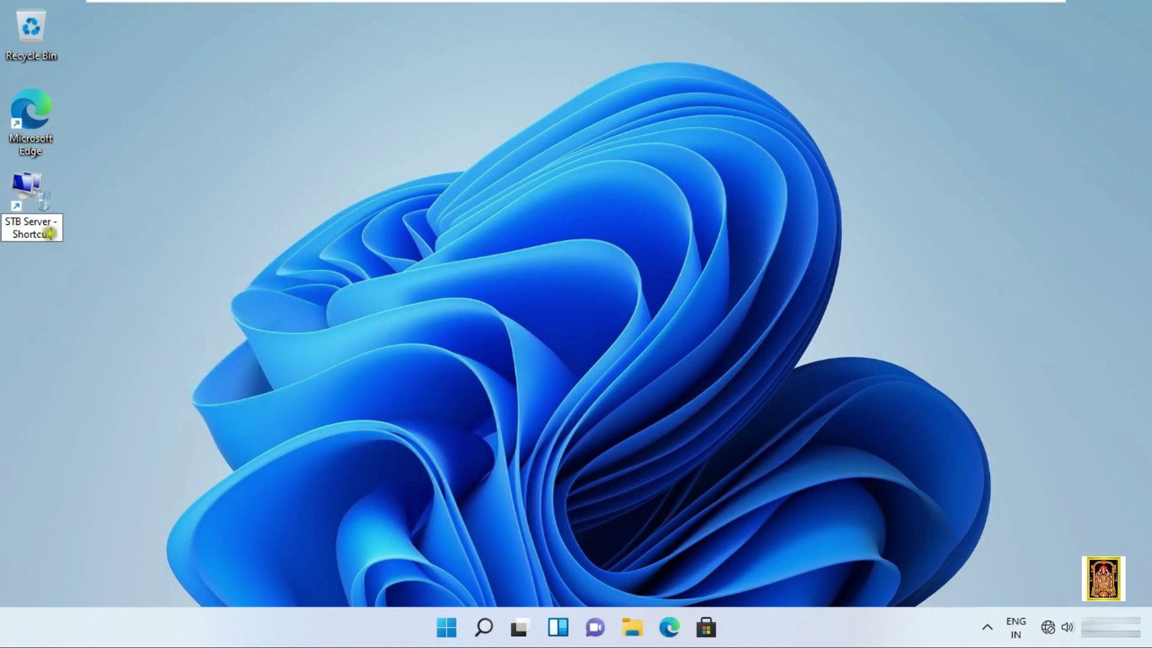
pyautogui.press('BackSpace')
pyautogui.press('BackSpace')
pyautogui.press('BackSpace')
pyautogui.press('BackSpace')
pyautogui.press('BackSpace')
pyautogui.press('BackSpace')
pyautogui.press('BackSpace')
pyautogui.press('BackSpace')
pyautogui.press('BackSpace')
pyautogui.press('BackSpace')
pyautogui.press('BackSpace')
pyautogui.press('Return')
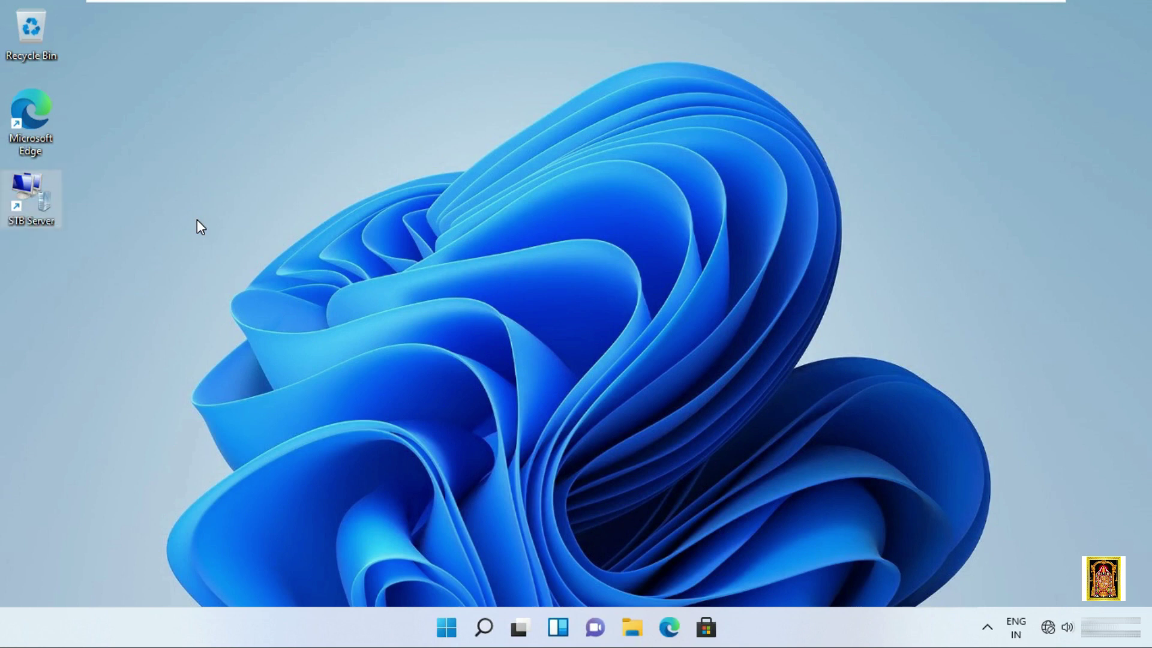
pyautogui.click(65, 248)
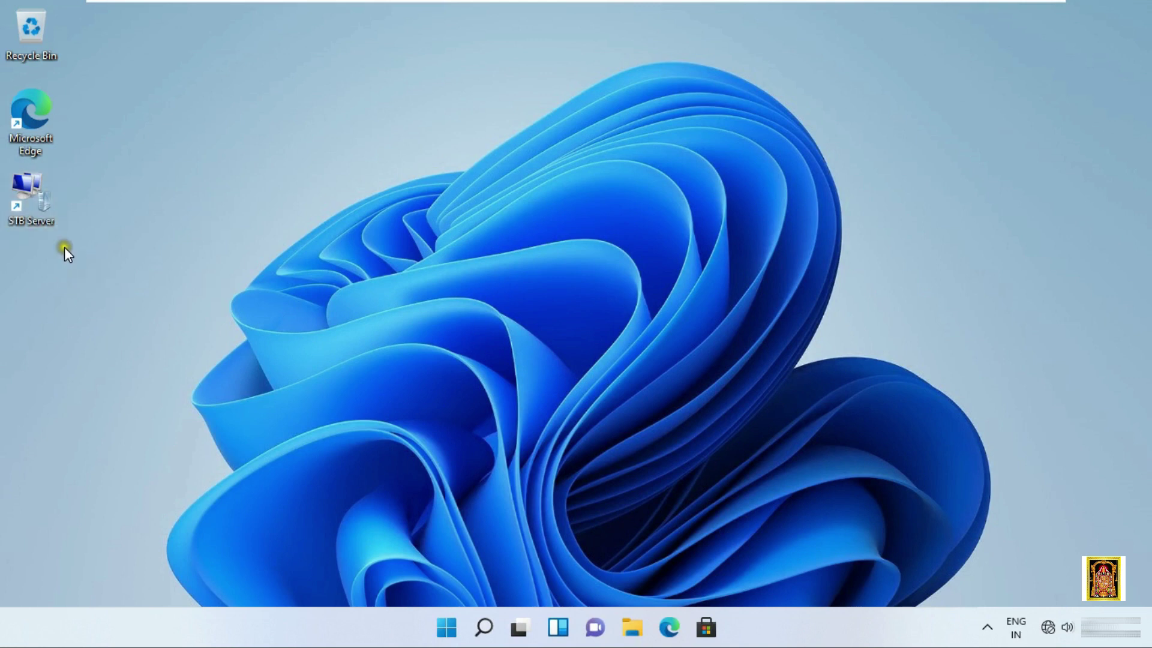
# - Start connecting to STB Server from its desktop shortcut and the VPN quick settings
pyautogui.rightClick(26, 198)
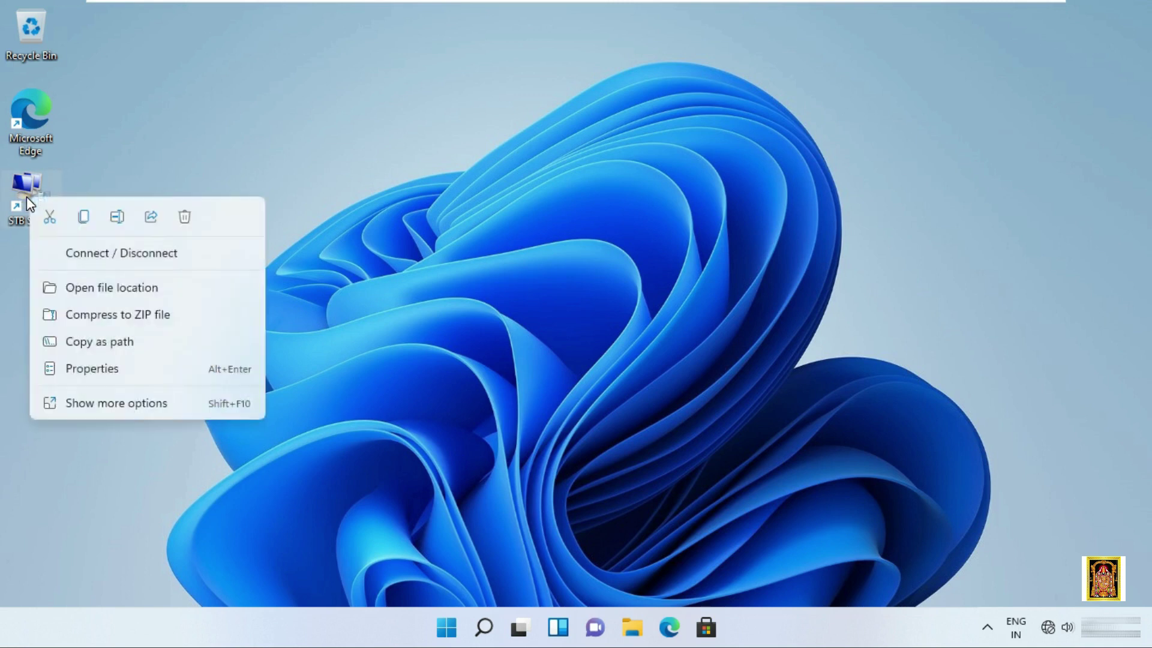
pyautogui.click(167, 257)
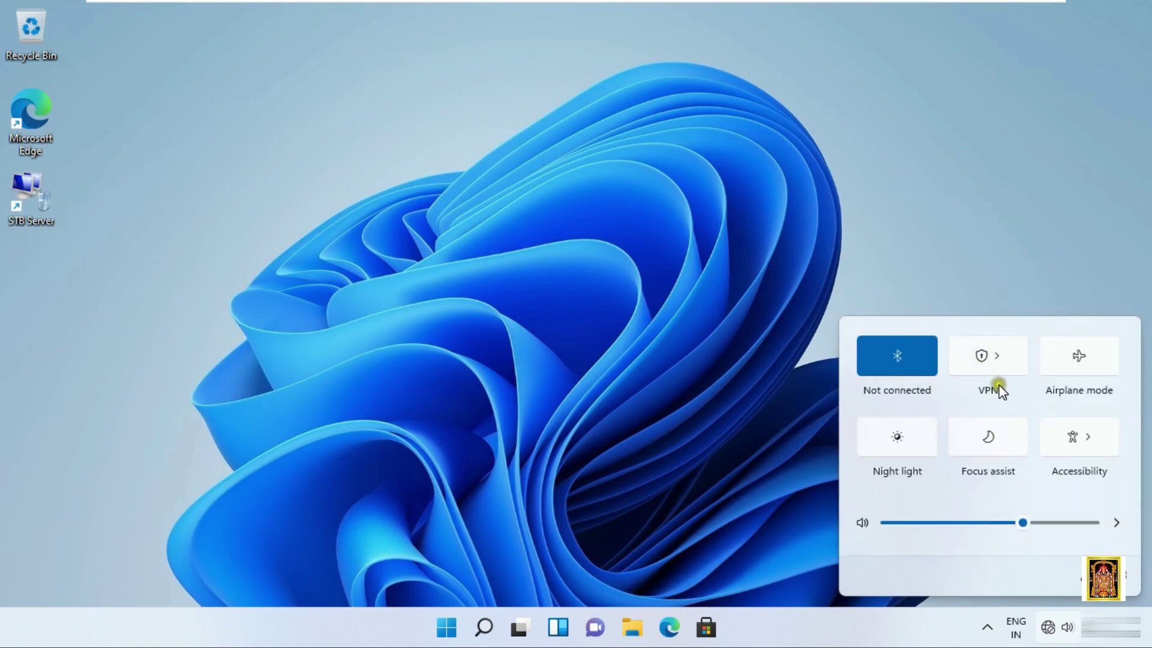
pyautogui.click(986, 355)
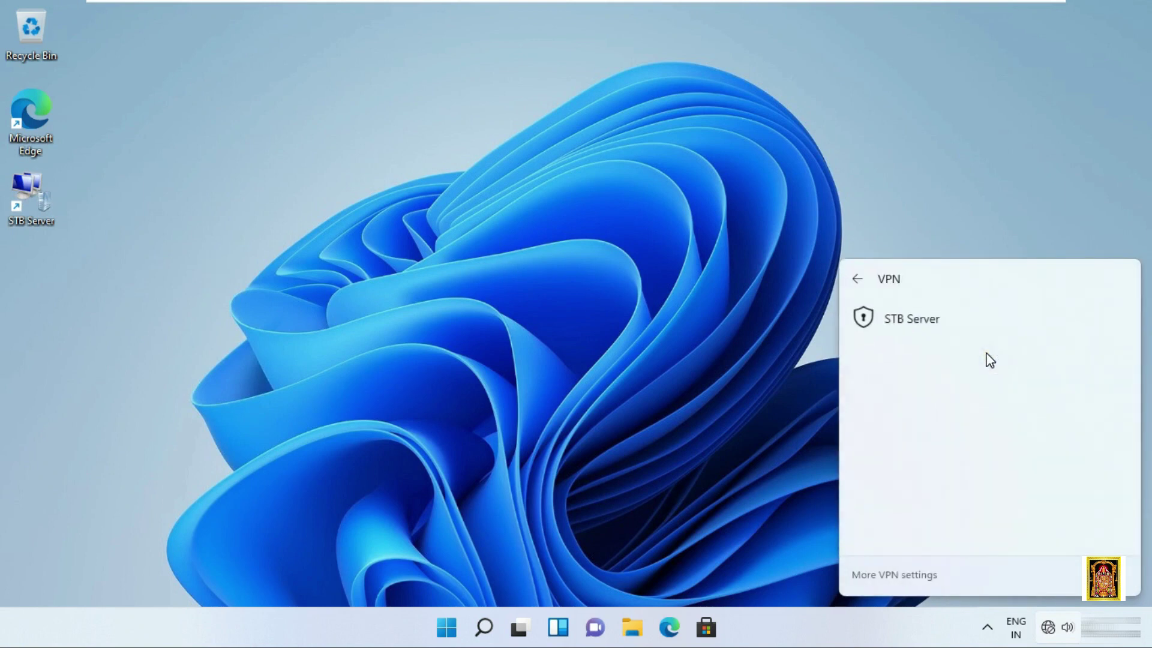
pyautogui.click(908, 321)
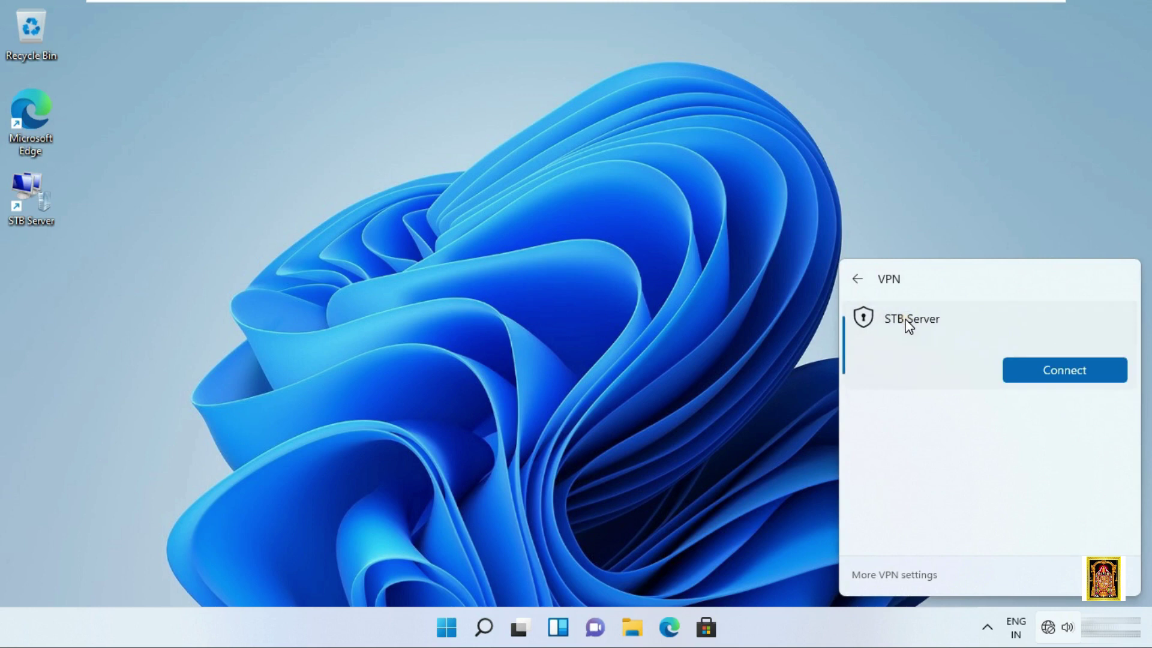
pyautogui.click(1065, 371)
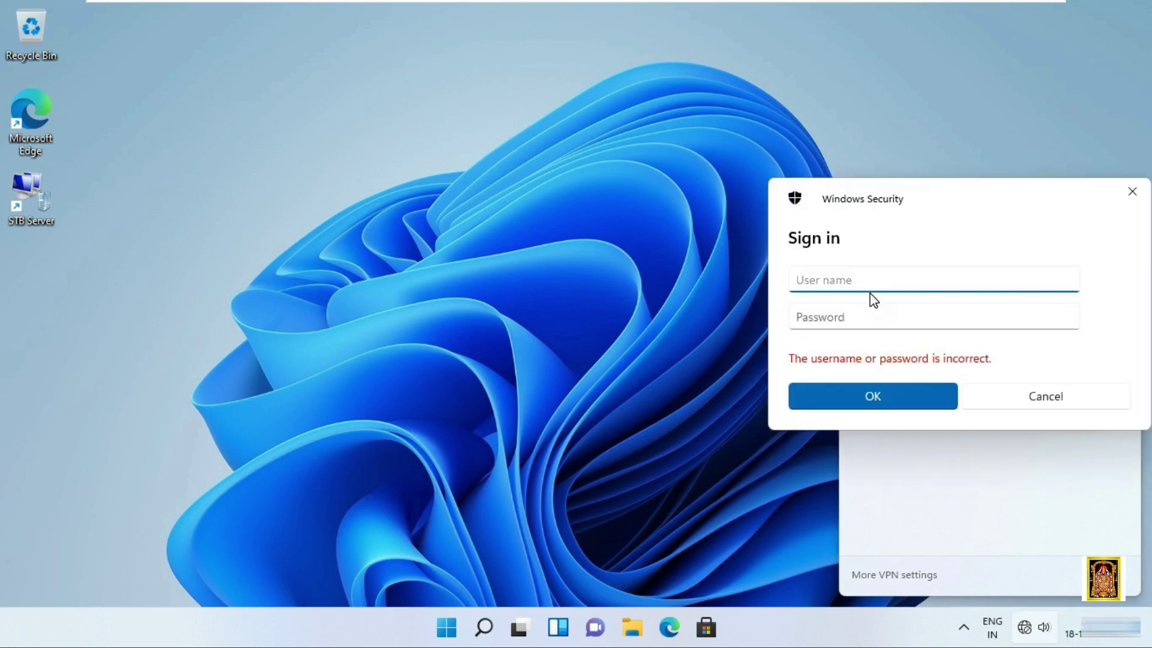
# - Sign in with the new domain user's name and password until STB Server shows Connected
pyautogui.write('ajay')
pyautogui.press('Tab')
pyautogui.write('•••')
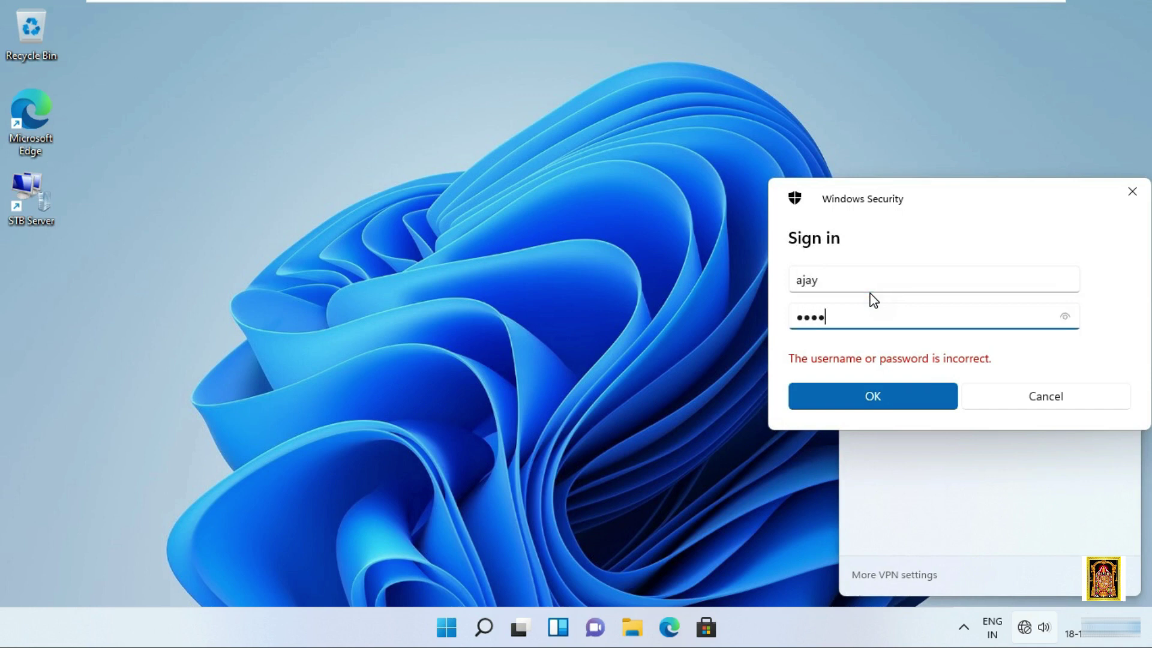
pyautogui.write('••••')
pyautogui.click(873, 400)
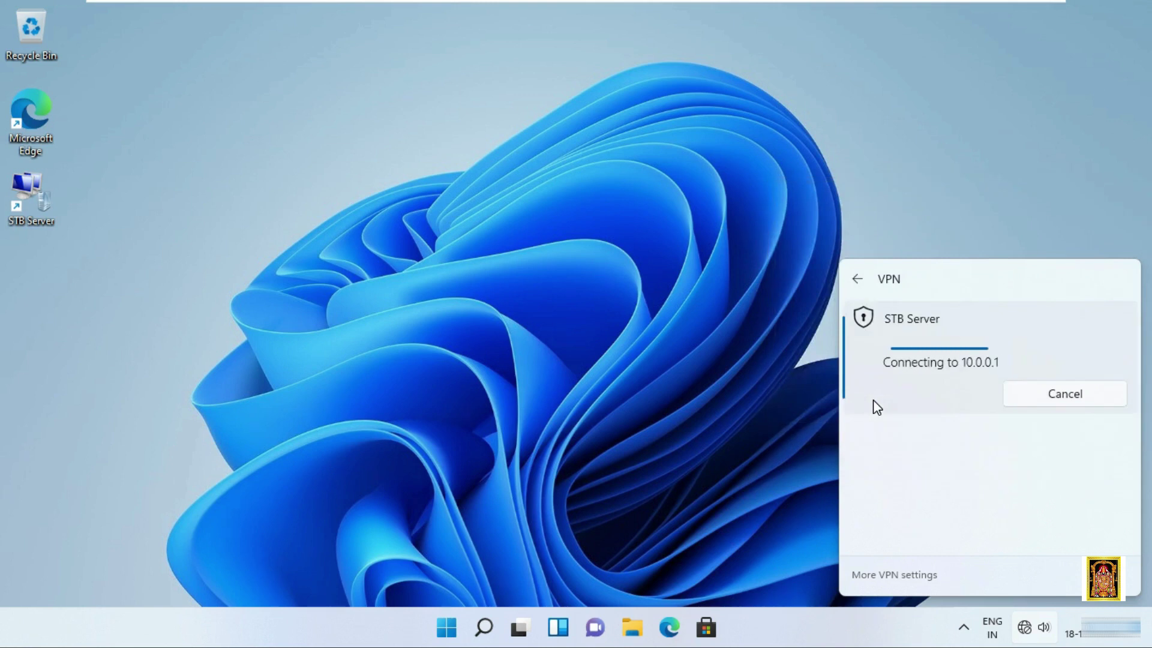
pyautogui.click(956, 384)
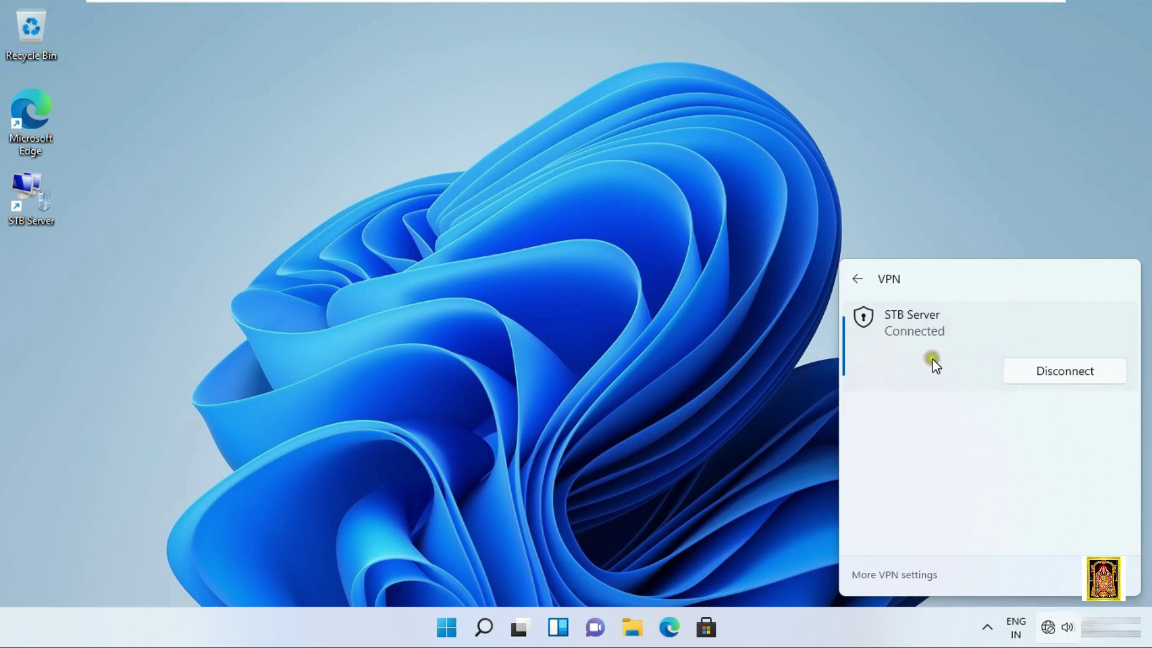
# - Open Command Prompt via Run (cmd) and start a continuous ping to 172.16.0.1
pyautogui.click(617, 347)
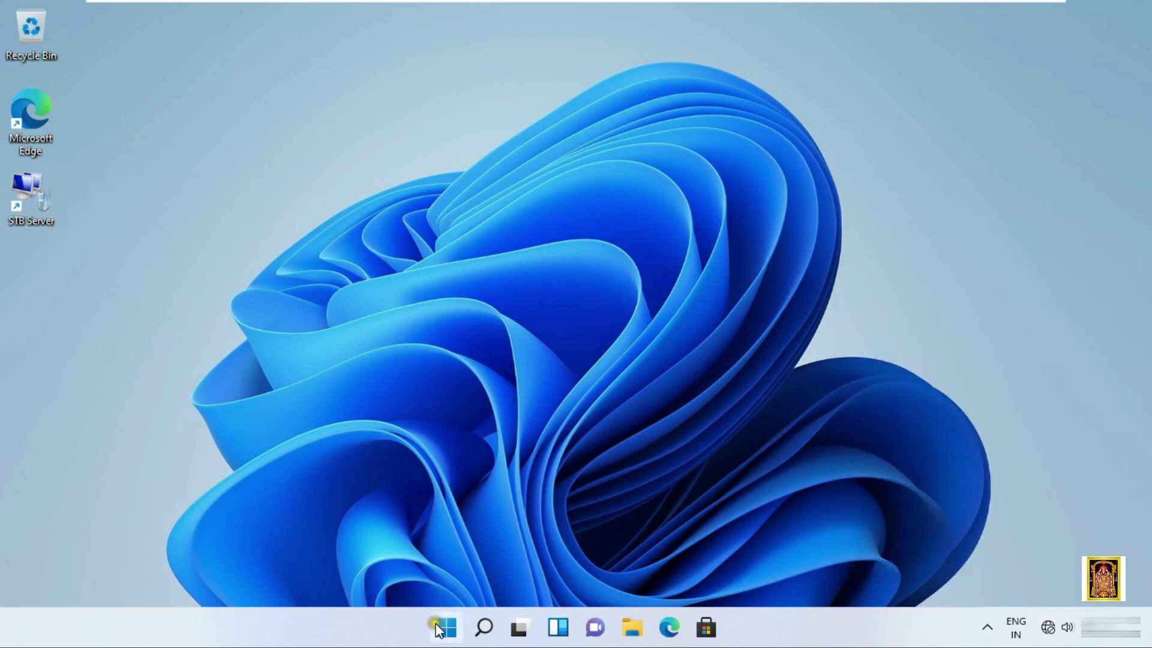
pyautogui.rightClick(447, 628)
pyautogui.click(404, 530)
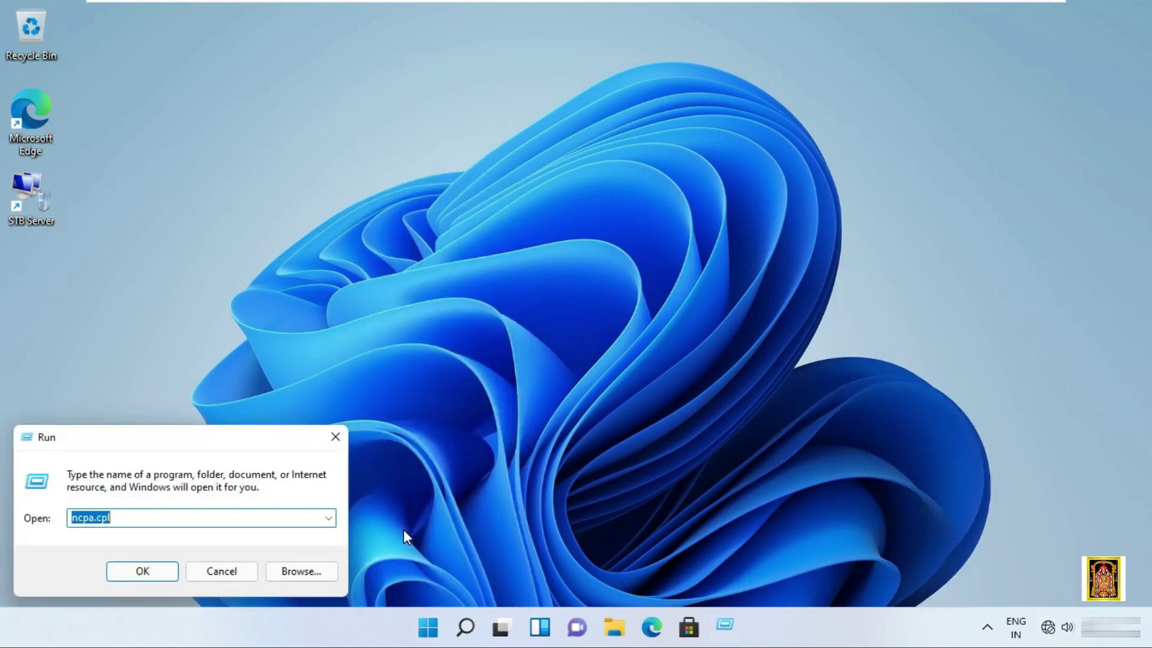
pyautogui.write('cmd')
pyautogui.press('Return')
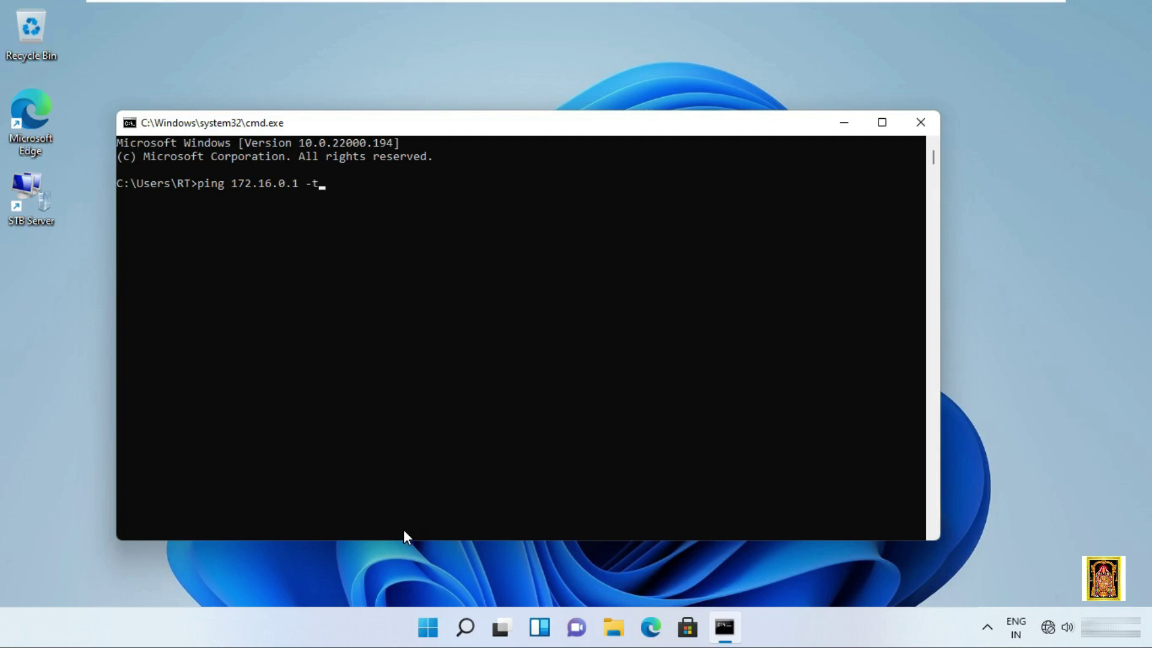
pyautogui.press('Return')
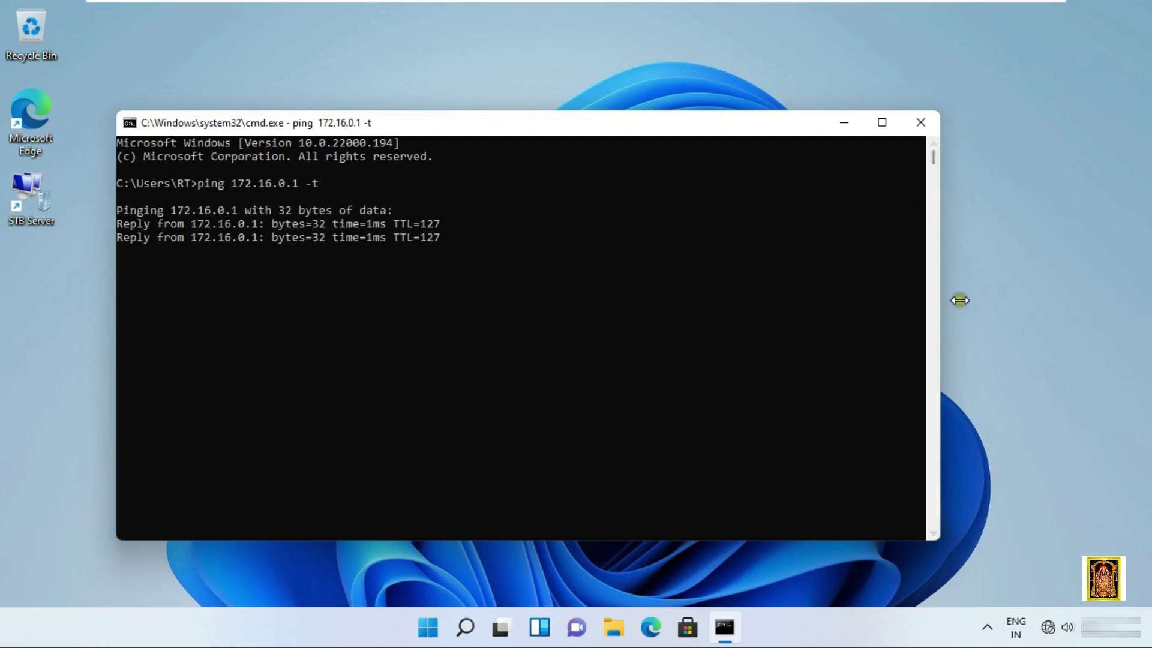
# - Narrow and reposition the Command Prompt window to watch the ping replies
pyautogui.moveTo(940, 304); pyautogui.dragTo(496, 279)
pyautogui.moveTo(325, 123); pyautogui.dragTo(254, 72)
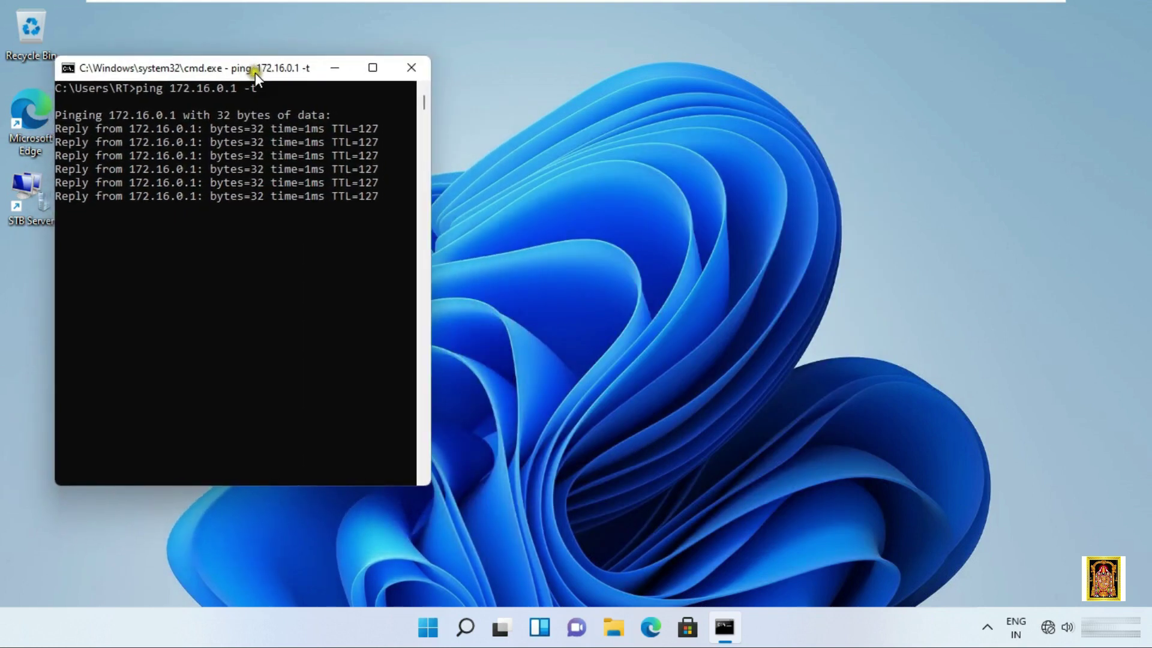
pyautogui.click(990, 630)
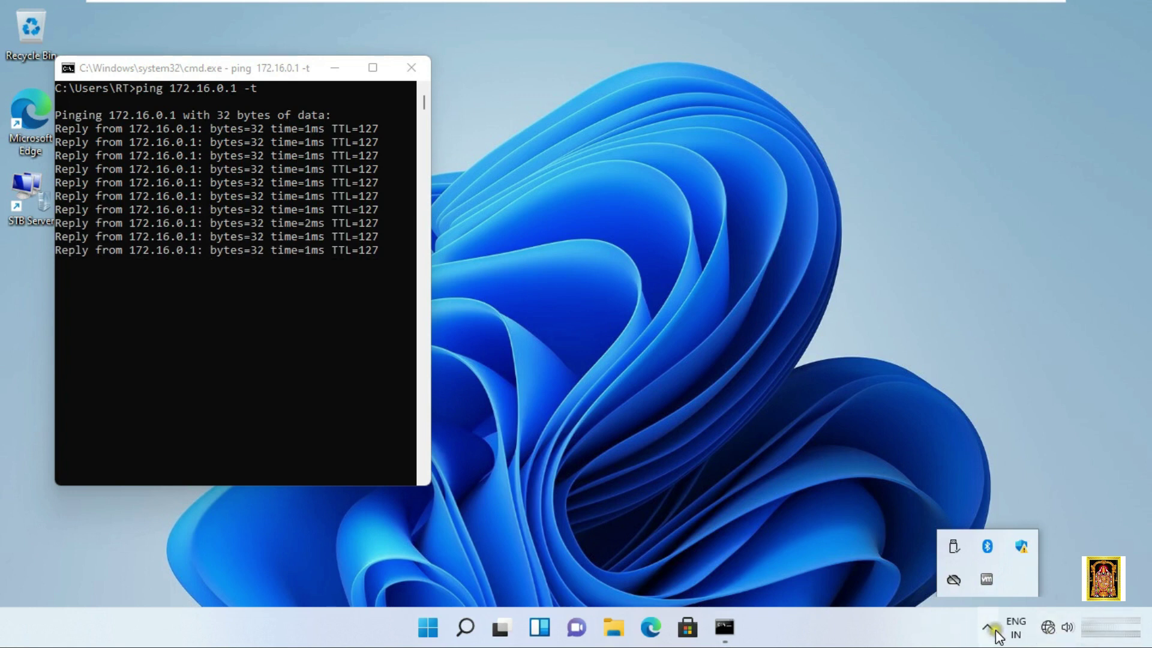
pyautogui.click(987, 634)
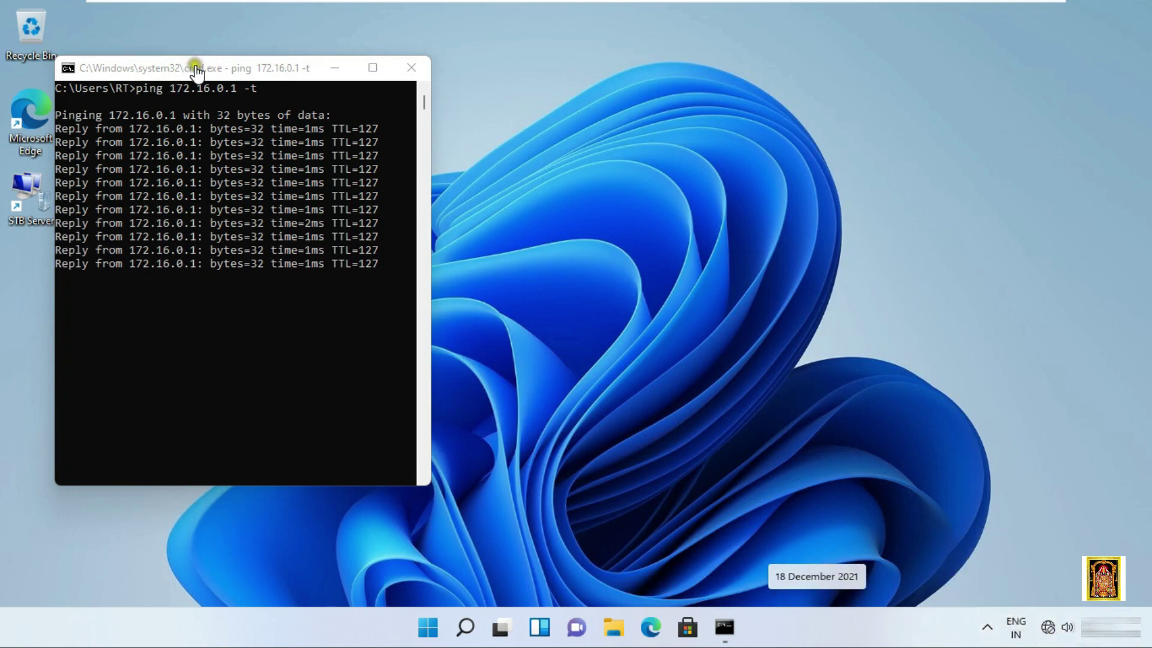
pyautogui.moveTo(276, 64); pyautogui.dragTo(400, 44)
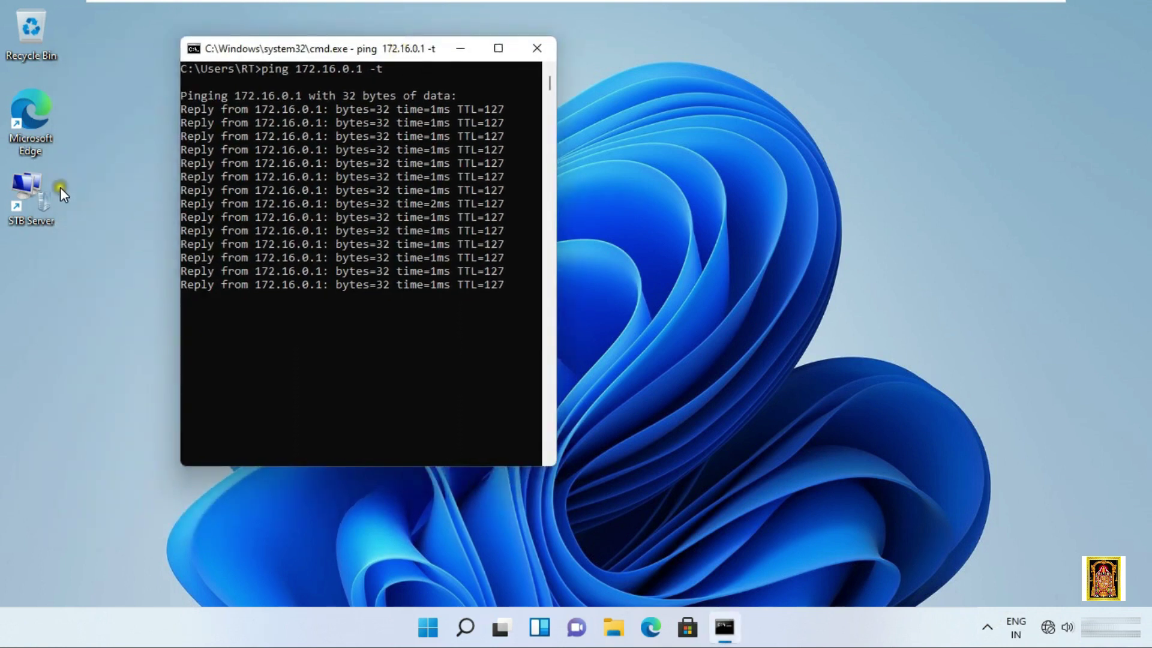
# - Disconnect the STB Server VPN connection from the VPN list so the ping fails
pyautogui.rightClick(16, 200)
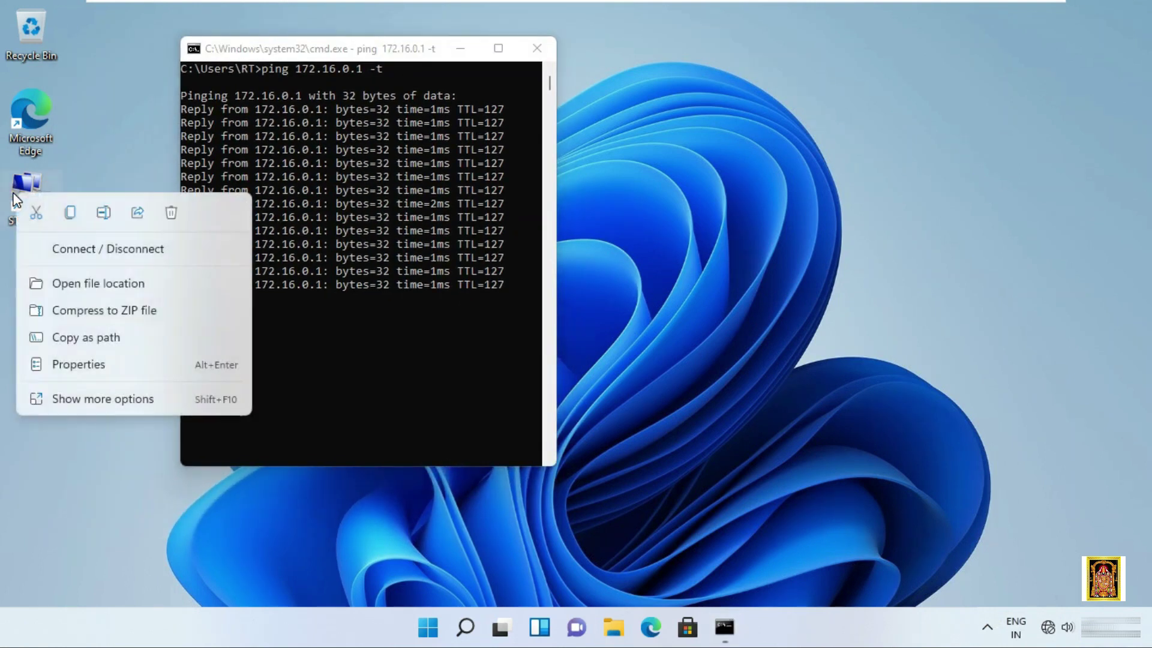
pyautogui.click(71, 247)
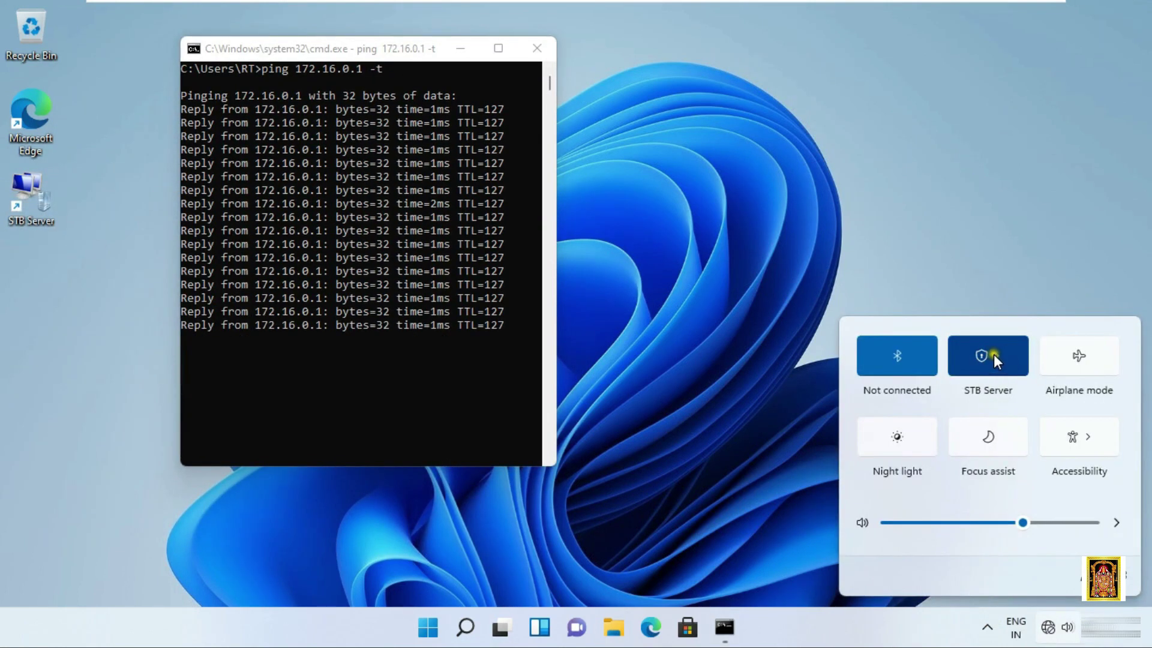
pyautogui.click(993, 354)
pyautogui.click(923, 332)
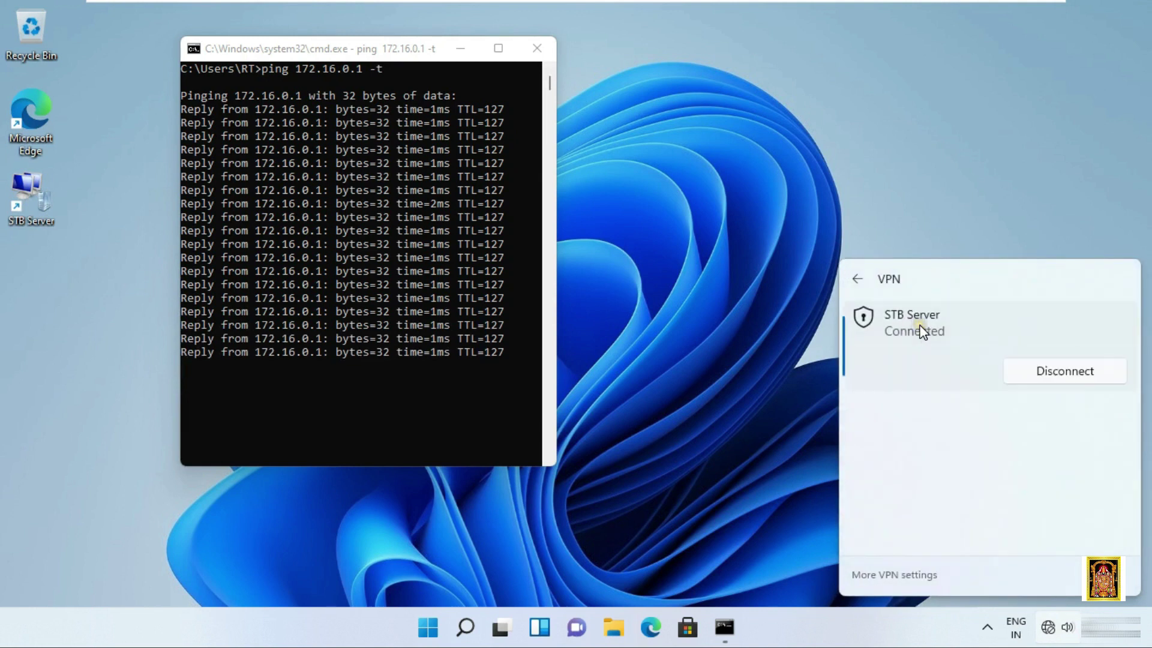
pyautogui.click(1080, 383)
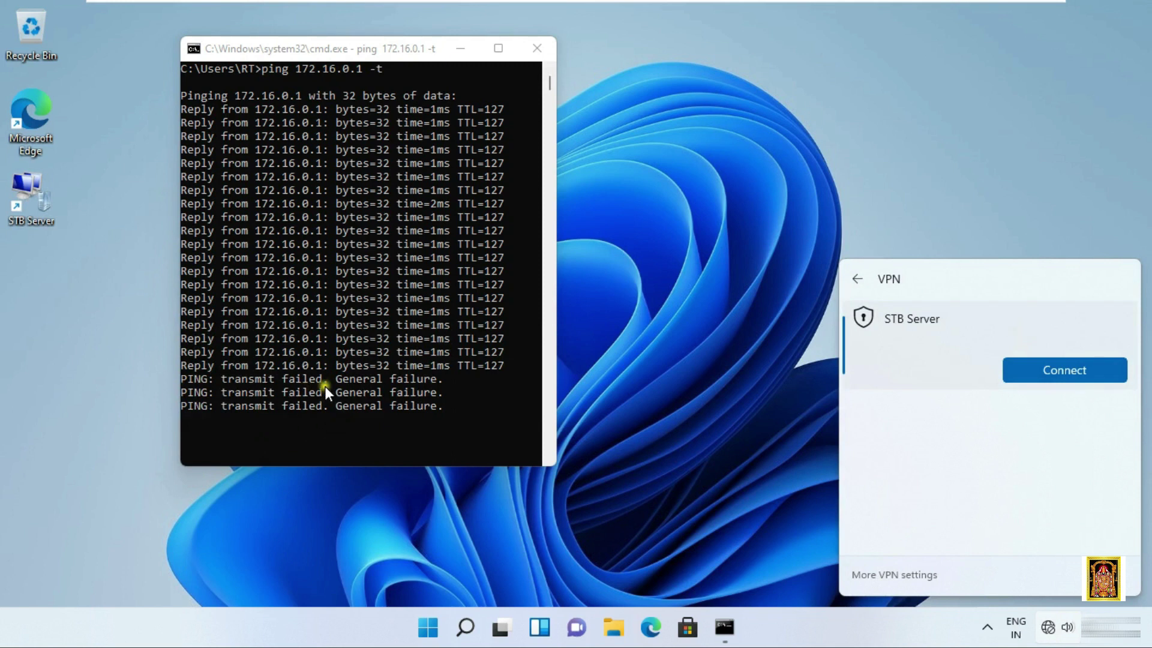
# - Reconnect STB Server by signing in with the VPN user's username and password
pyautogui.click(1029, 369)
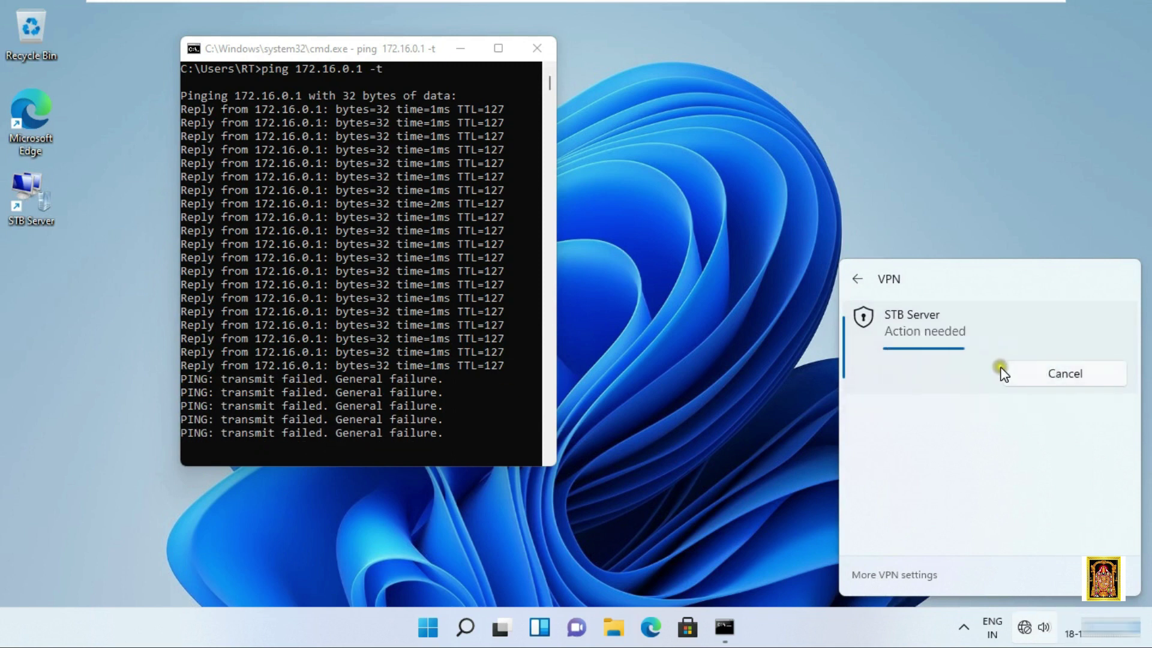
pyautogui.write('a')
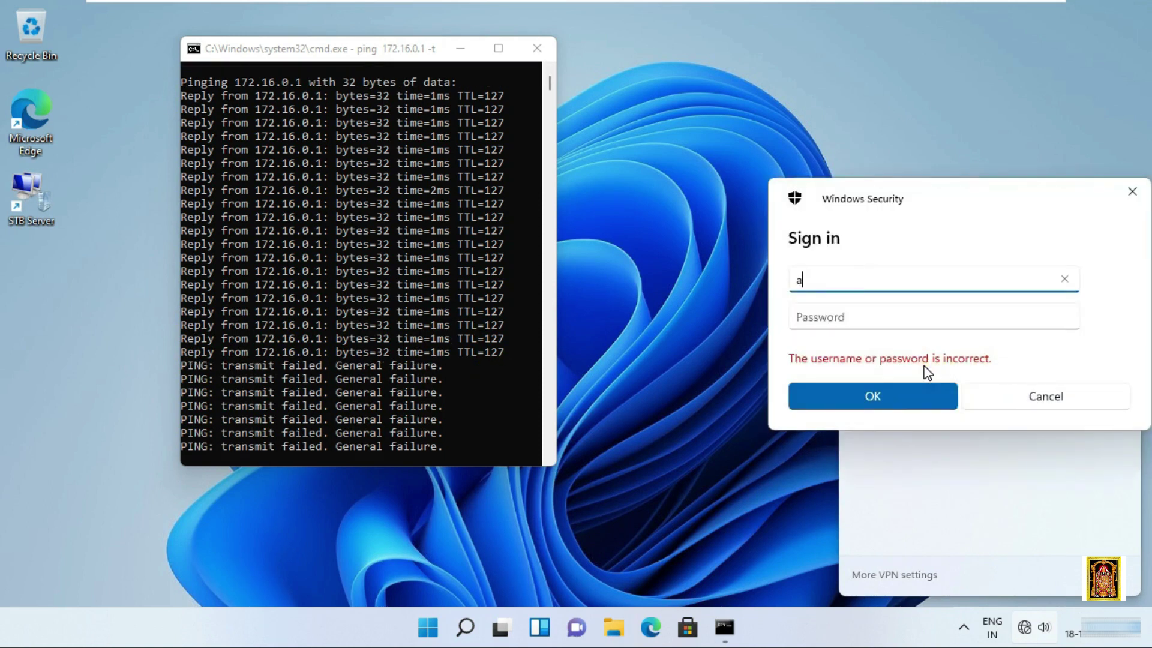
pyautogui.write('jay')
pyautogui.press('Tab')
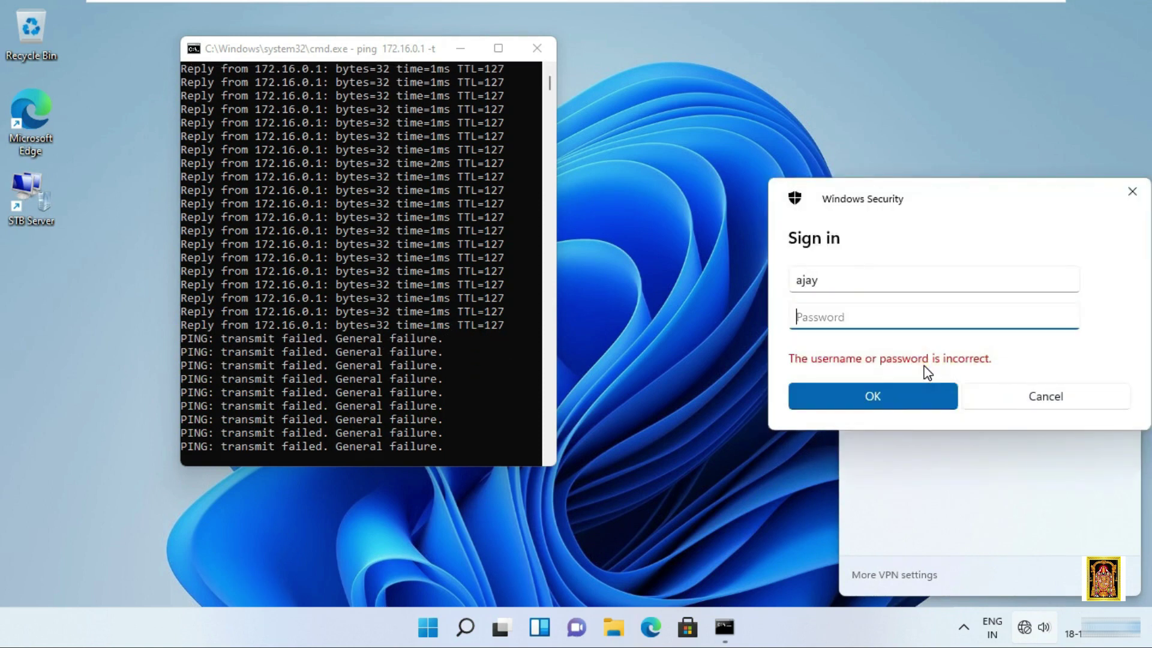
pyautogui.write('•••••••')
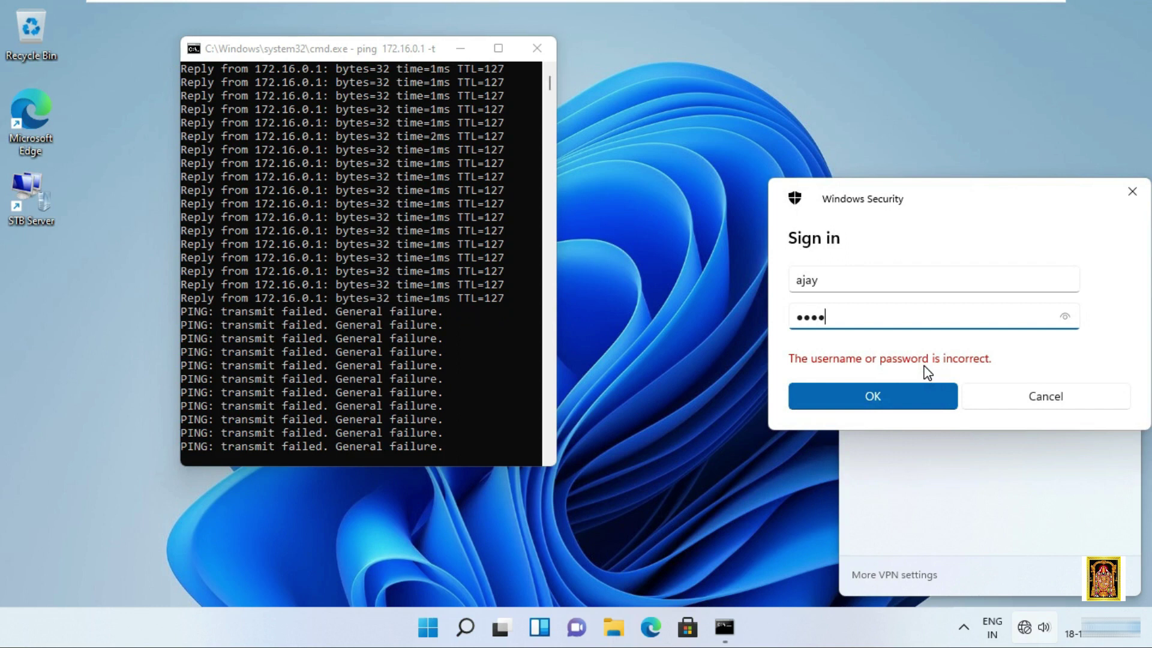
pyautogui.click(876, 400)
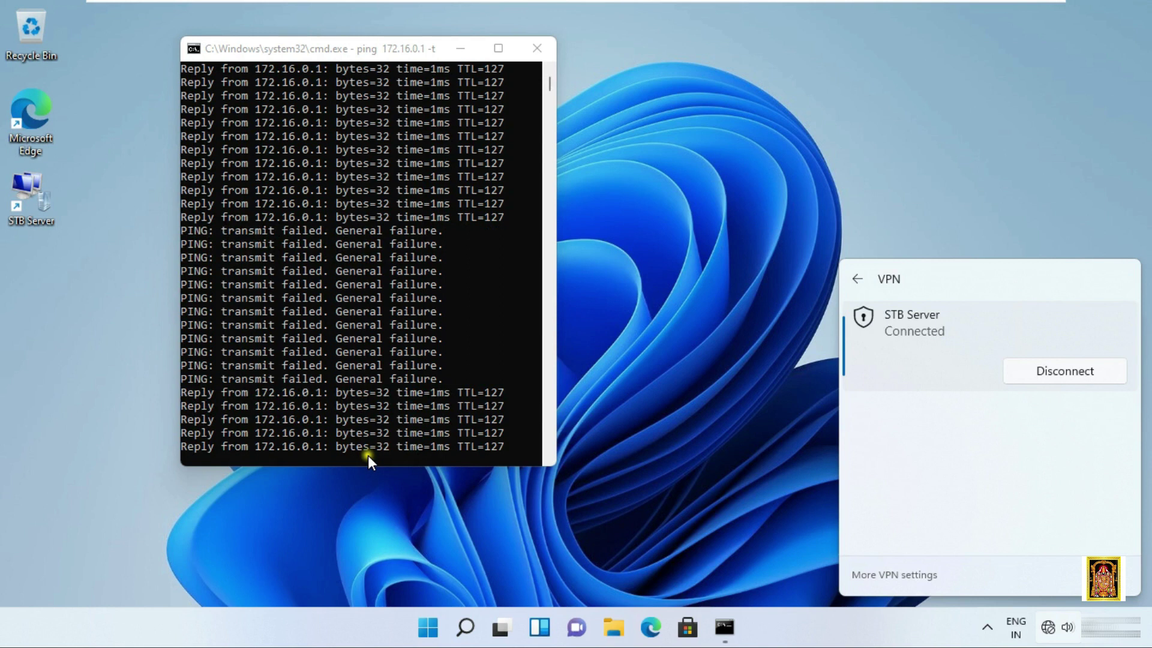
# - On the Windows Server VM, launch Routing and Remote Access from Server Manager Tools
pyautogui.moveTo(810, 15)
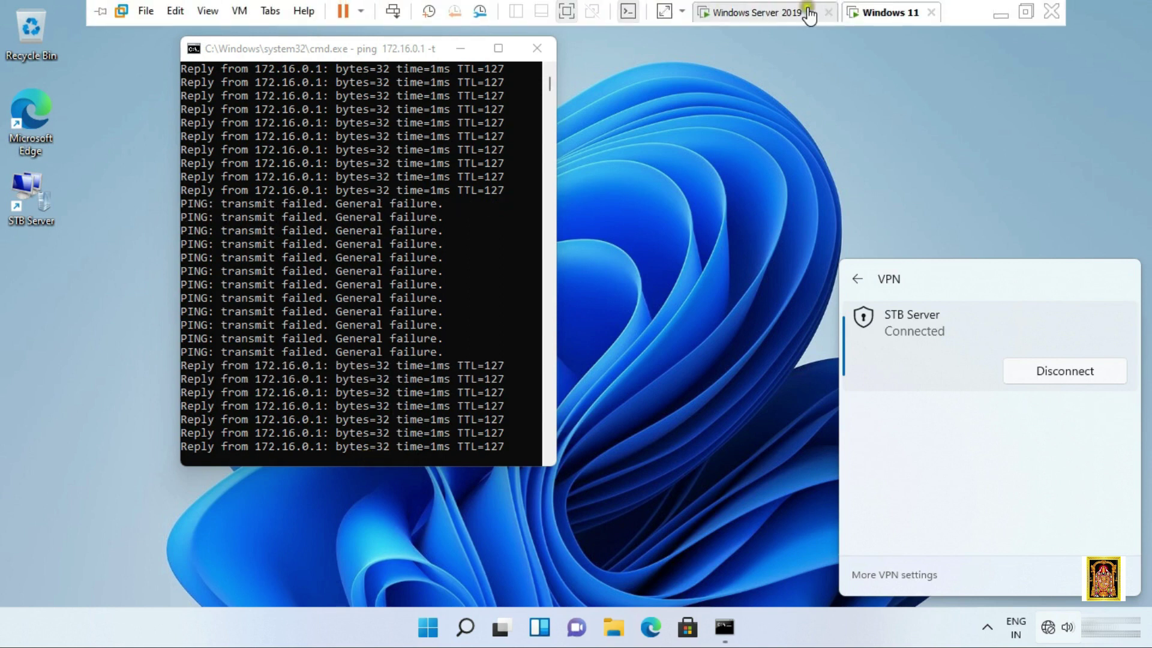
pyautogui.click(768, 14)
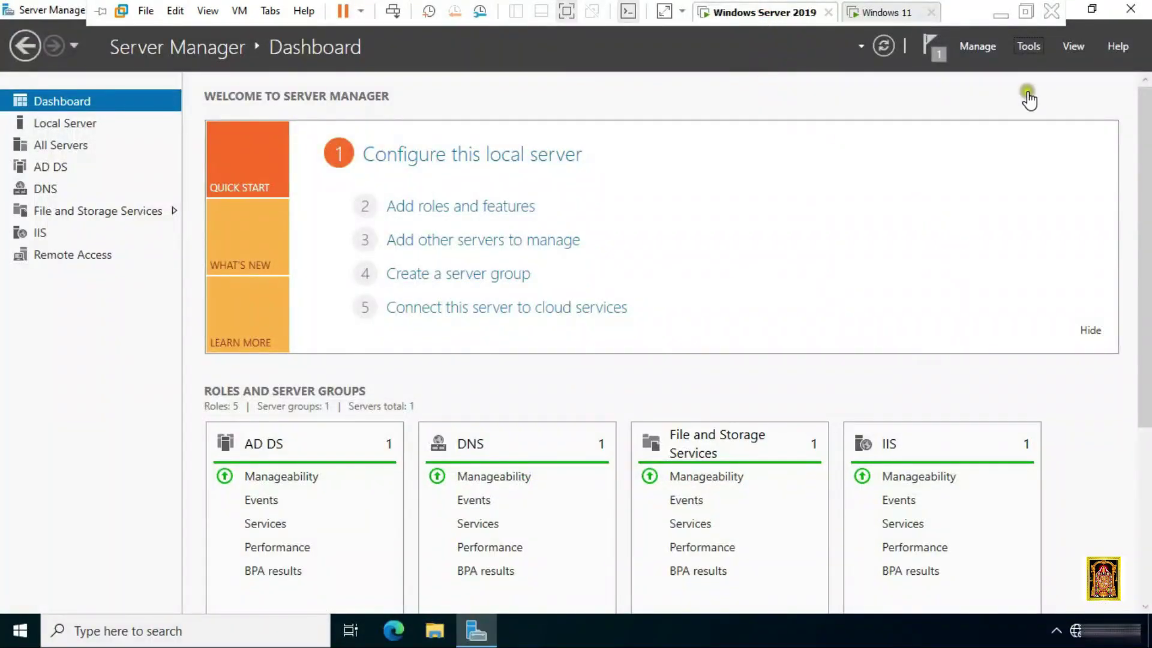
pyautogui.click(1030, 48)
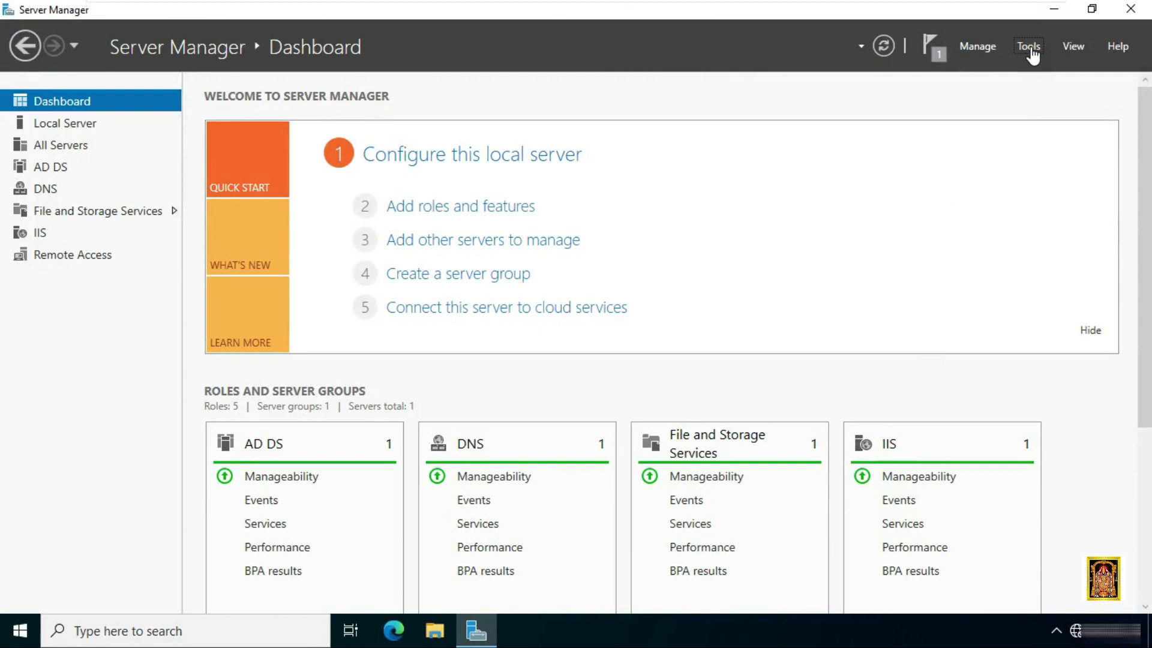
pyautogui.scroll(-3, 989, 394)
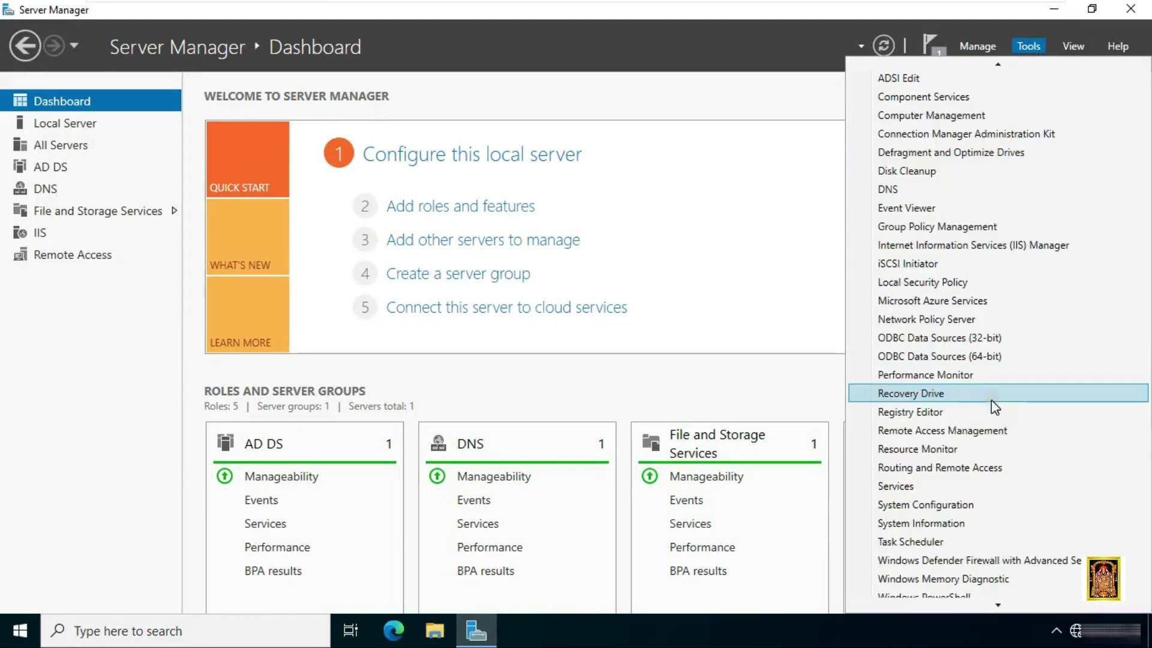
pyautogui.click(956, 426)
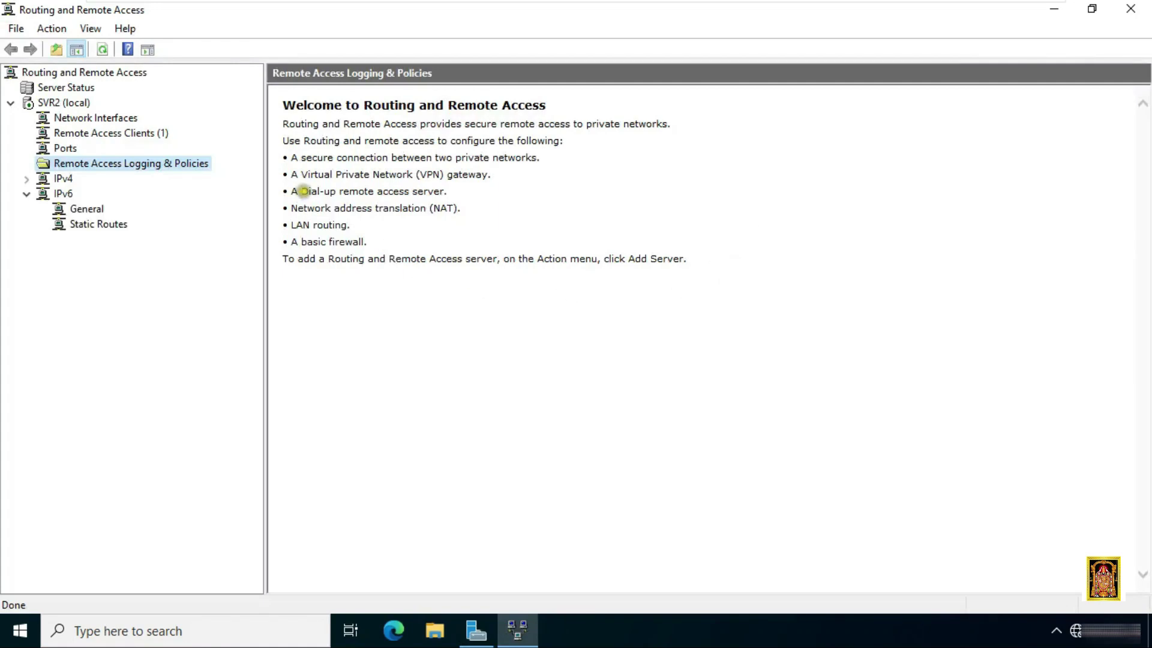
# - List Remote Access Clients and widen the Status column to show Not NAP-capable
pyautogui.click(88, 135)
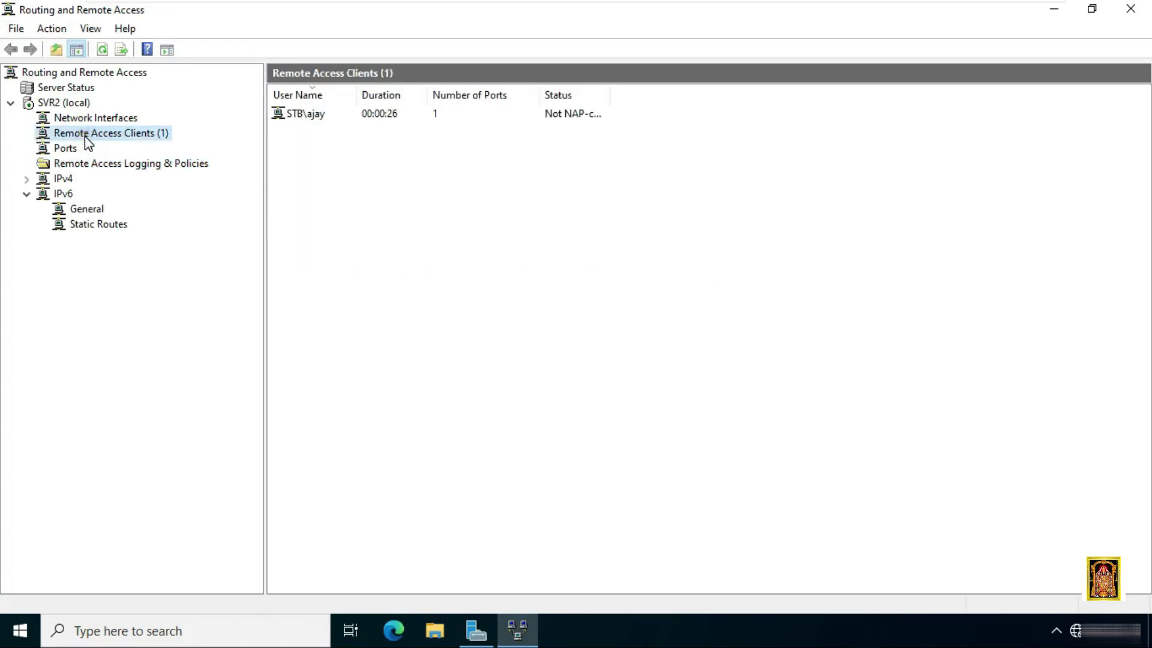
pyautogui.click(379, 115)
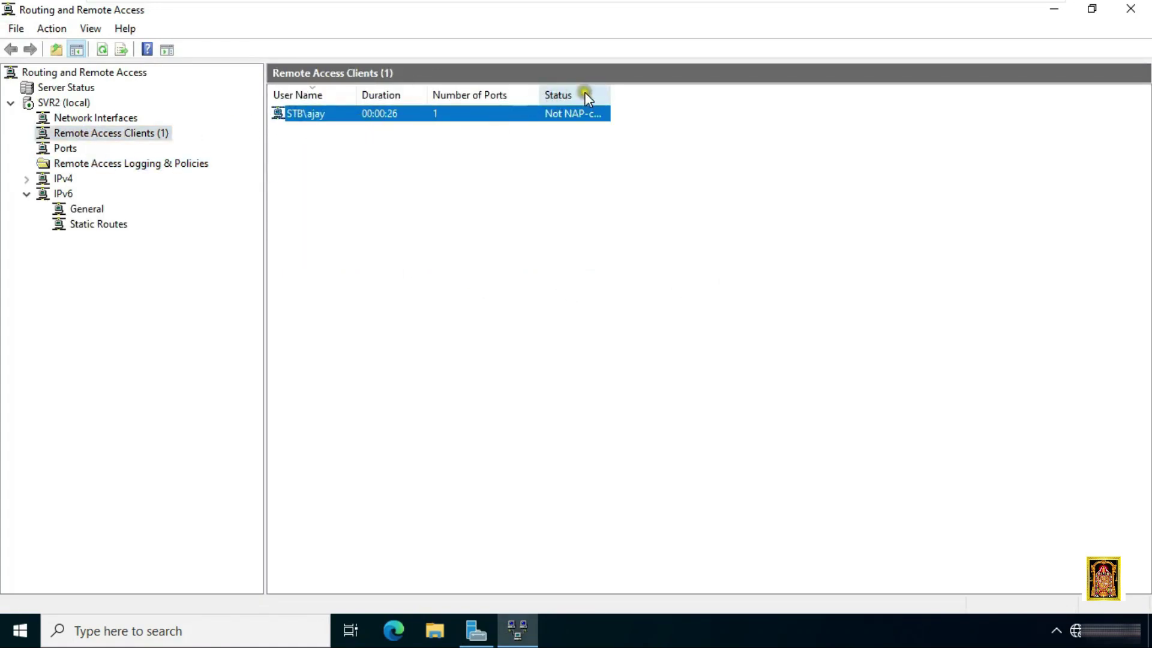
pyautogui.moveTo(608, 94); pyautogui.dragTo(694, 95)
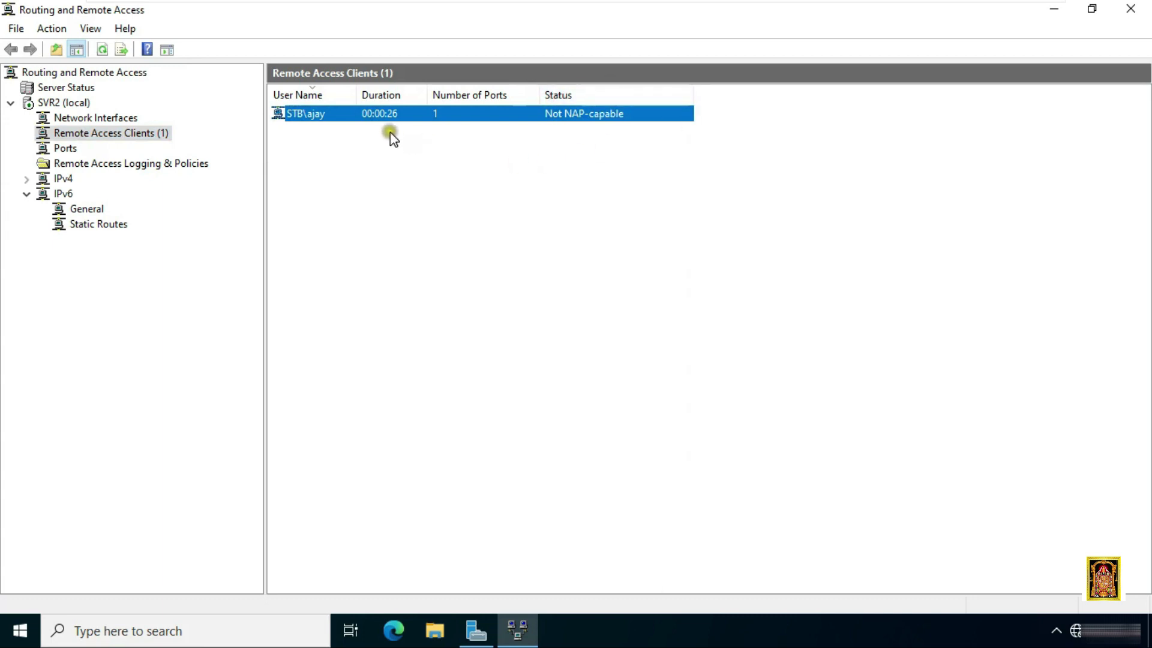